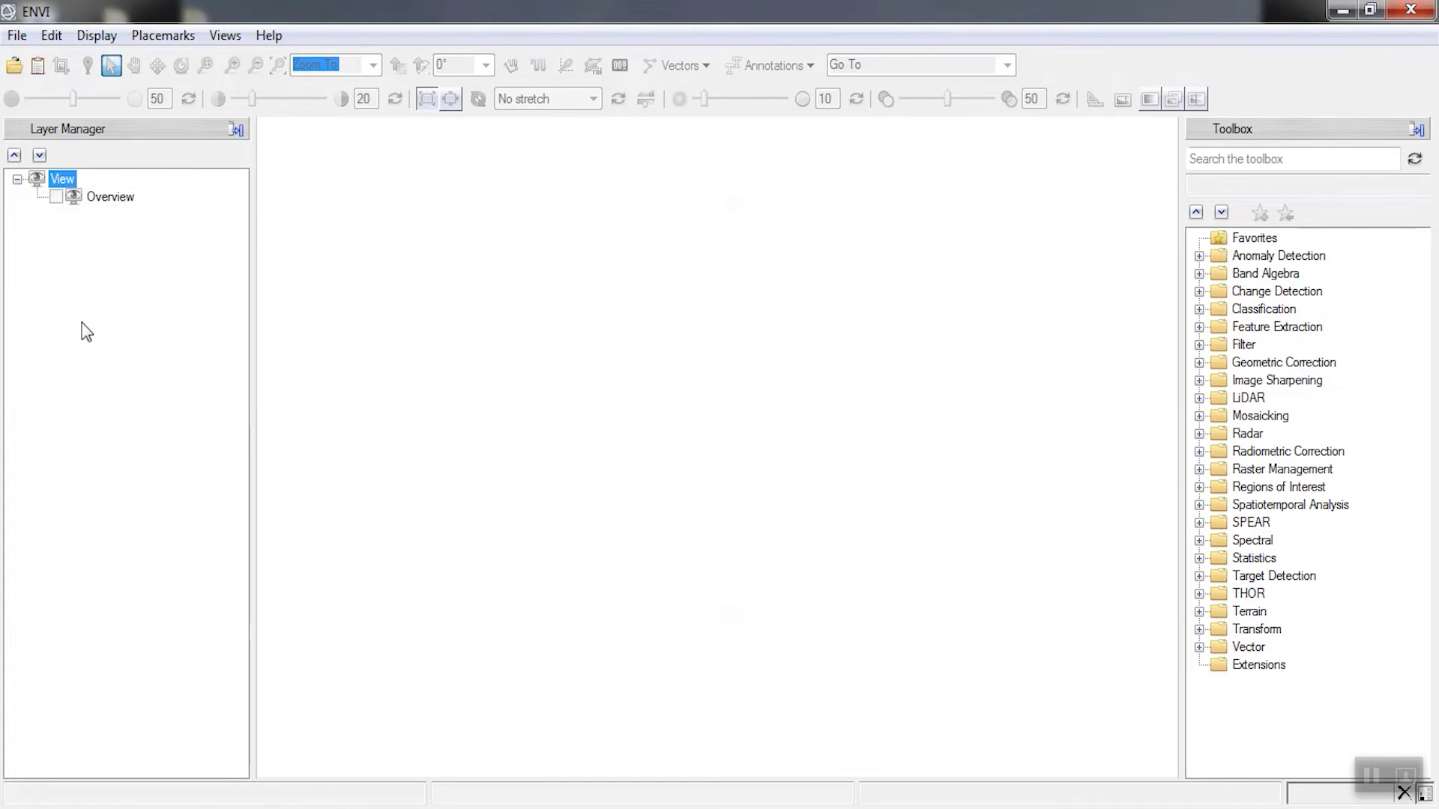
Step: Open the Landsat metadata file LC08_L1TP_167033_20200620_20200625_01_T1_MTL from the Landsat folder through the Data Manager
key(F4)
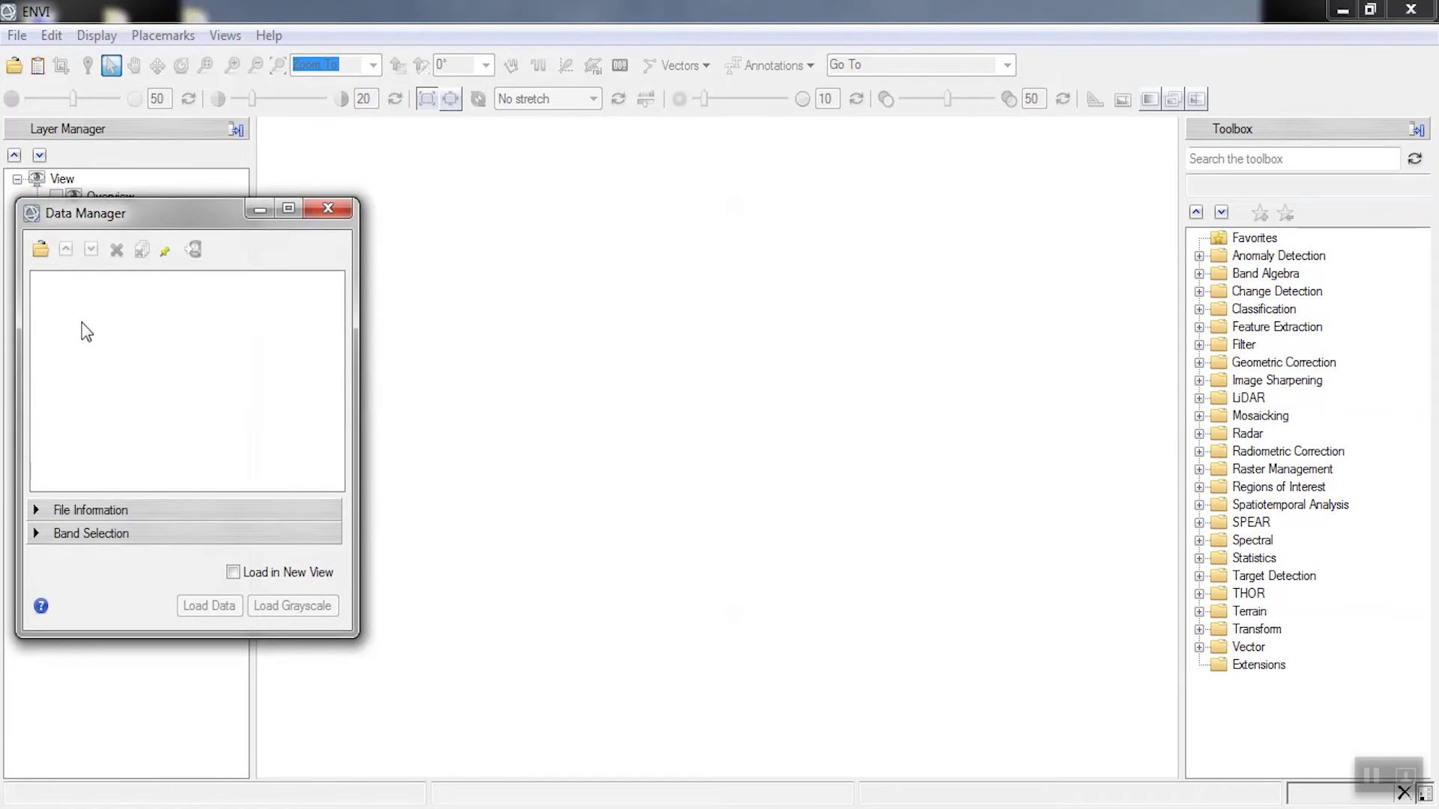
click(43, 250)
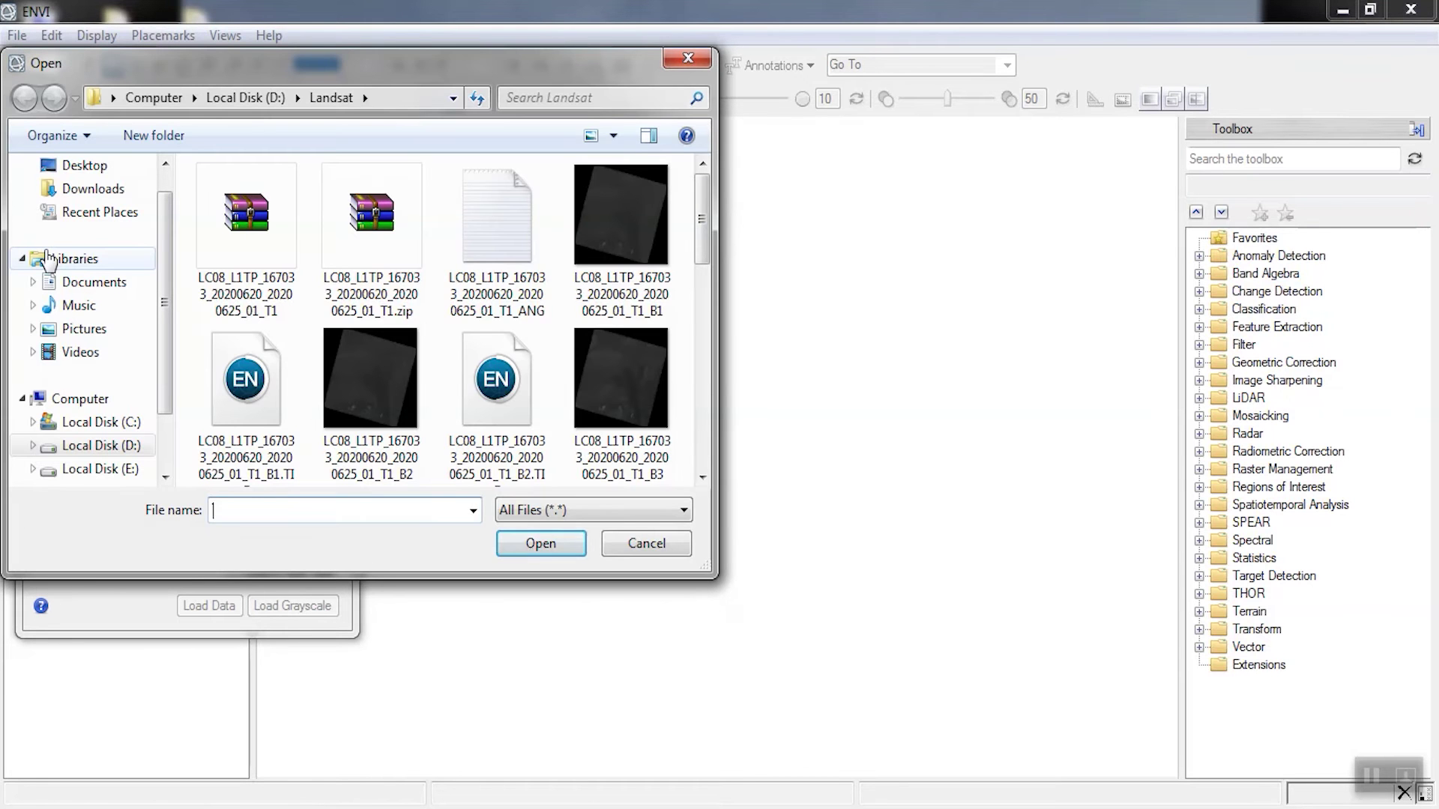
drag(576, 70, 703, 59)
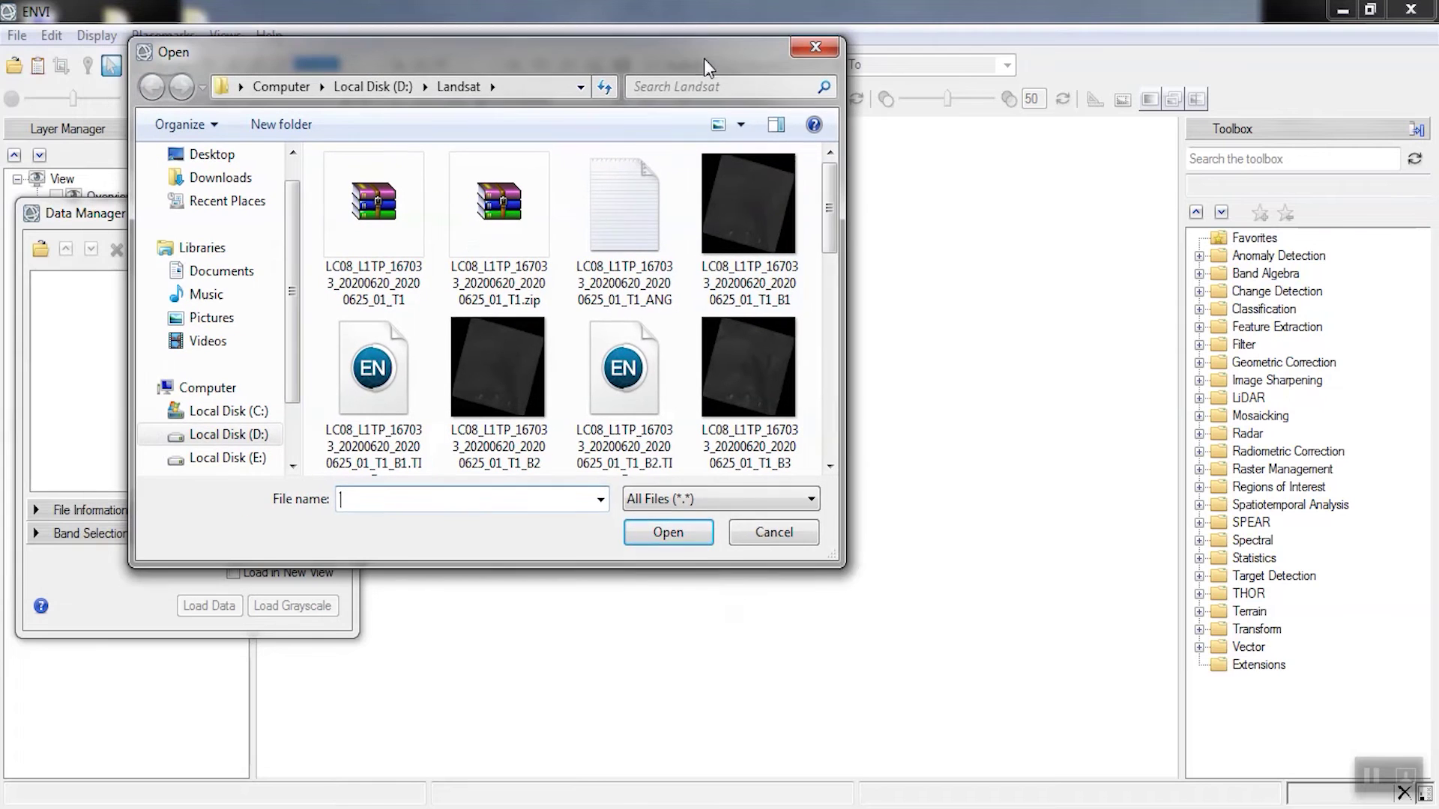
drag(844, 558, 1116, 718)
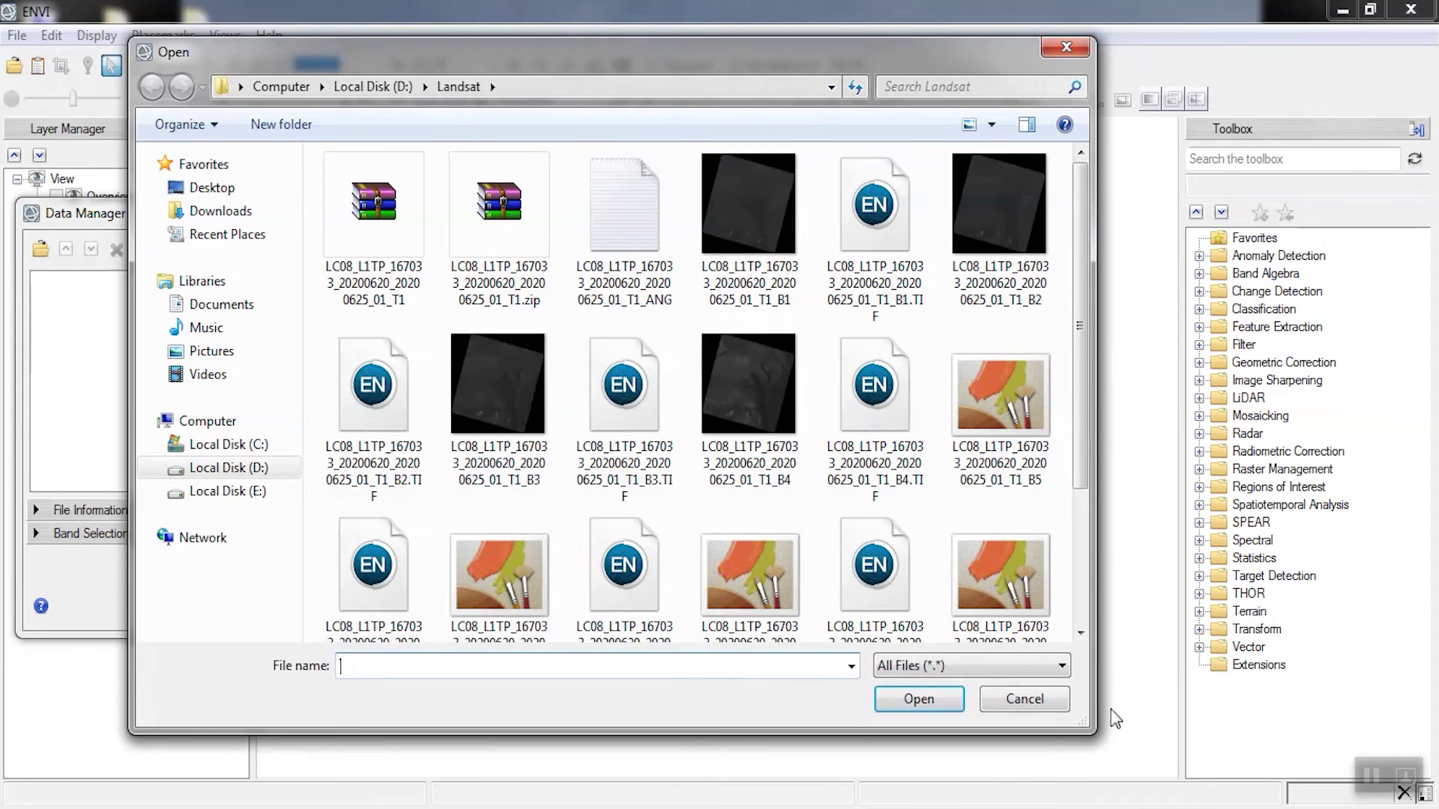
click(744, 245)
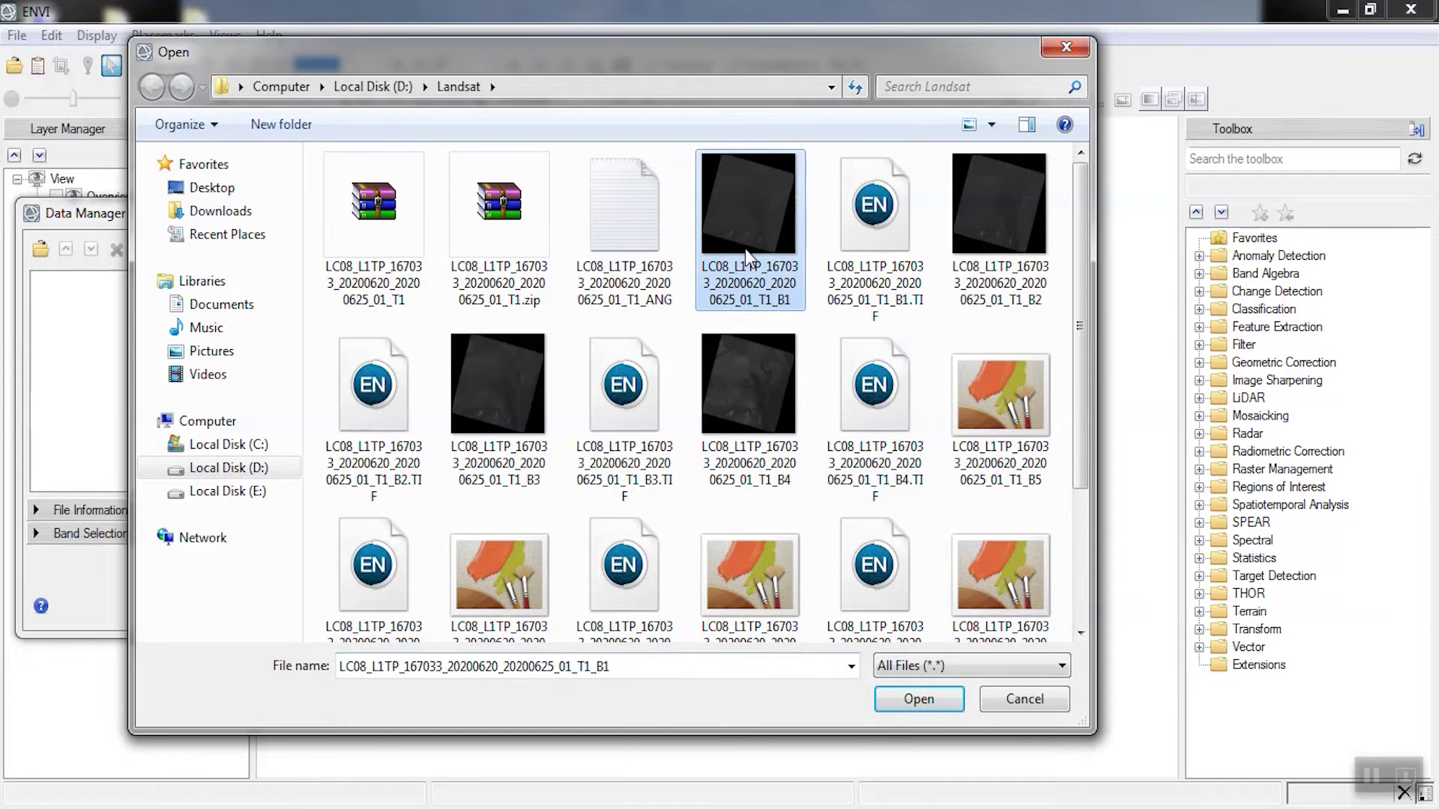
scroll(745, 249, down, 3)
click(855, 536)
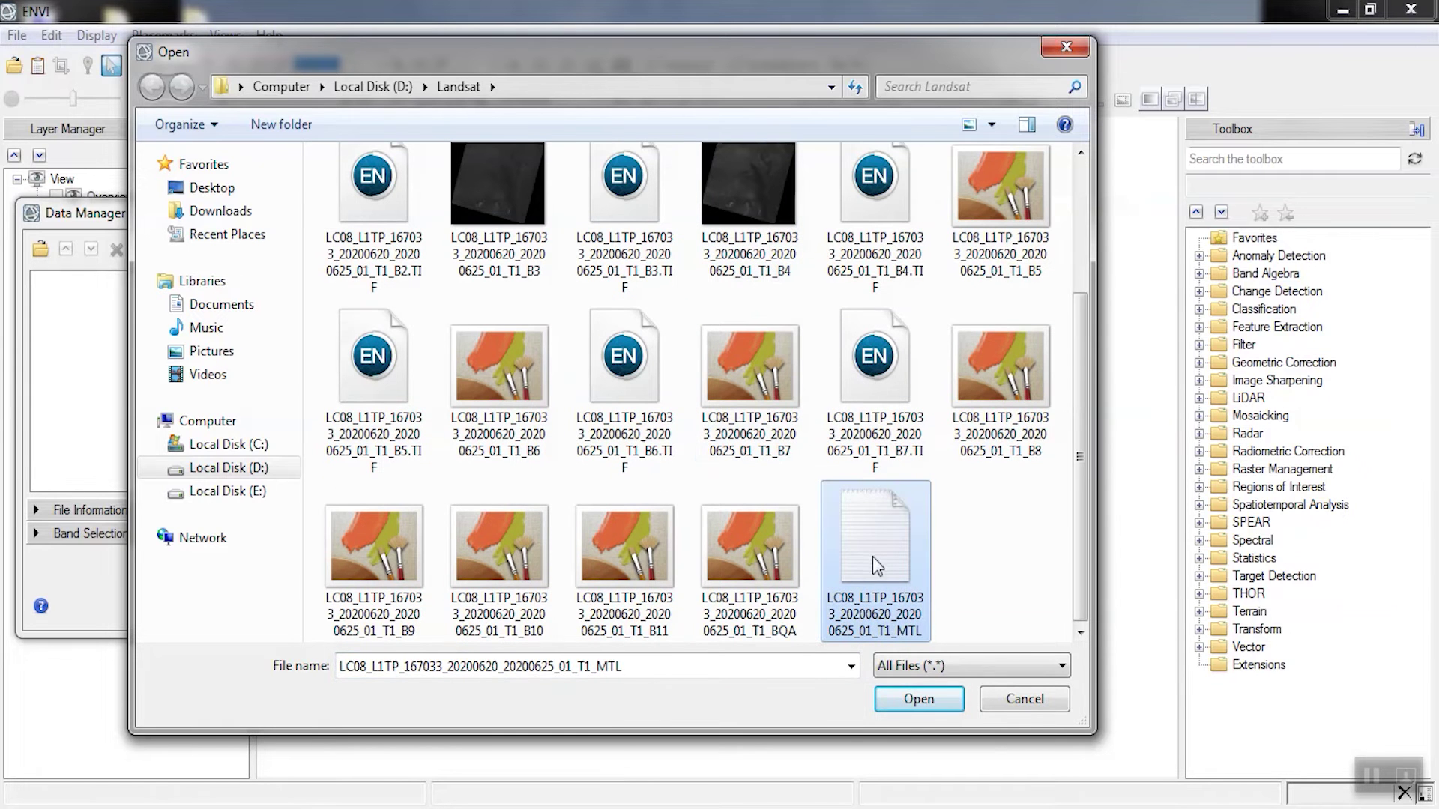
click(915, 698)
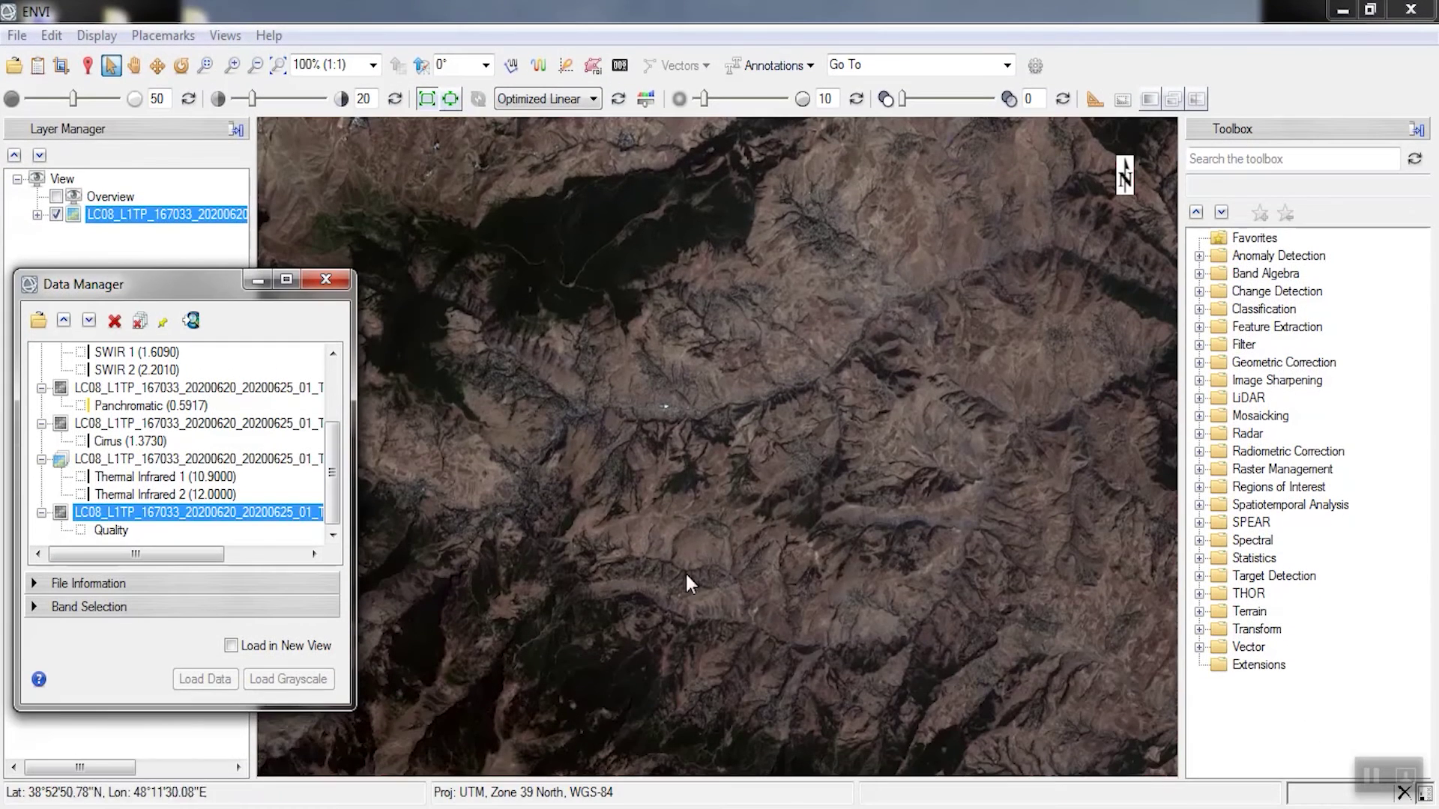
Step: Frame the view on the bright city beside the dark lake in the scene's southern part at 86.4% zoom
click(280, 64)
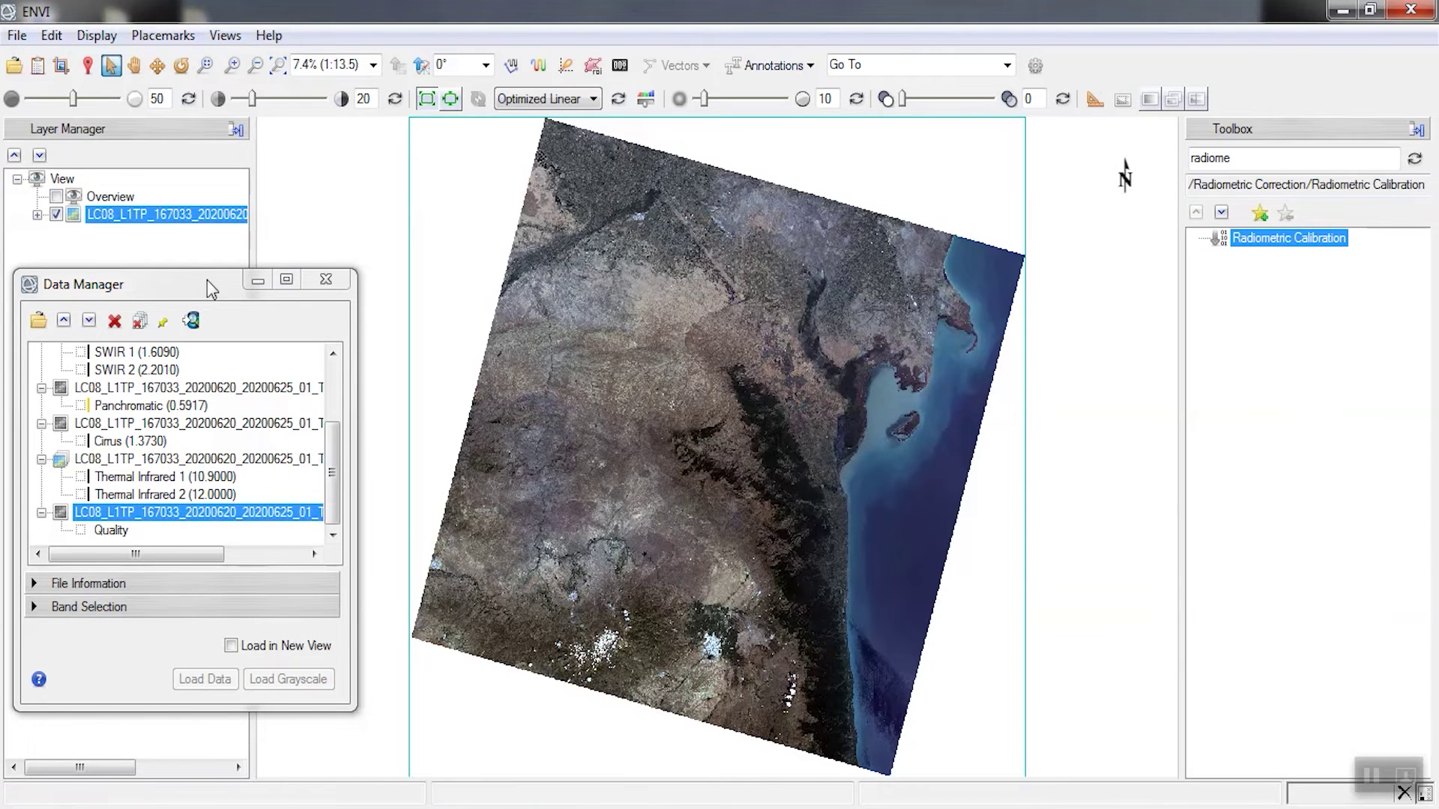
drag(207, 280, 139, 236)
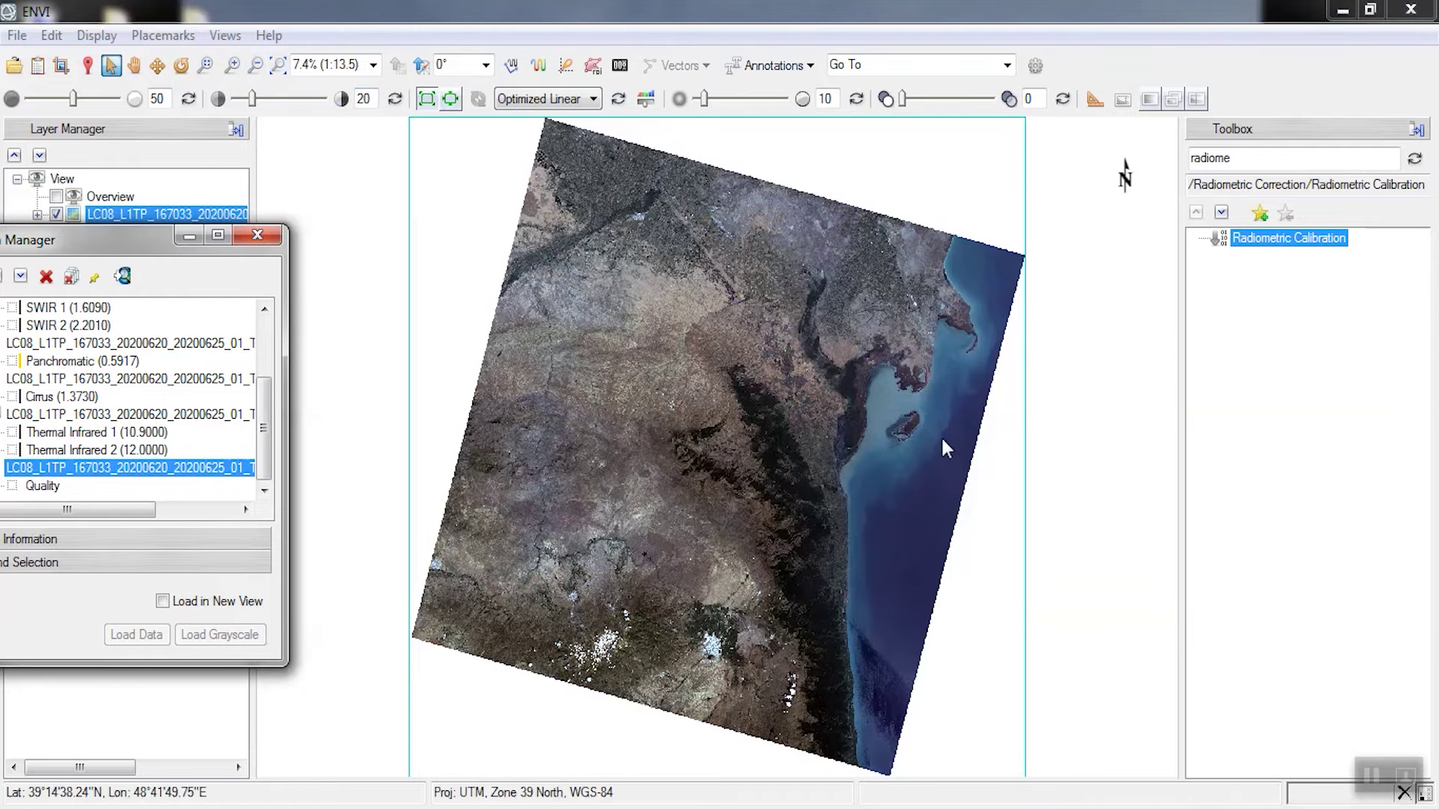
scroll(839, 481, up, 2)
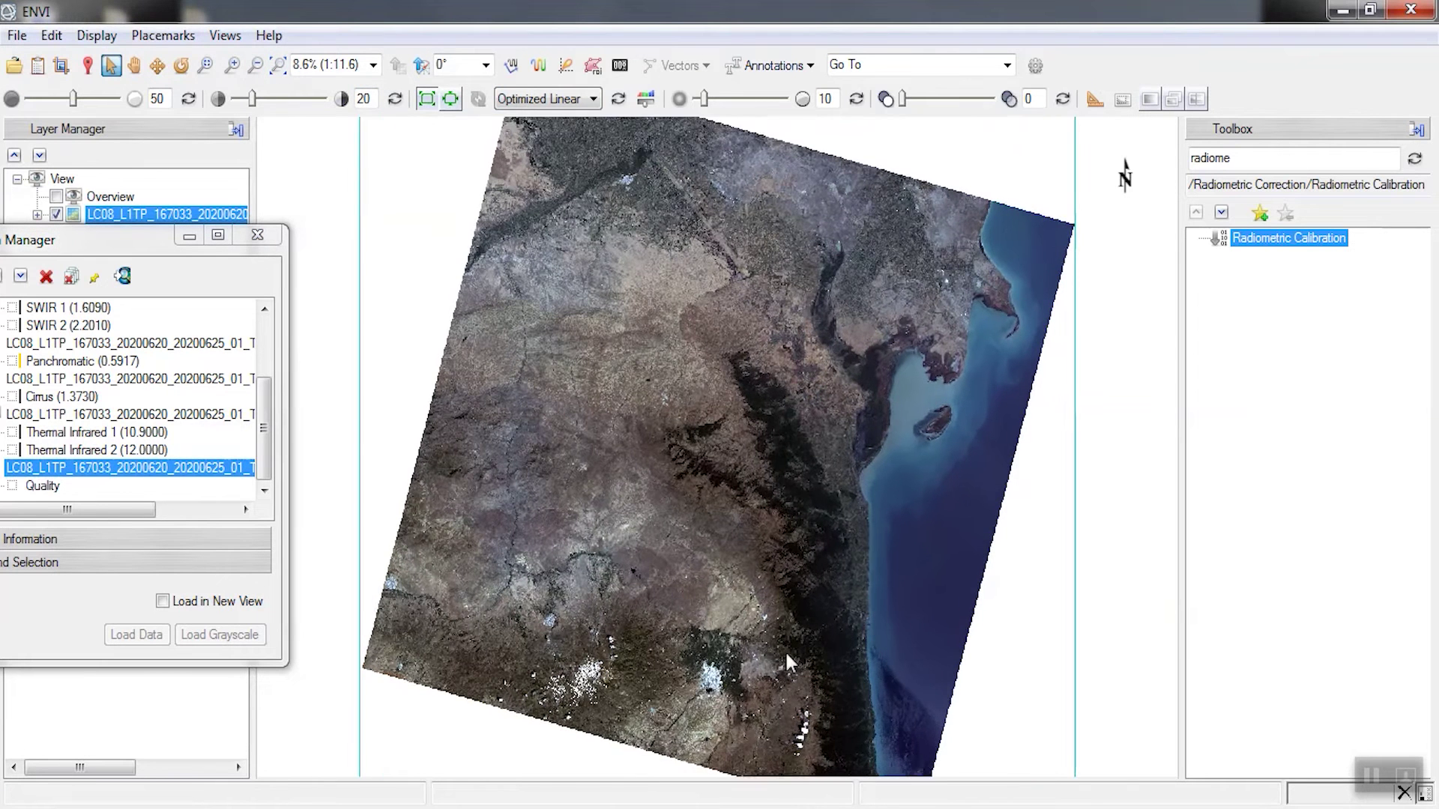
scroll(787, 657, up, 1)
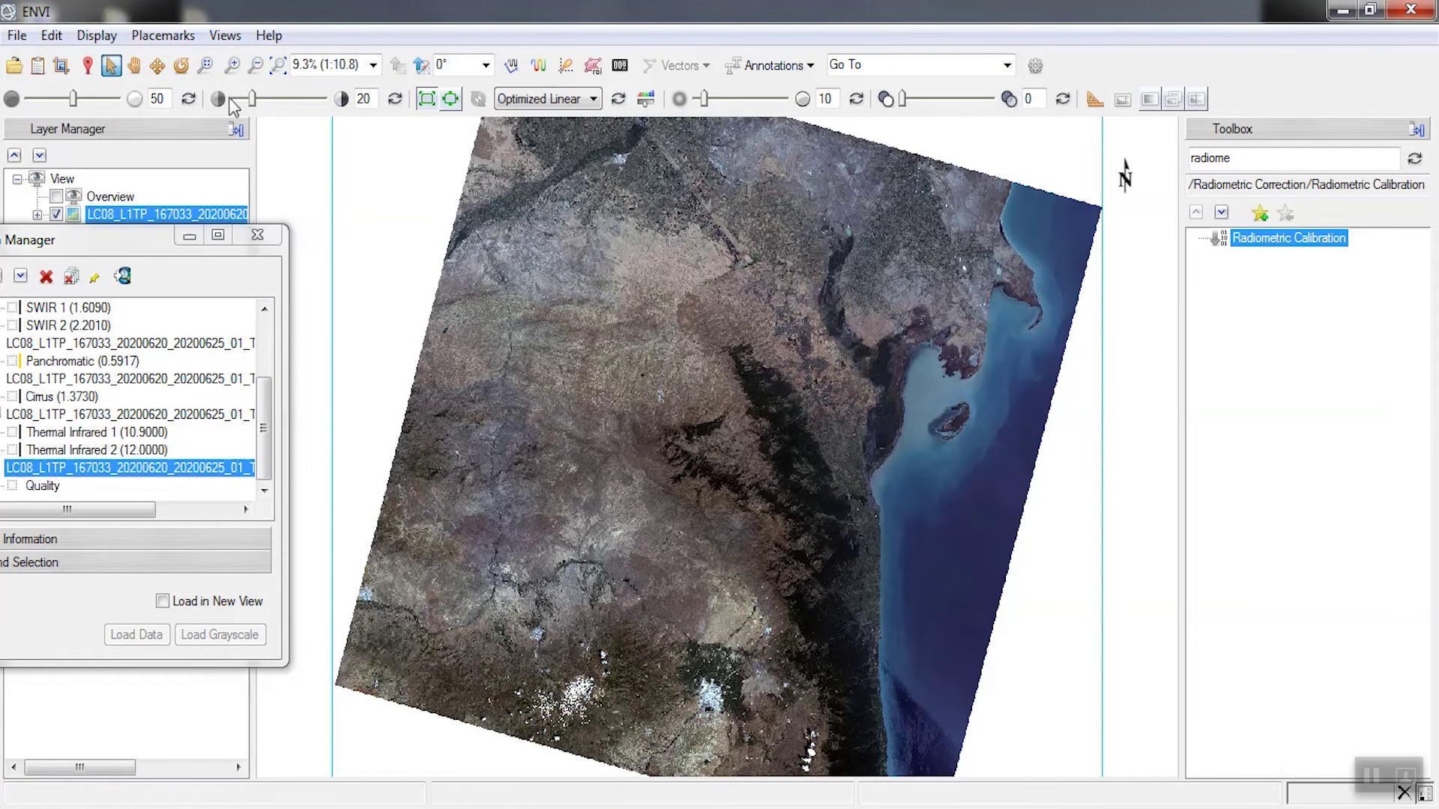
click(232, 67)
click(134, 65)
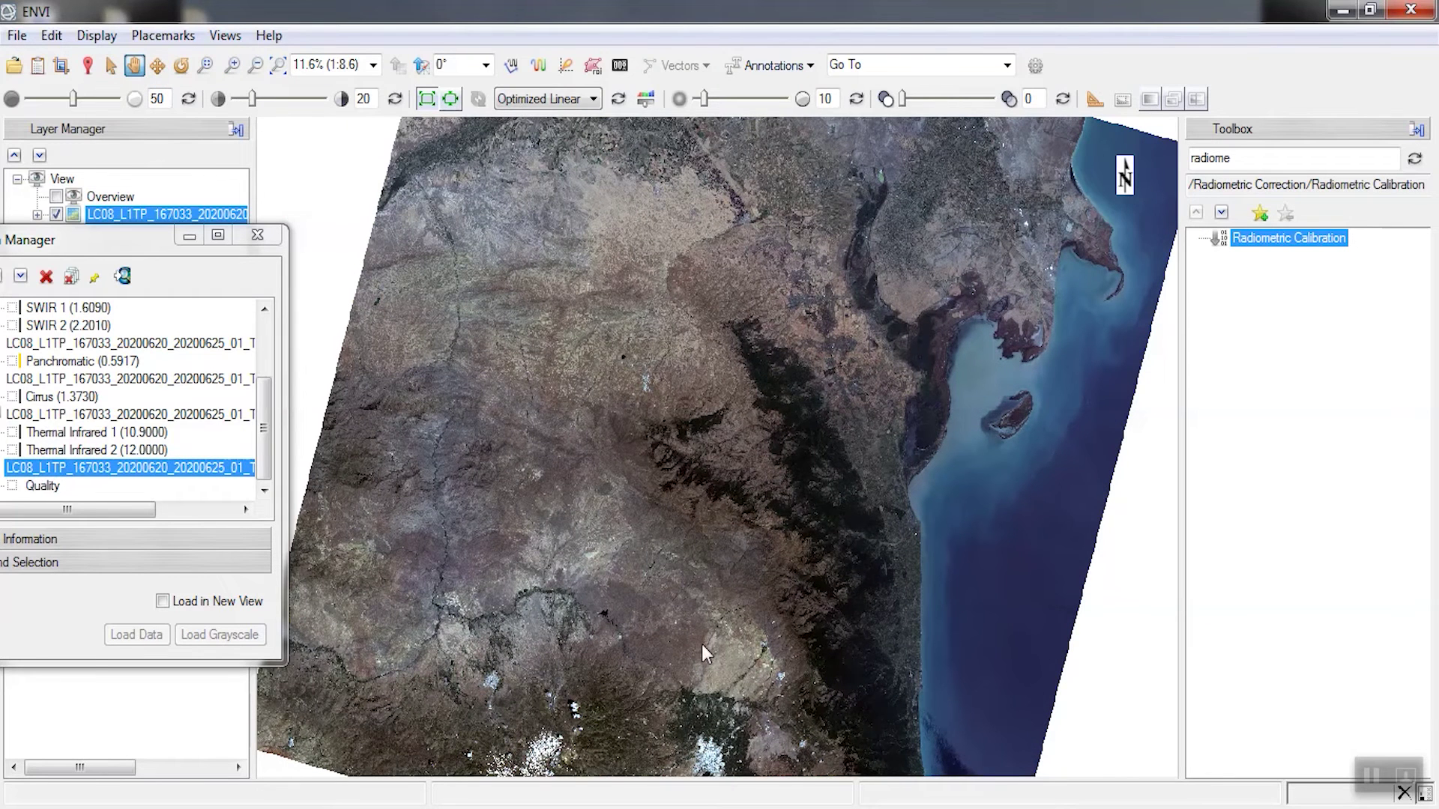
drag(733, 644, 760, 376)
scroll(779, 497, up, 2)
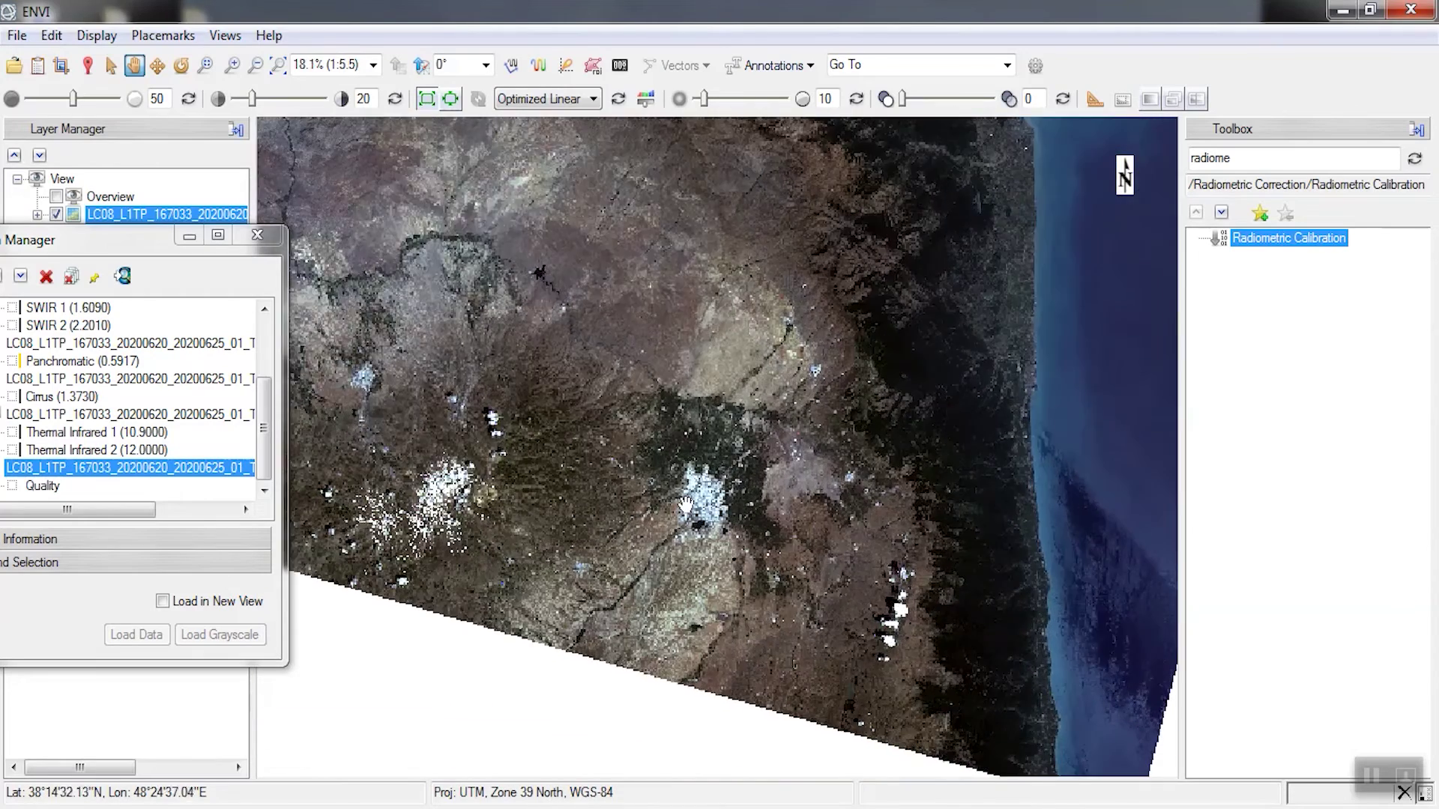
scroll(685, 504, up, 3)
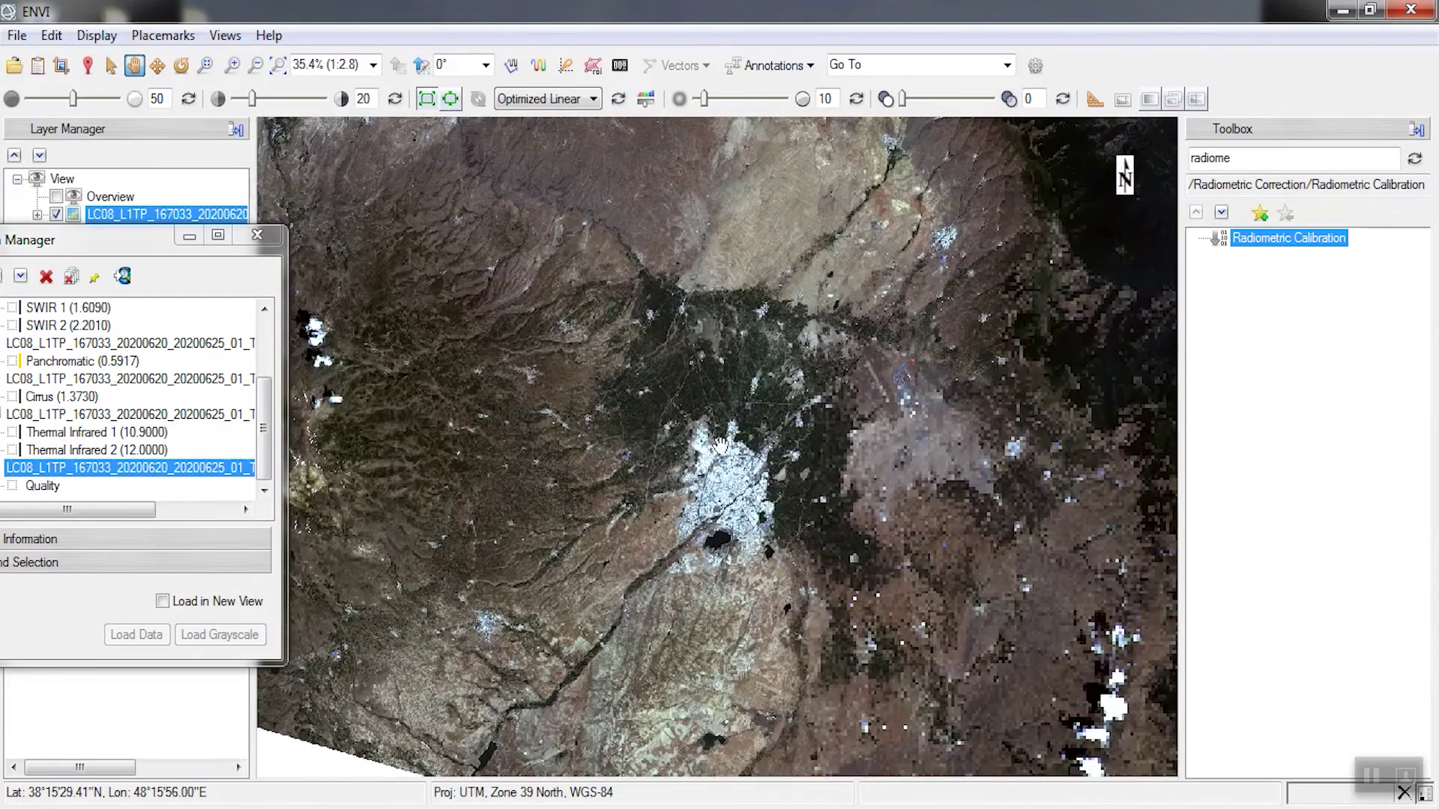
scroll(731, 414, up, 4)
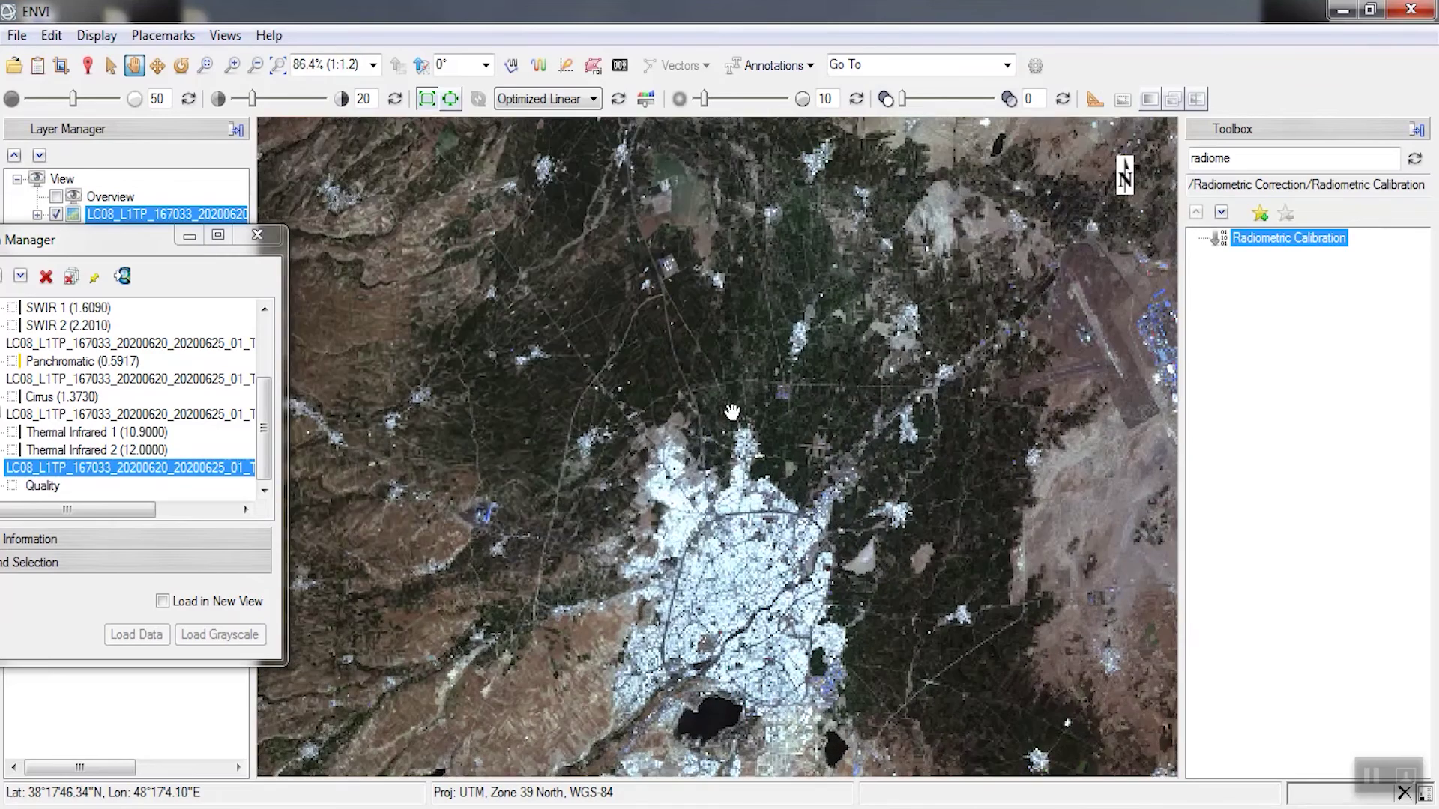
drag(850, 513, 829, 403)
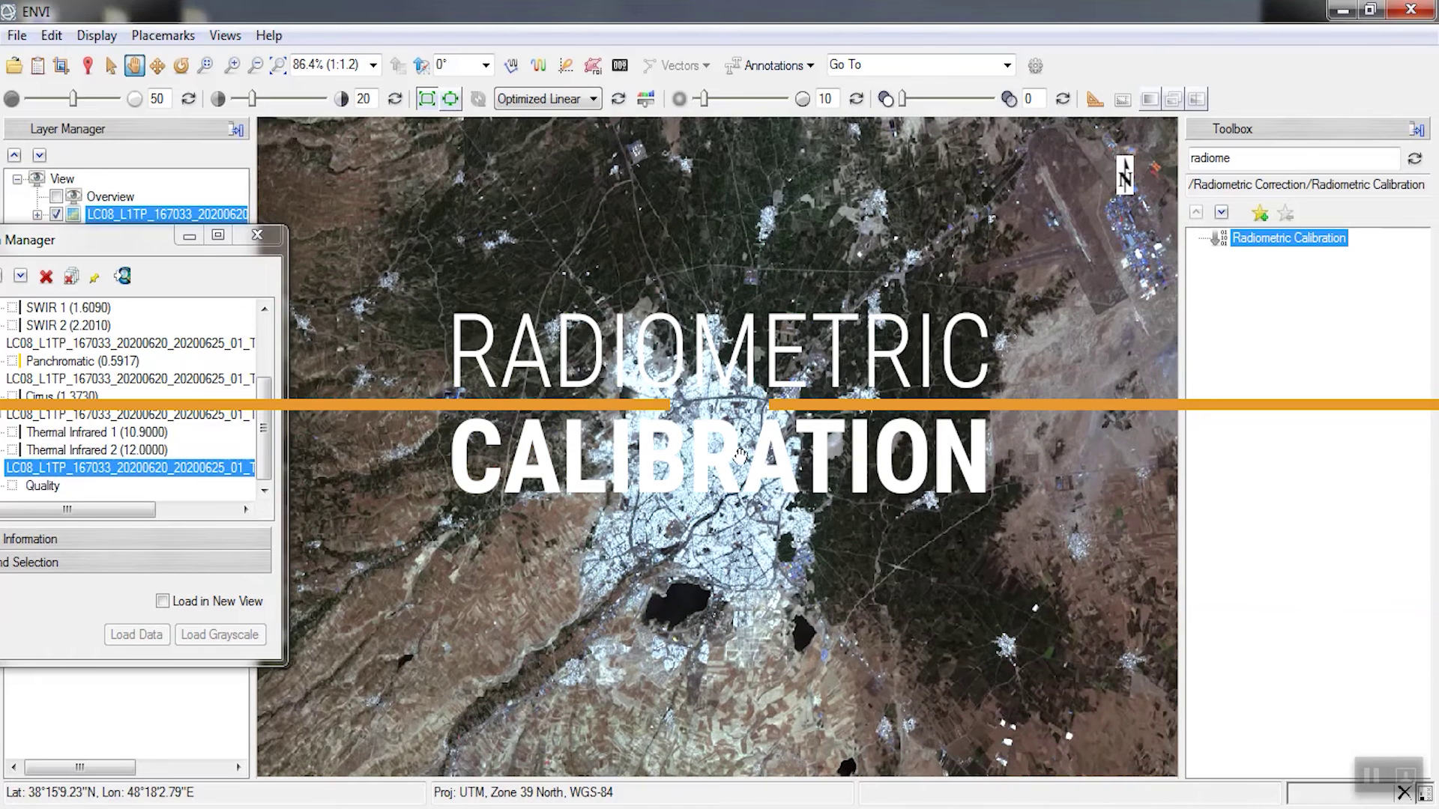
Step: Start Radiometric Calibration on the MultiSpectral file with its spatial subset limited to the current view extent
double_click(1305, 240)
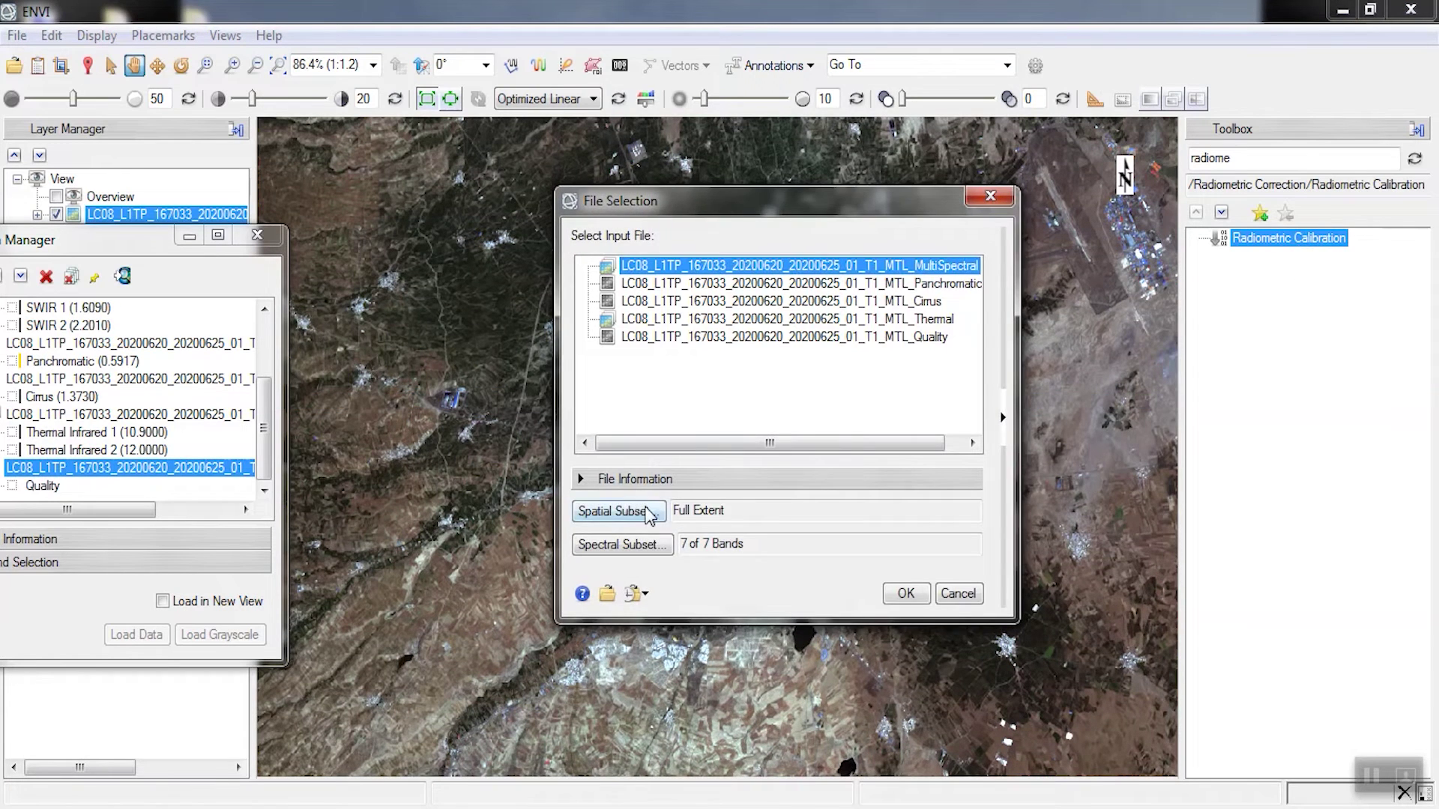
click(1002, 417)
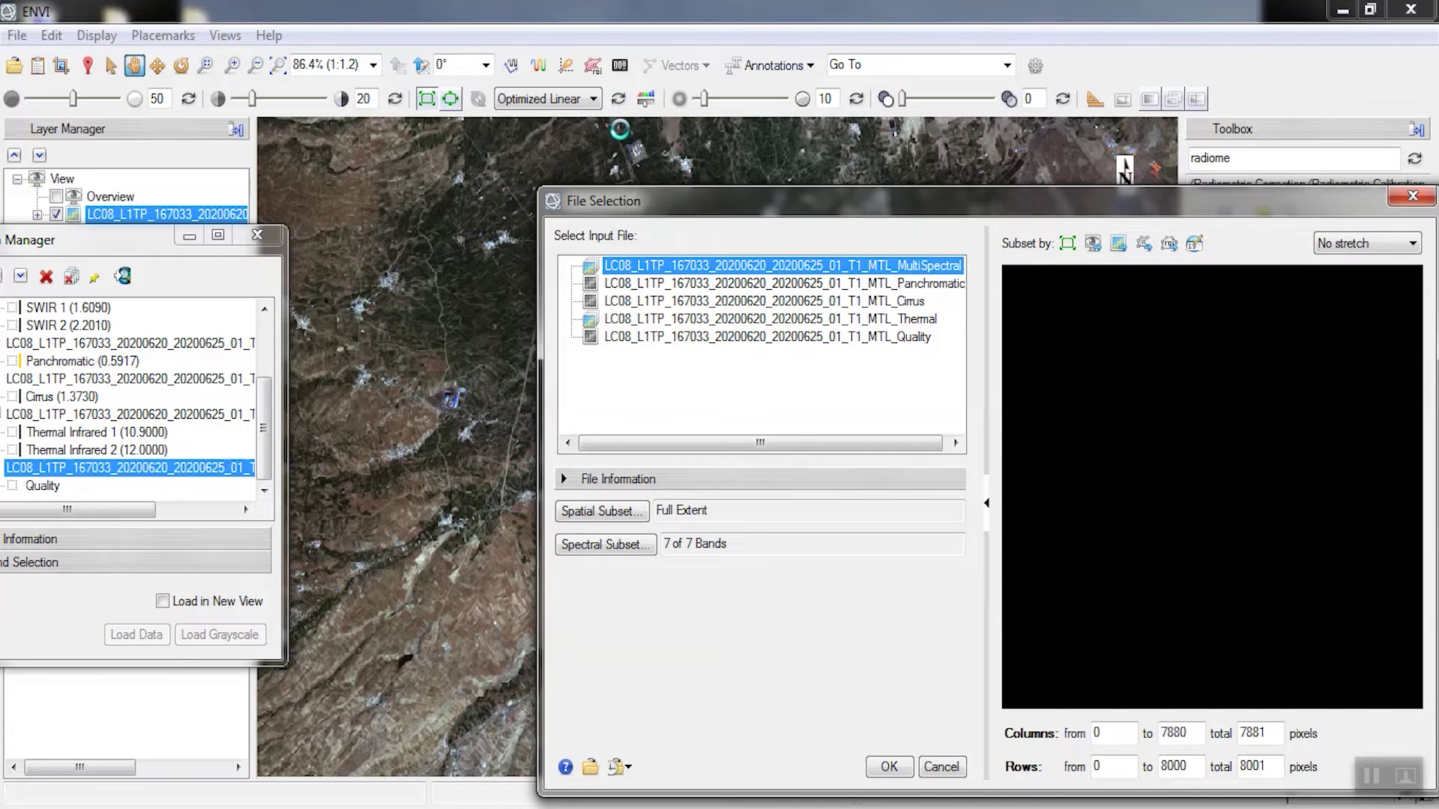
drag(1042, 194, 731, 78)
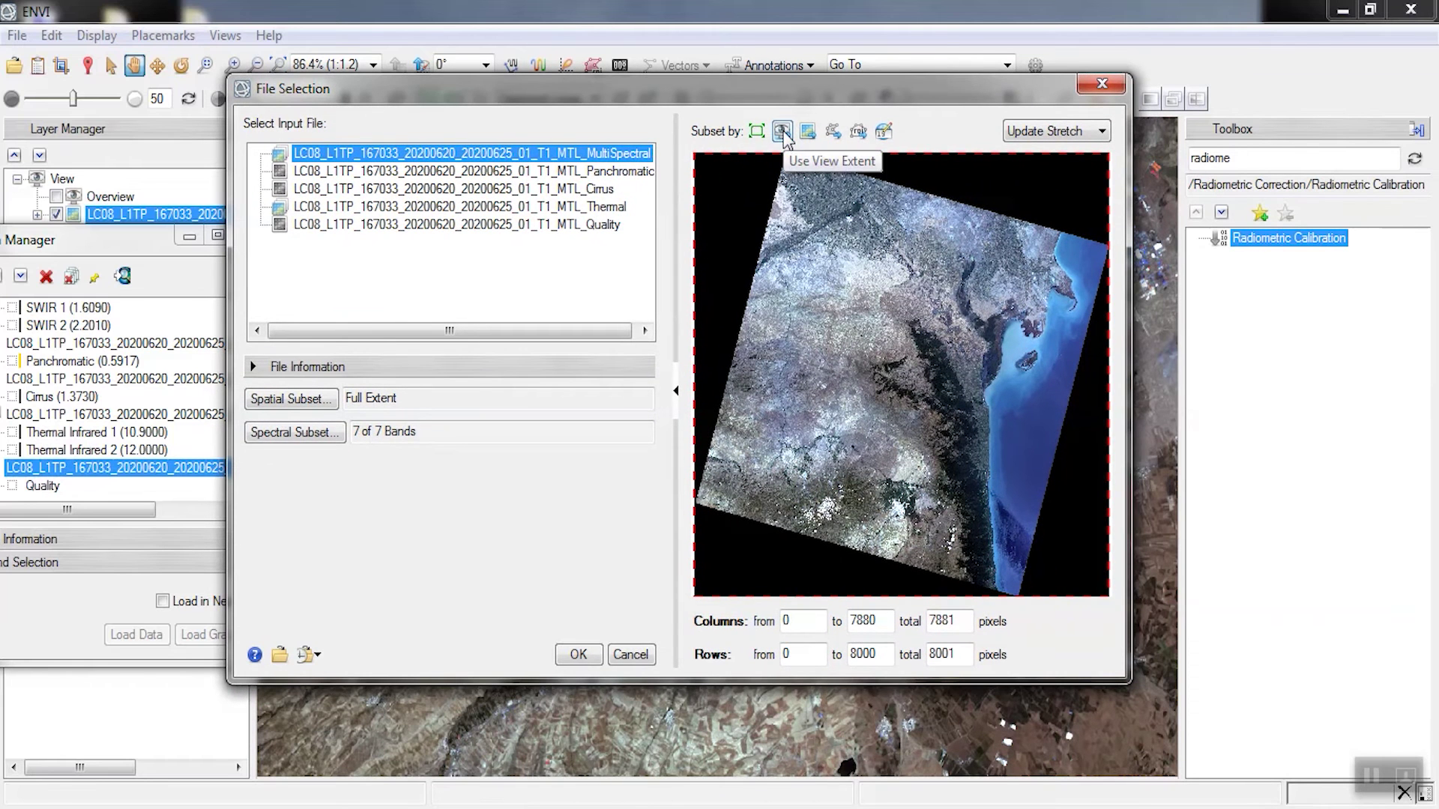
click(782, 132)
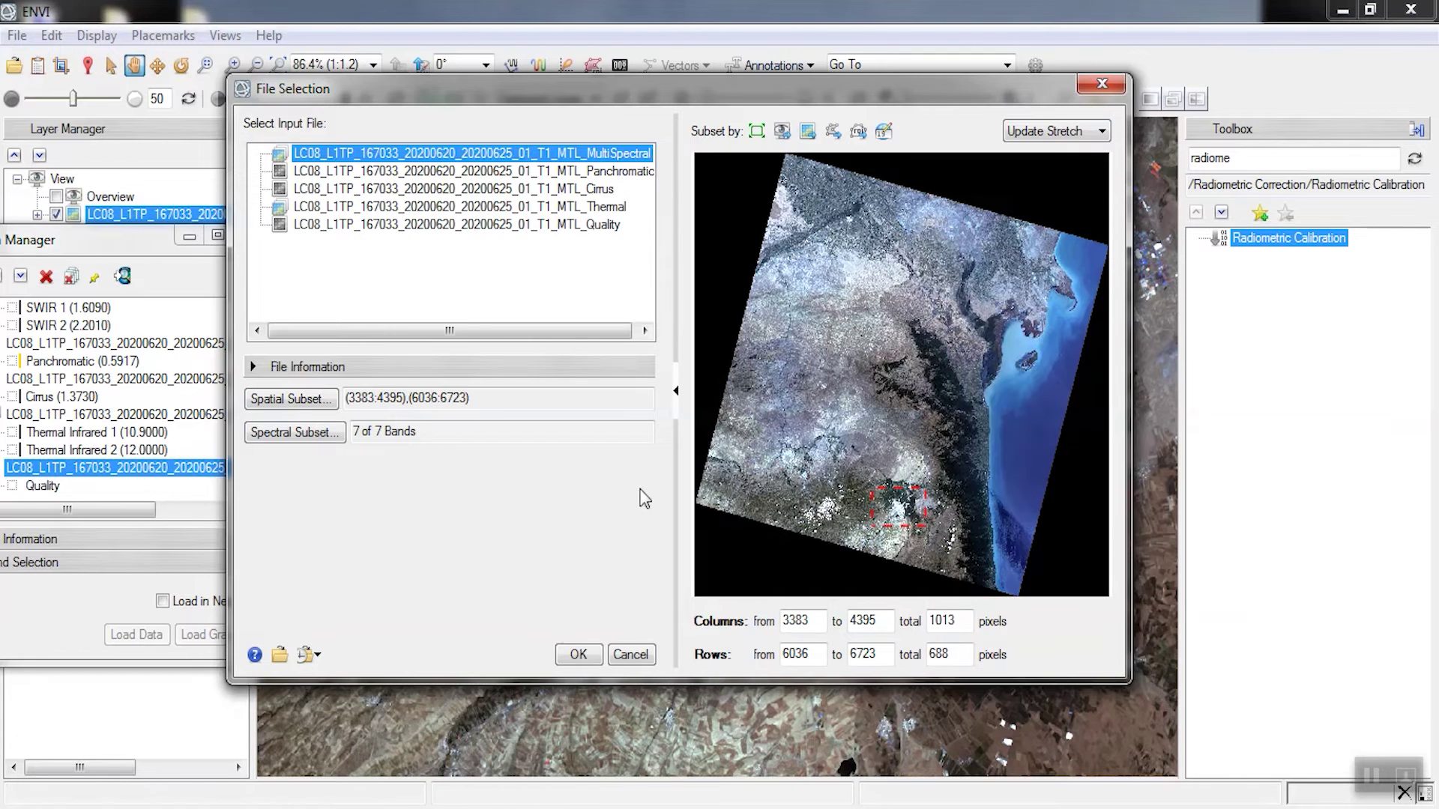
click(577, 657)
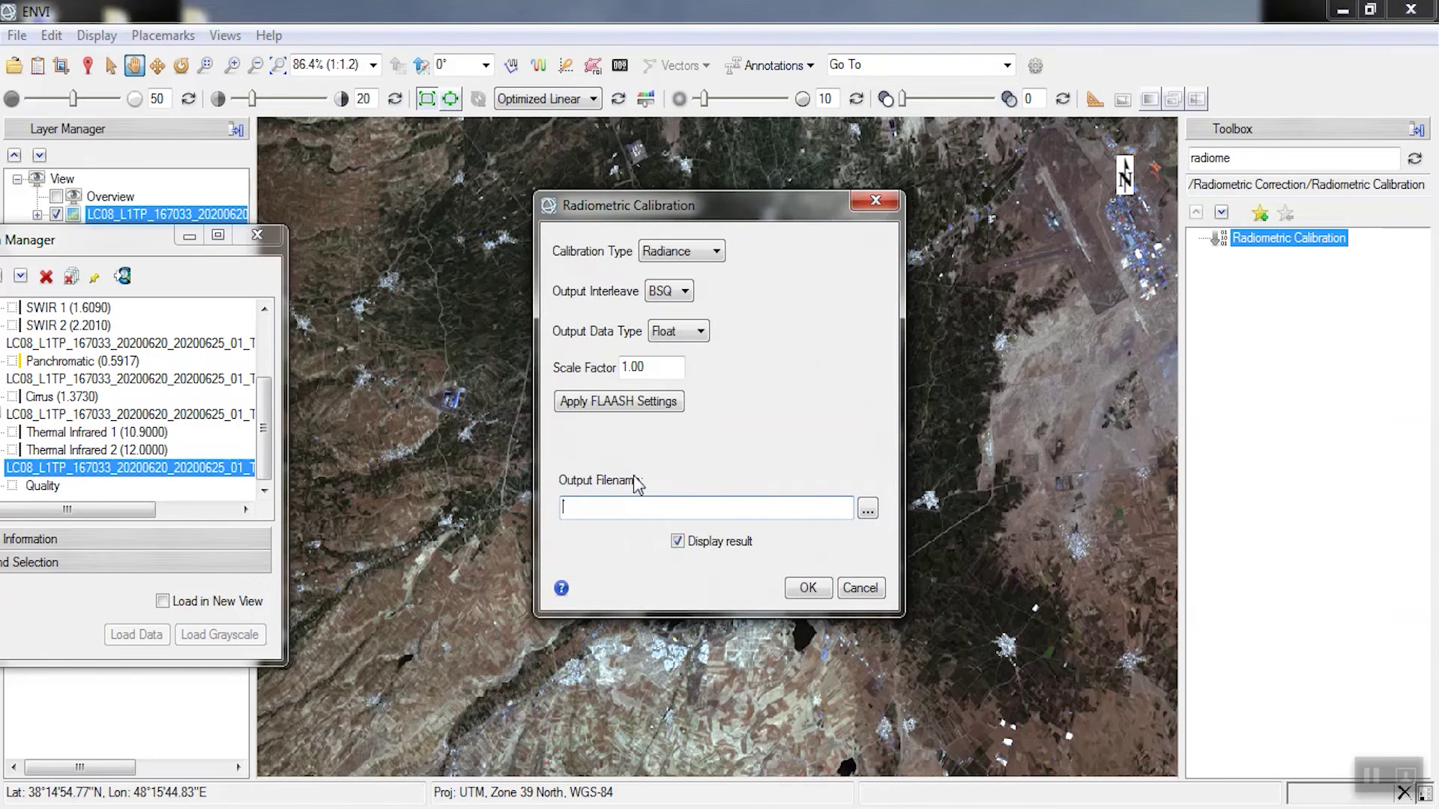
Step: Set the calibration type to Radiance and apply the FLAASH settings for interleave, data type and scale factor
click(714, 252)
click(679, 271)
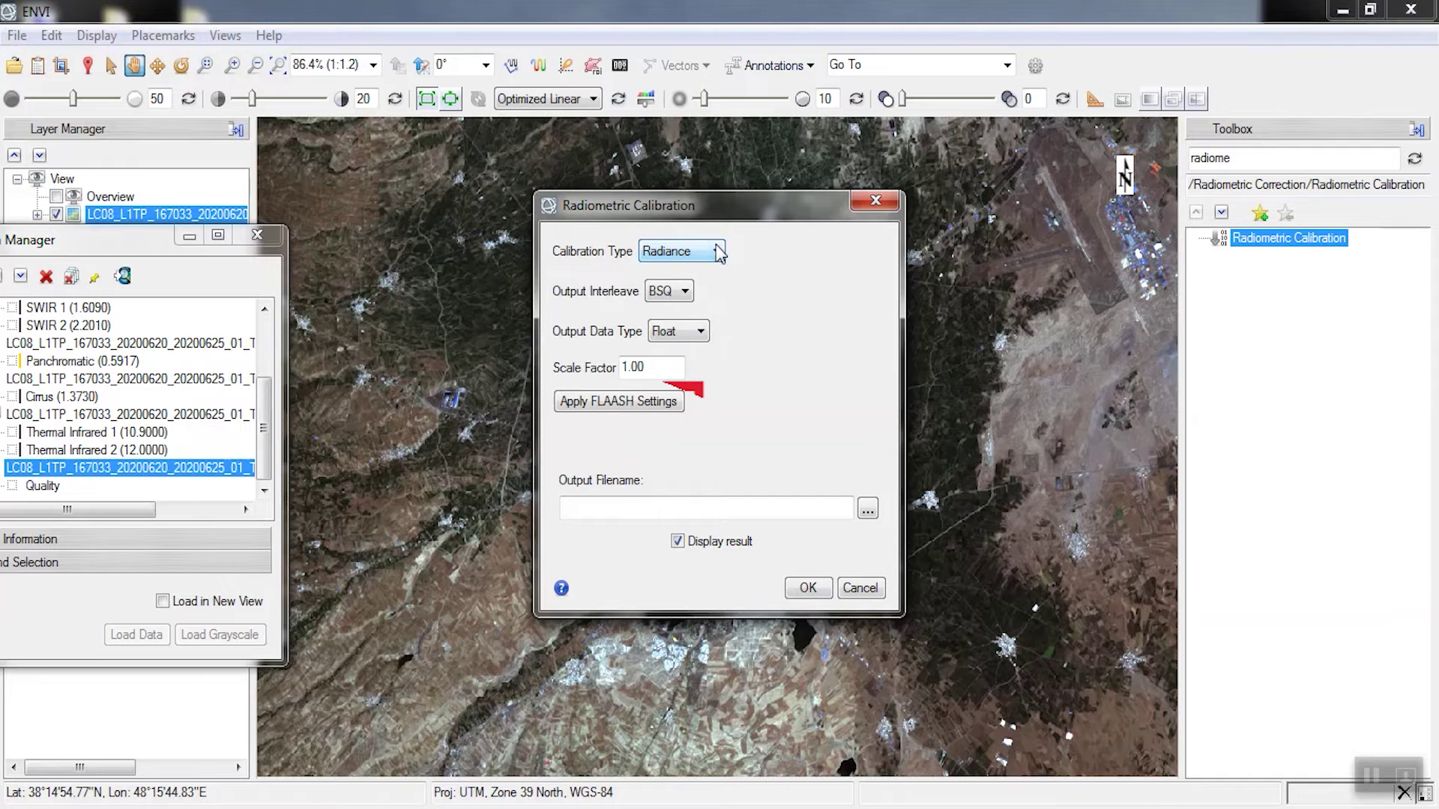
click(626, 408)
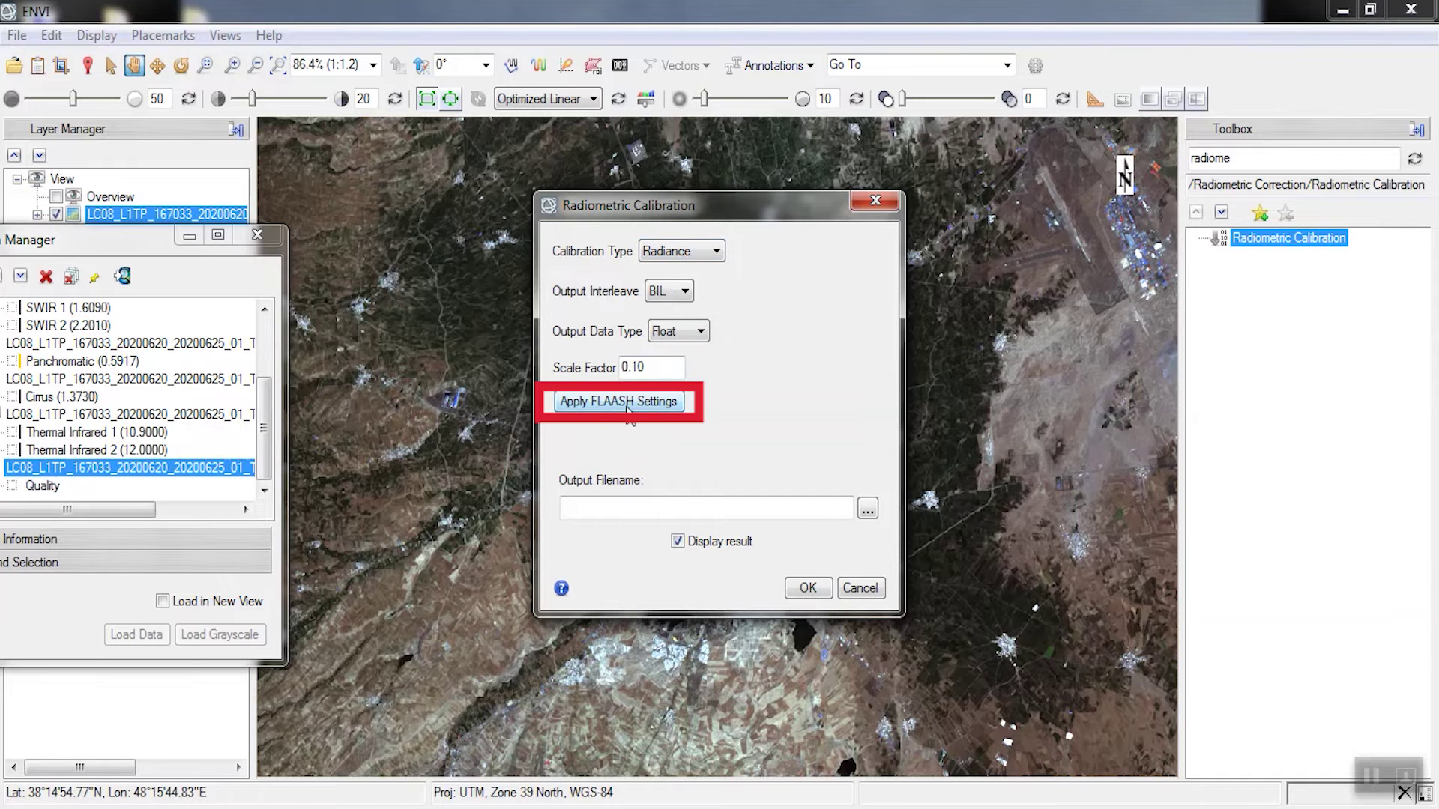
Step: Name the output file Radiometric_ in a new folder created inside New folder (2) and run the calibration
click(866, 511)
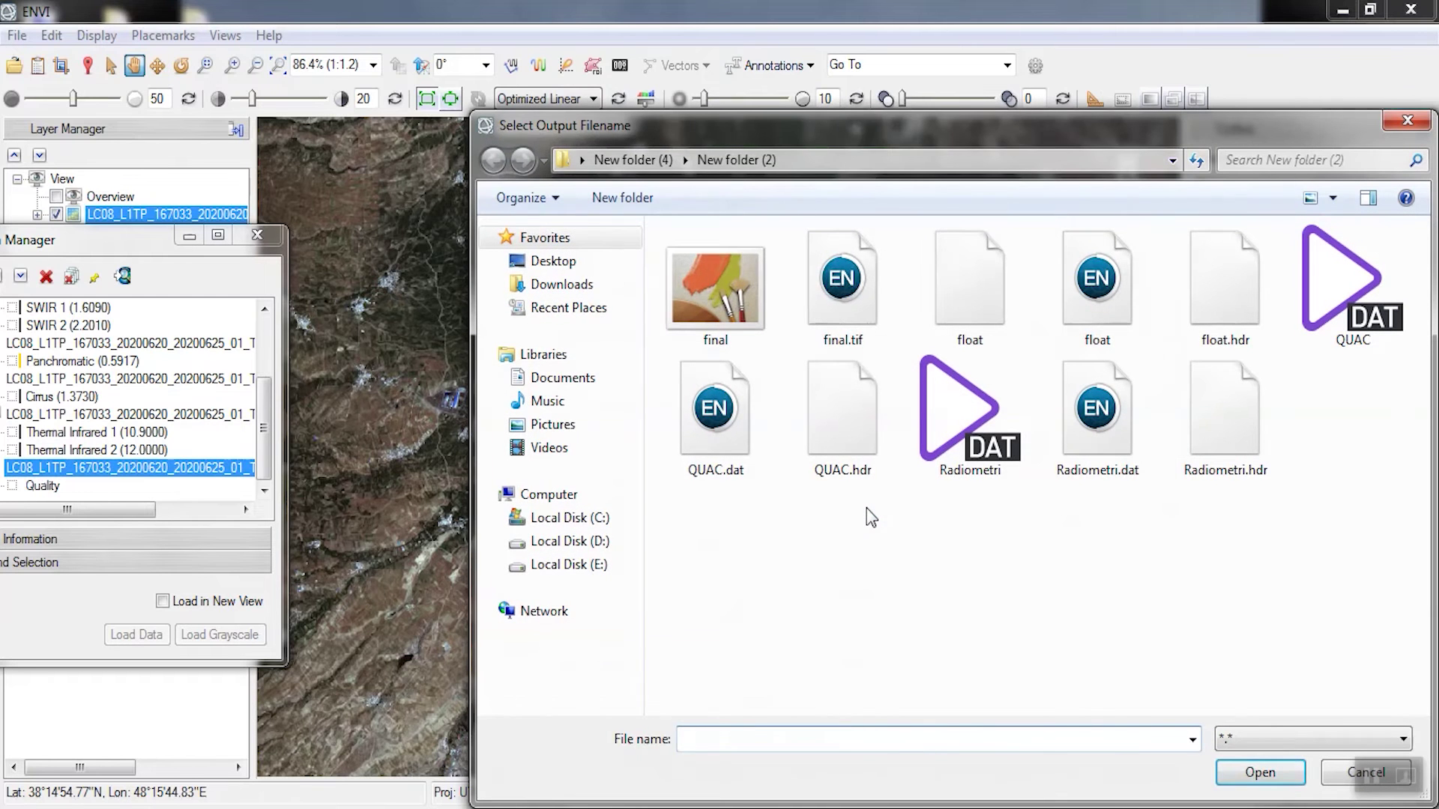
drag(811, 117, 700, 63)
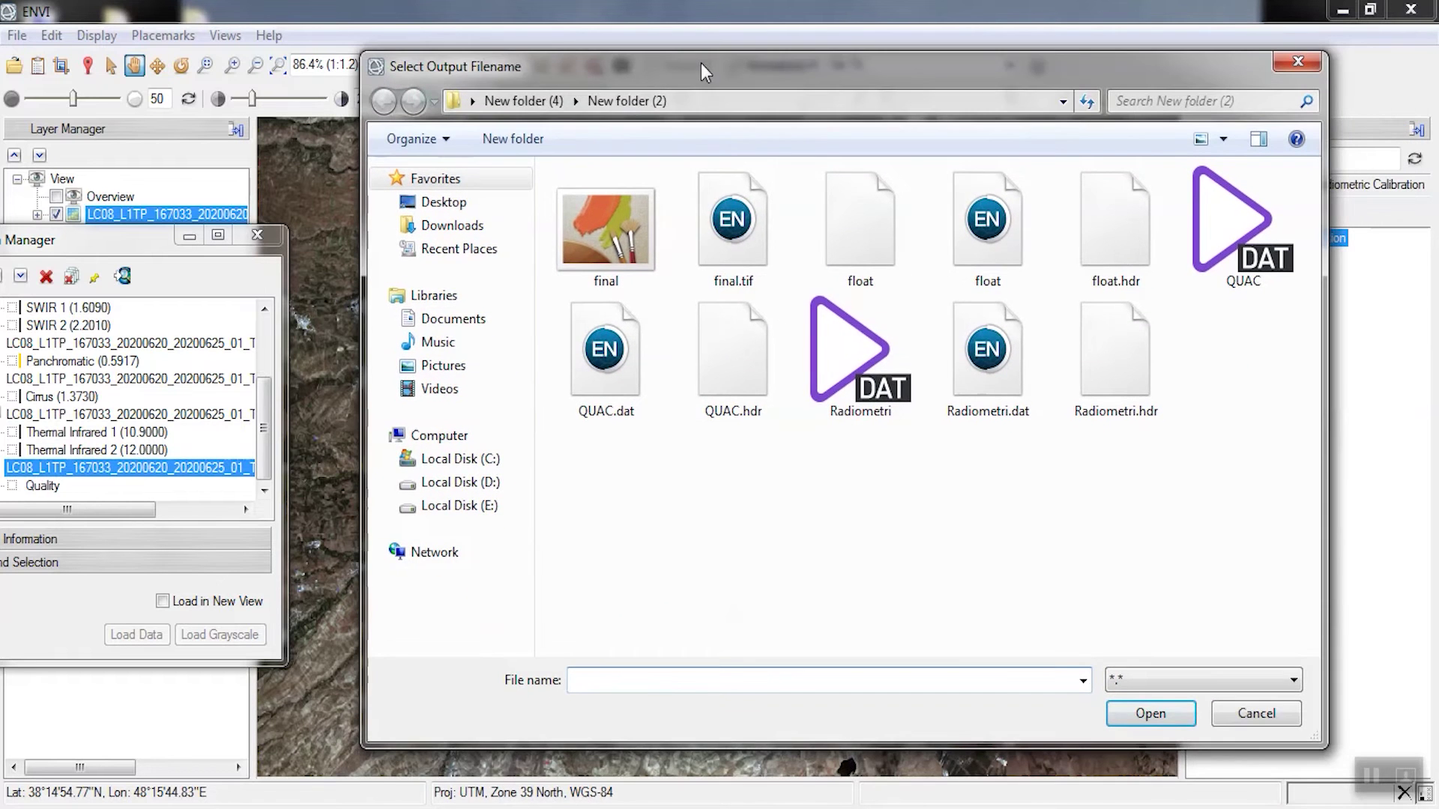
click(534, 135)
click(659, 488)
double_click(603, 225)
click(667, 684)
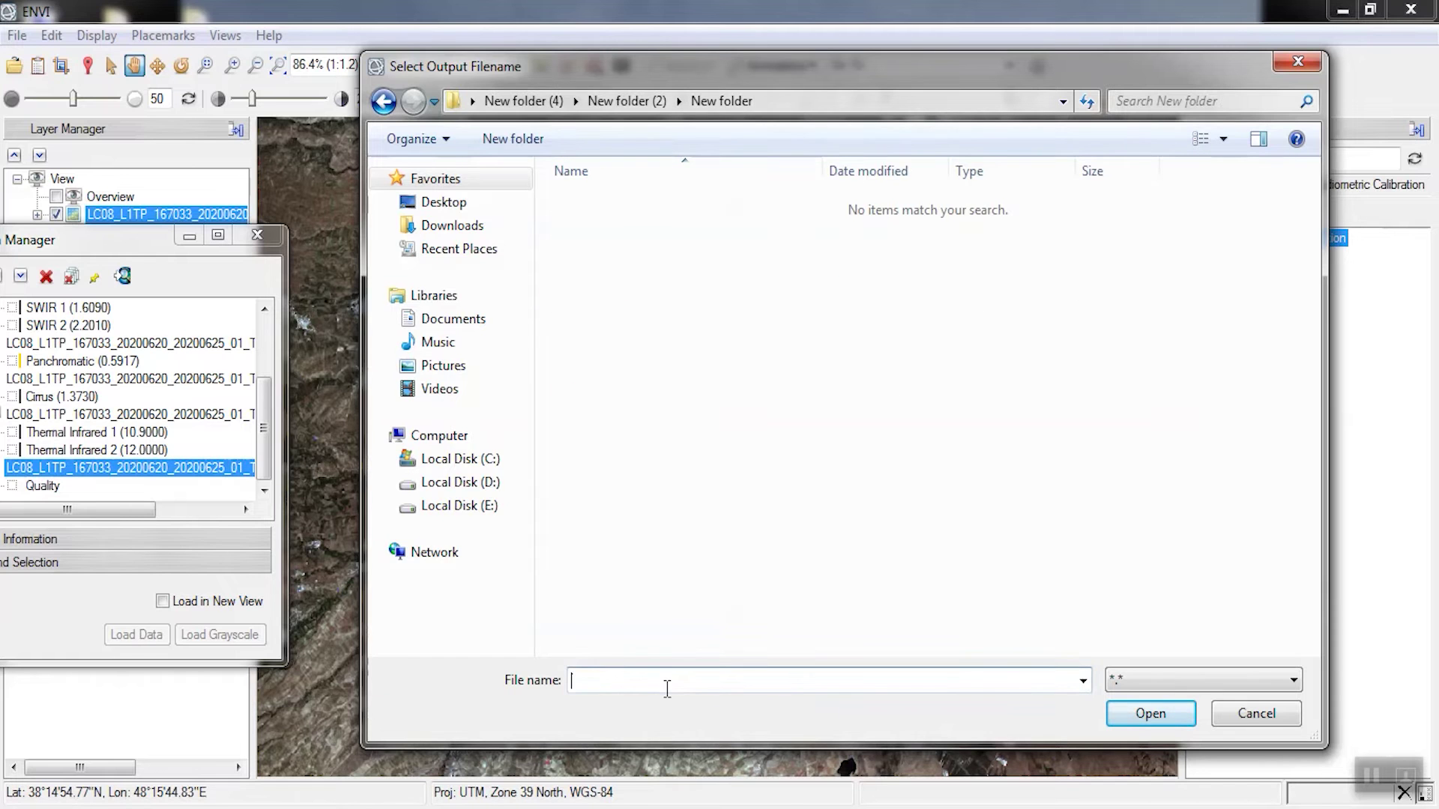
text(Radiometric_)
click(1158, 712)
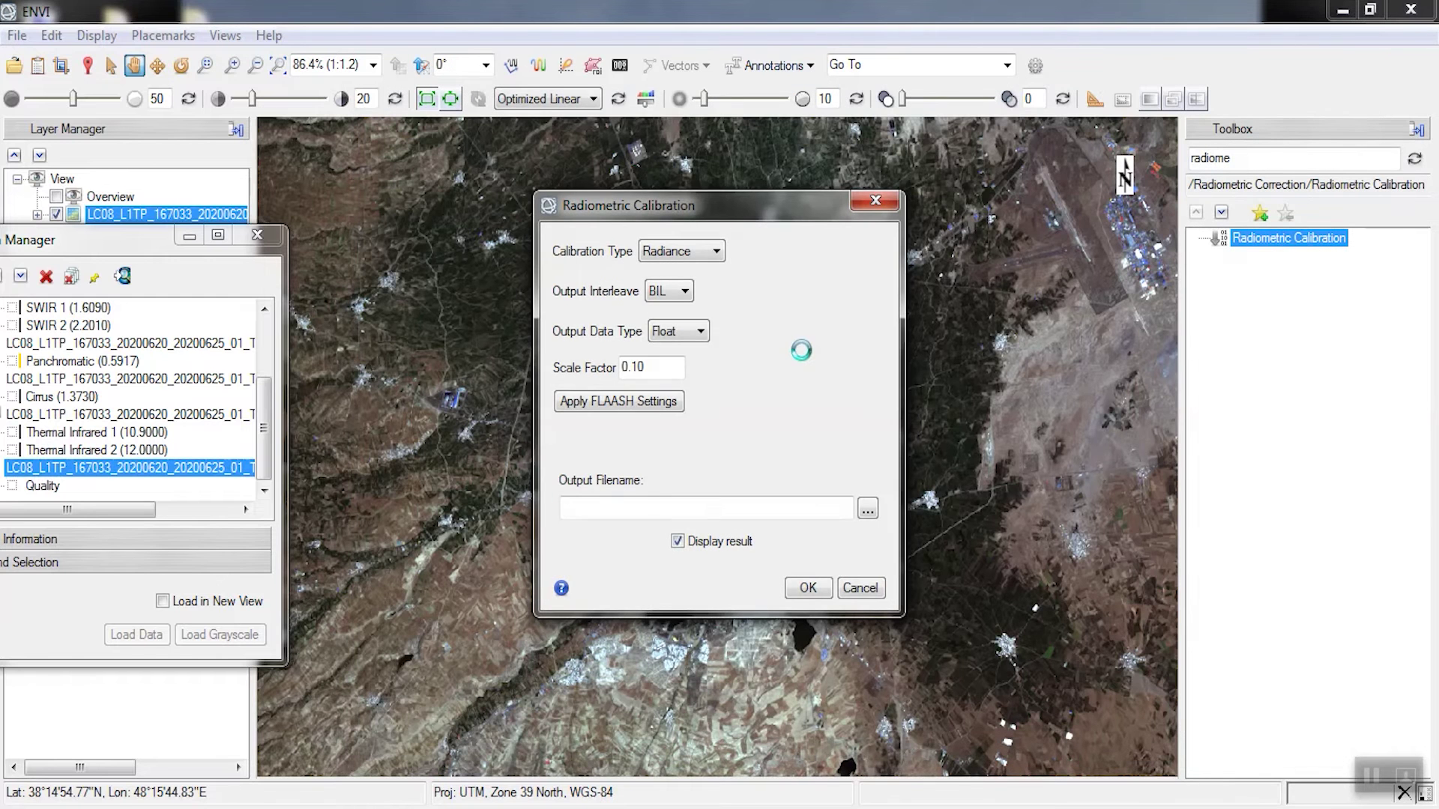
click(804, 587)
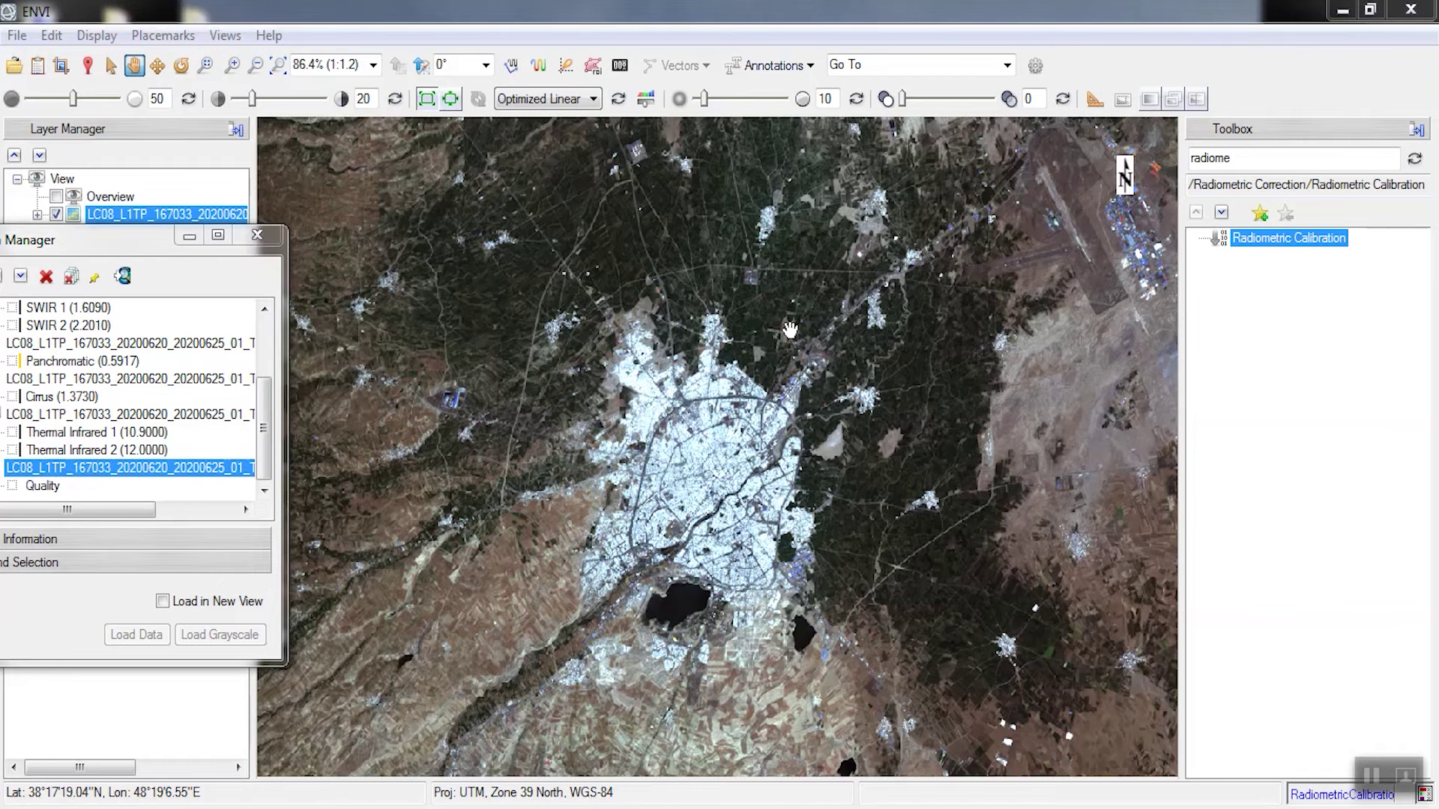
Step: Search the toolbox for "fla" and open the FLAASH Atmospheric Correction tool
drag(148, 245, 156, 298)
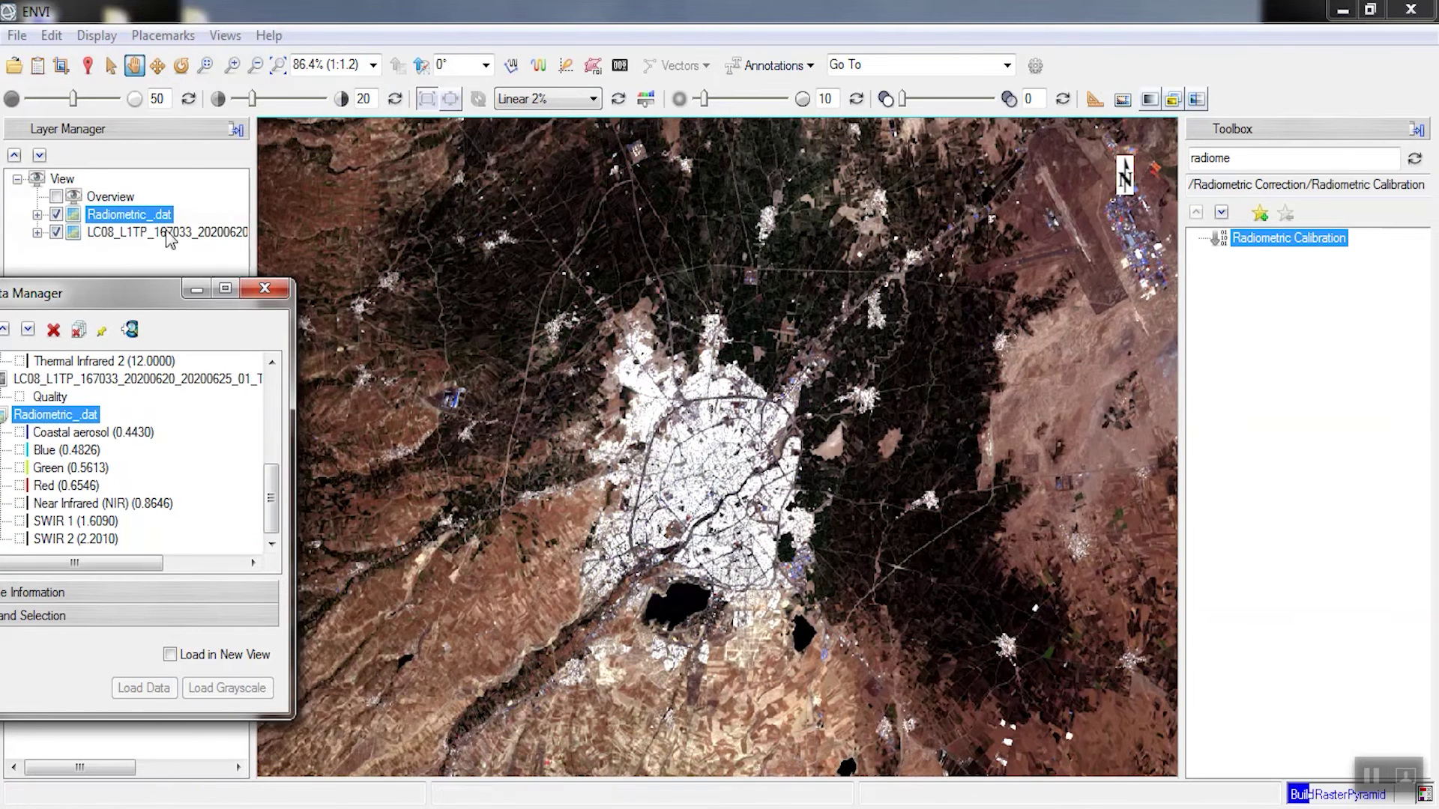
drag(105, 299, 169, 208)
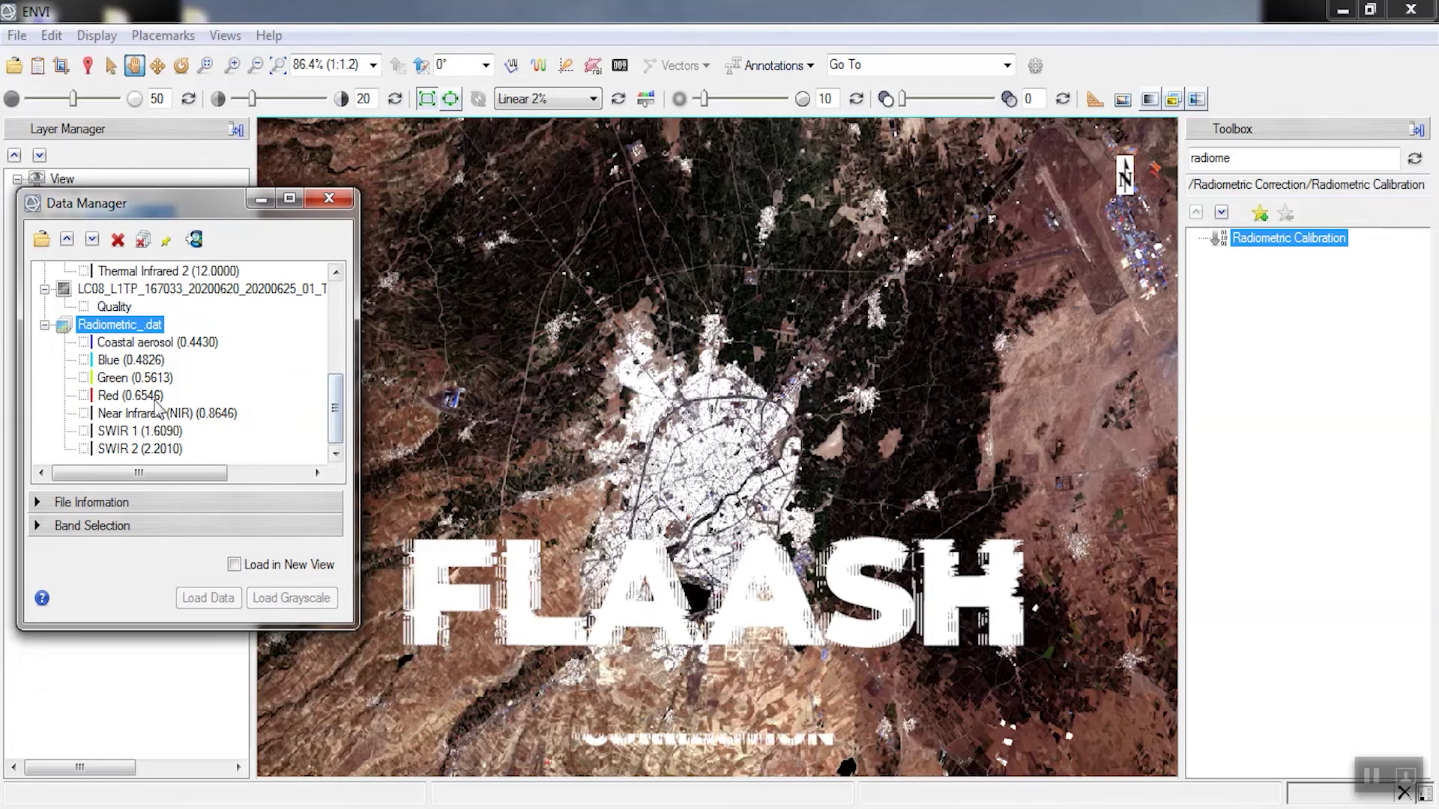
double_click(1240, 161)
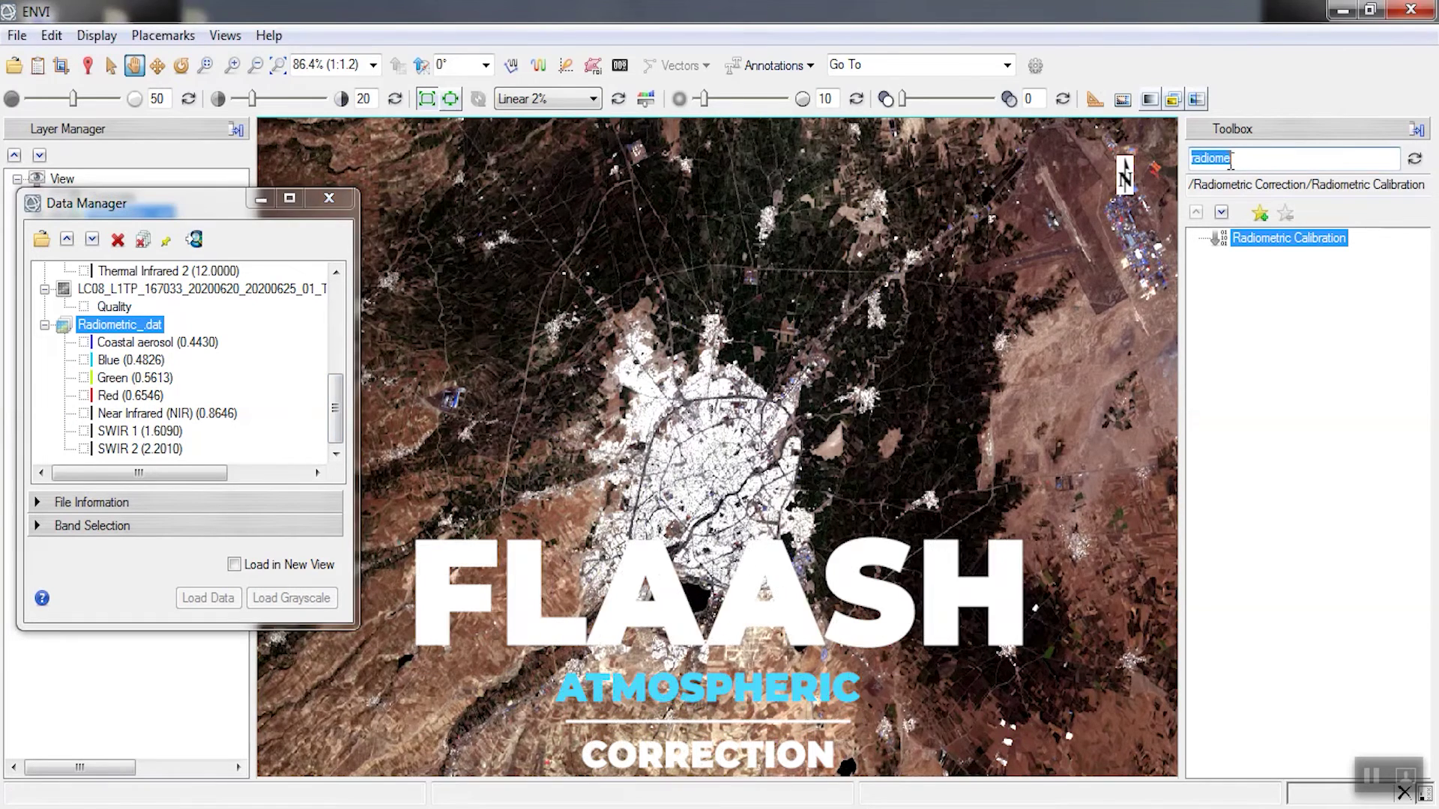
text(fla)
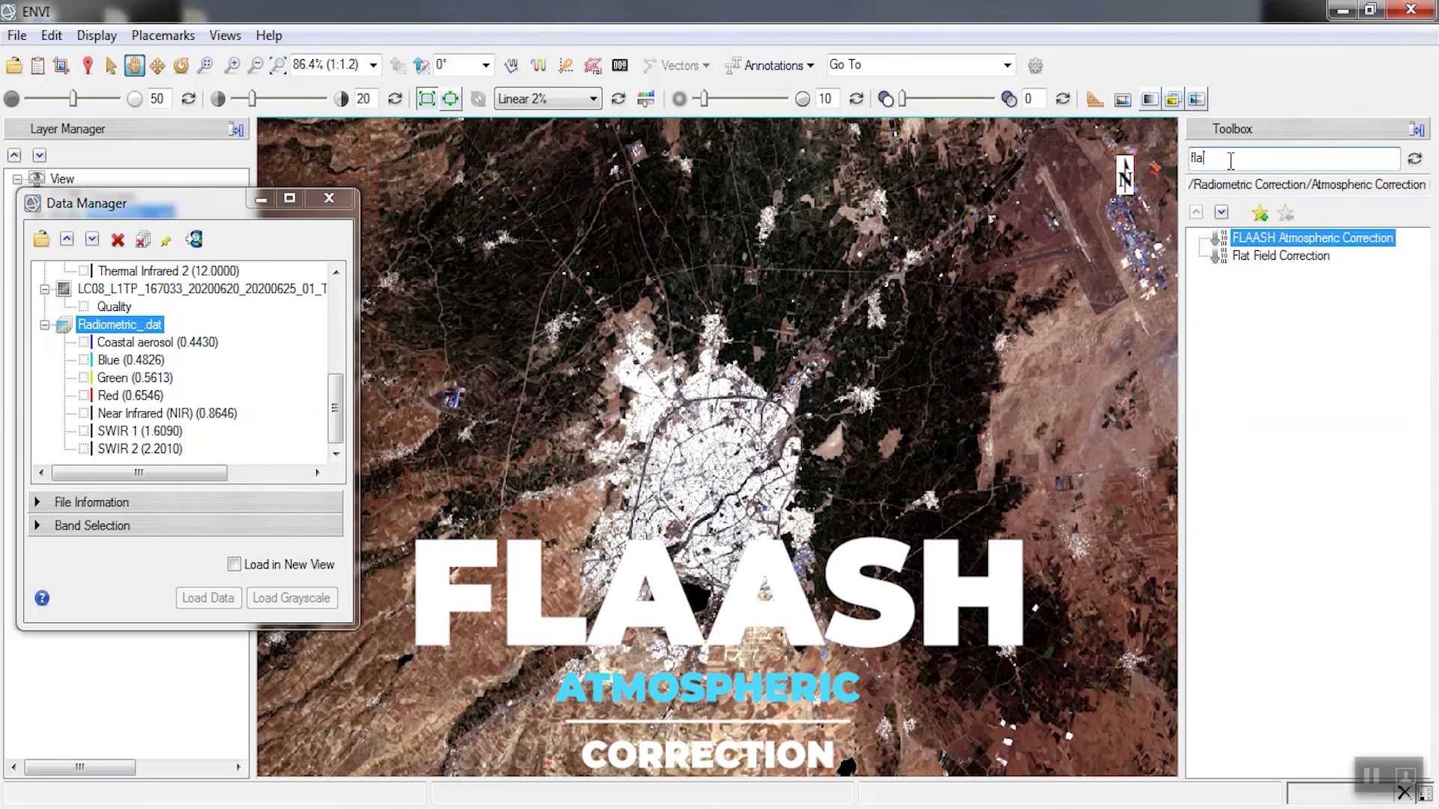
double_click(1356, 239)
drag(759, 155, 929, 126)
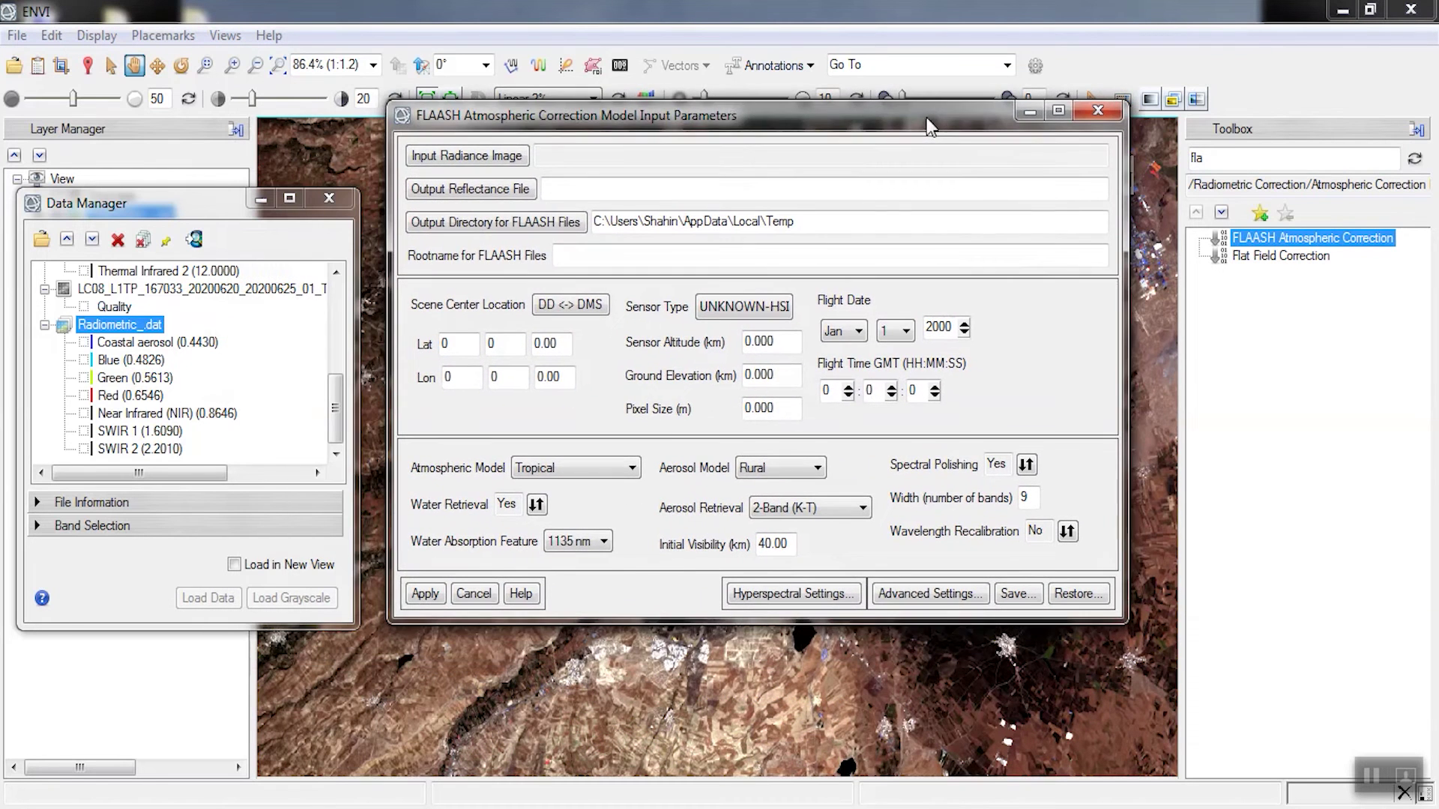
Step: Load Radiometric_.dat as the FLAASH input radiance image, using a single scale factor for all bands
click(516, 158)
drag(517, 161, 591, 175)
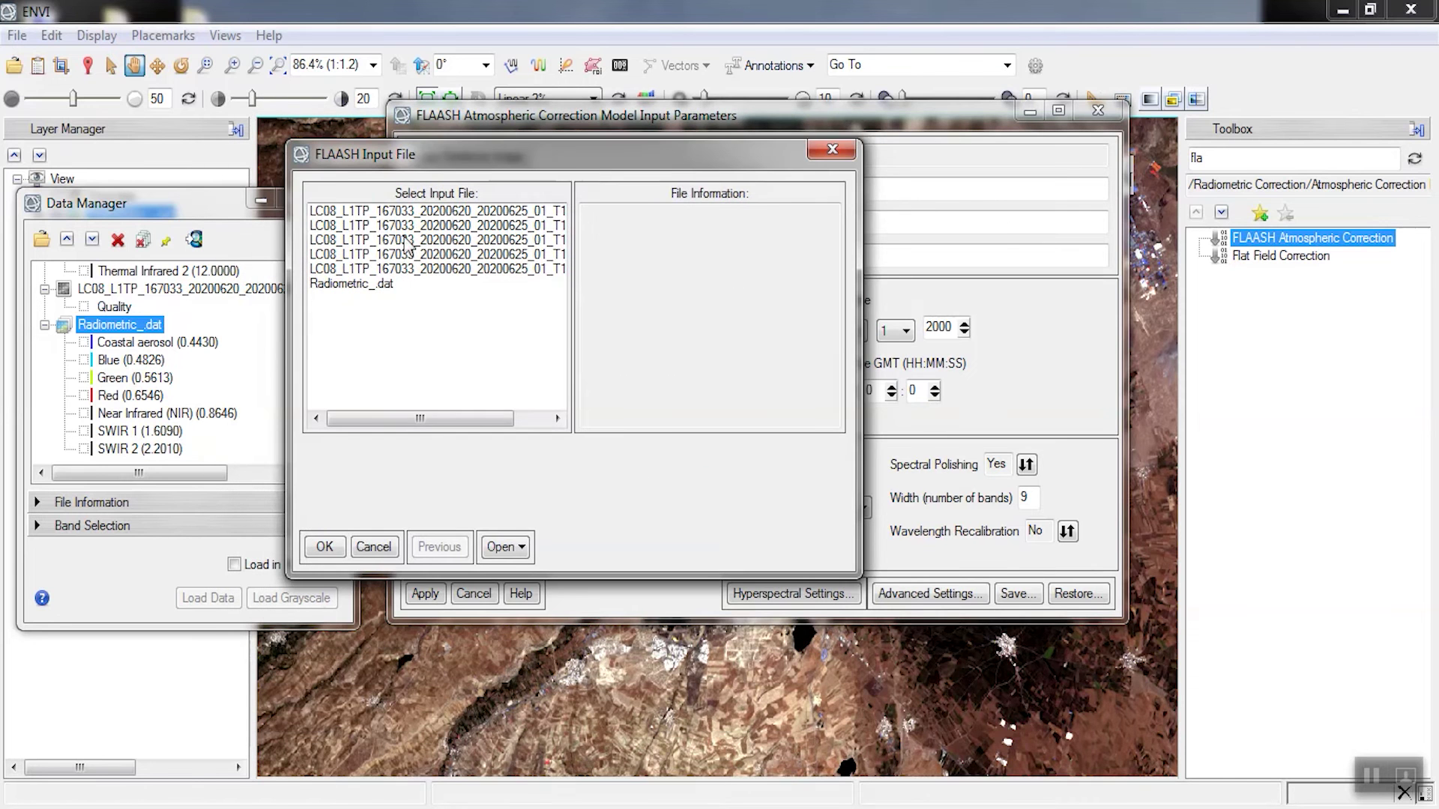
click(378, 285)
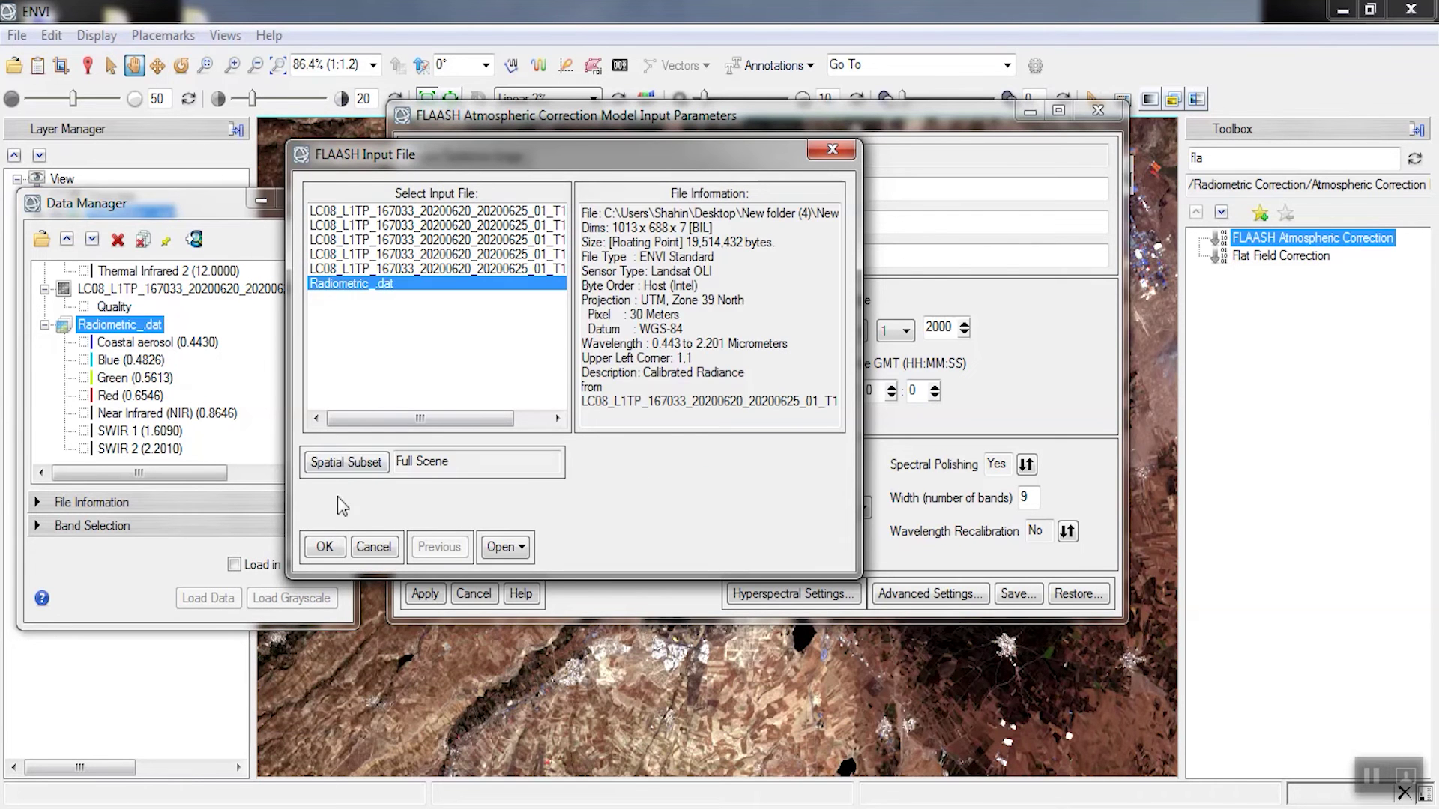
click(325, 547)
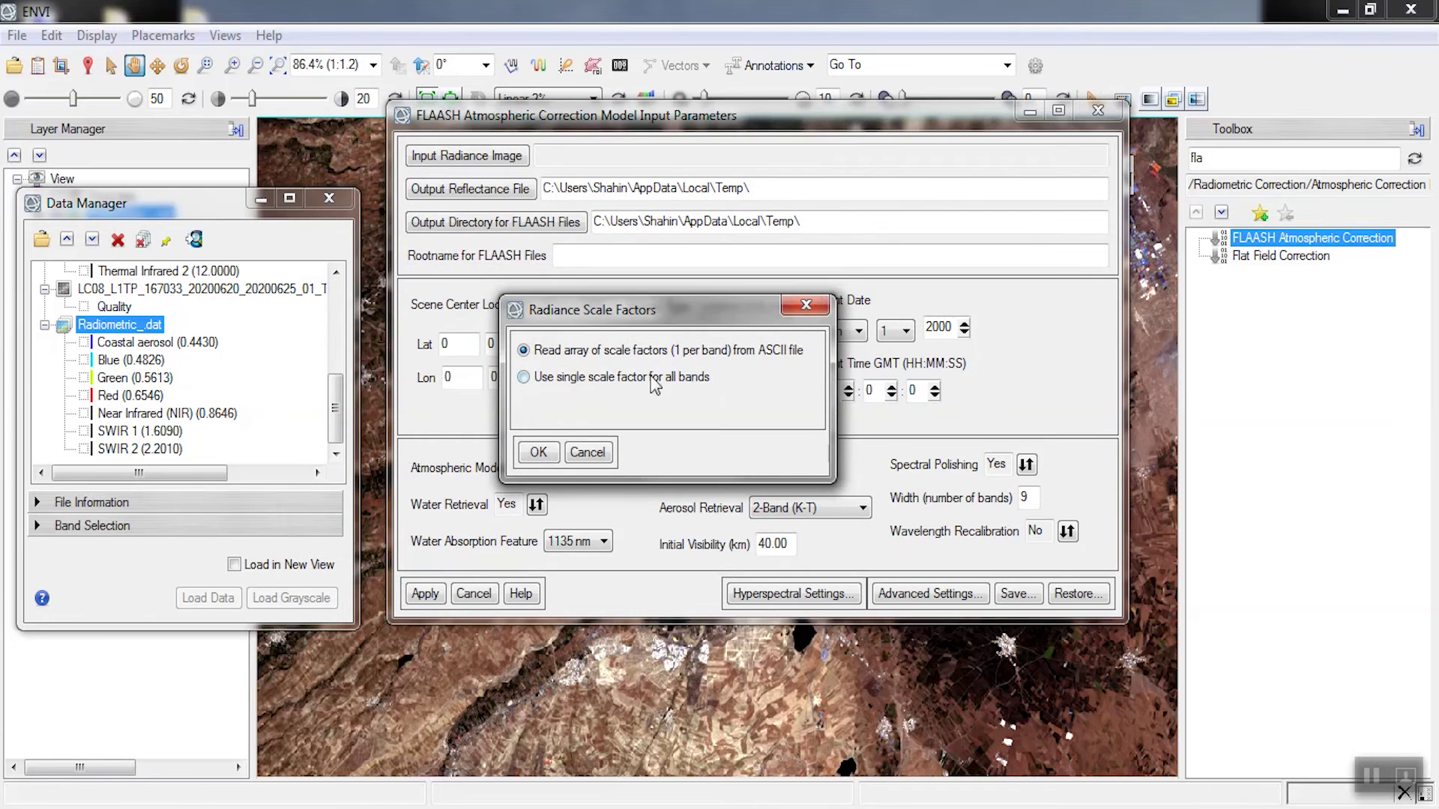
click(583, 384)
click(538, 452)
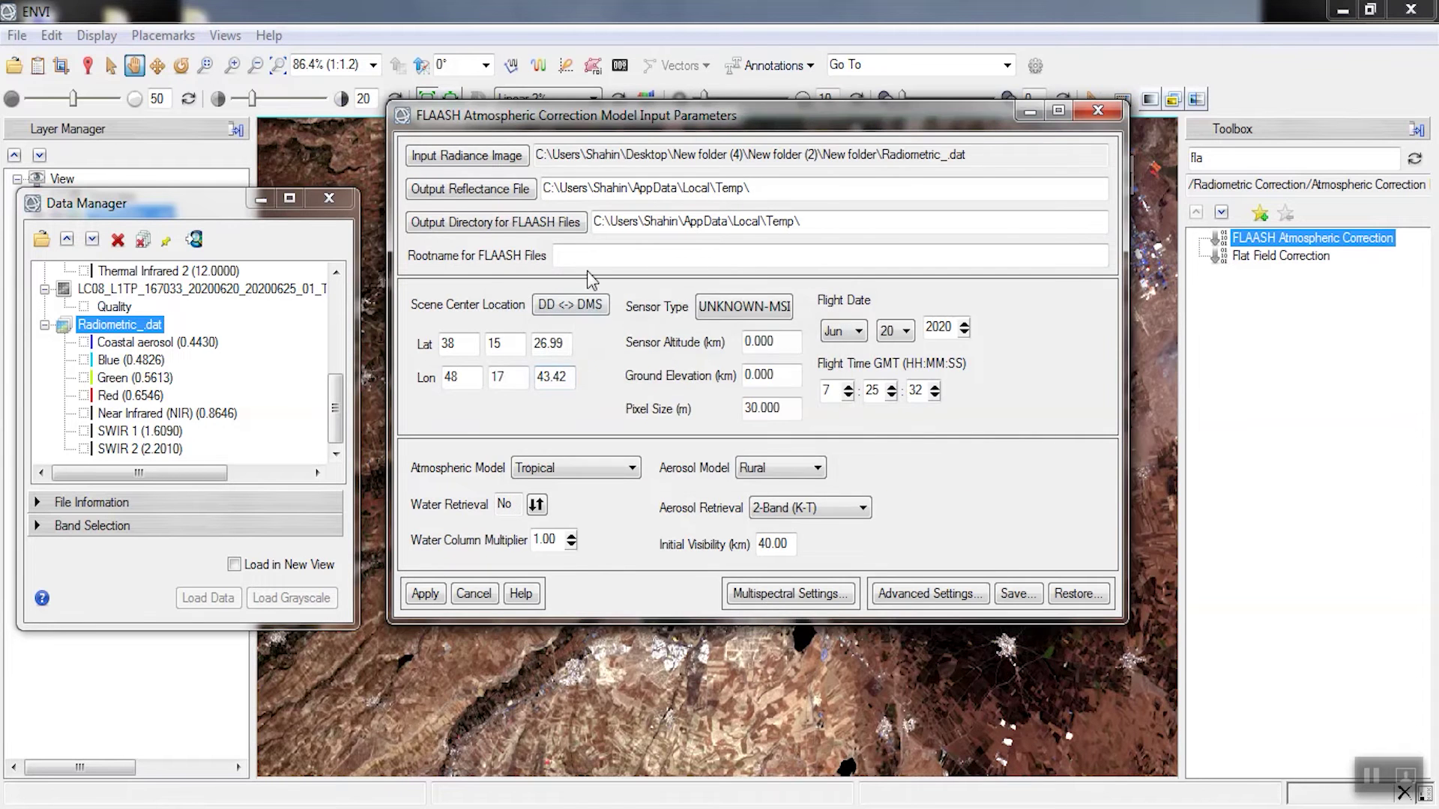
Step: Set the output reflectance file to FLAASH1 in the D:\FLAASH folder
click(495, 191)
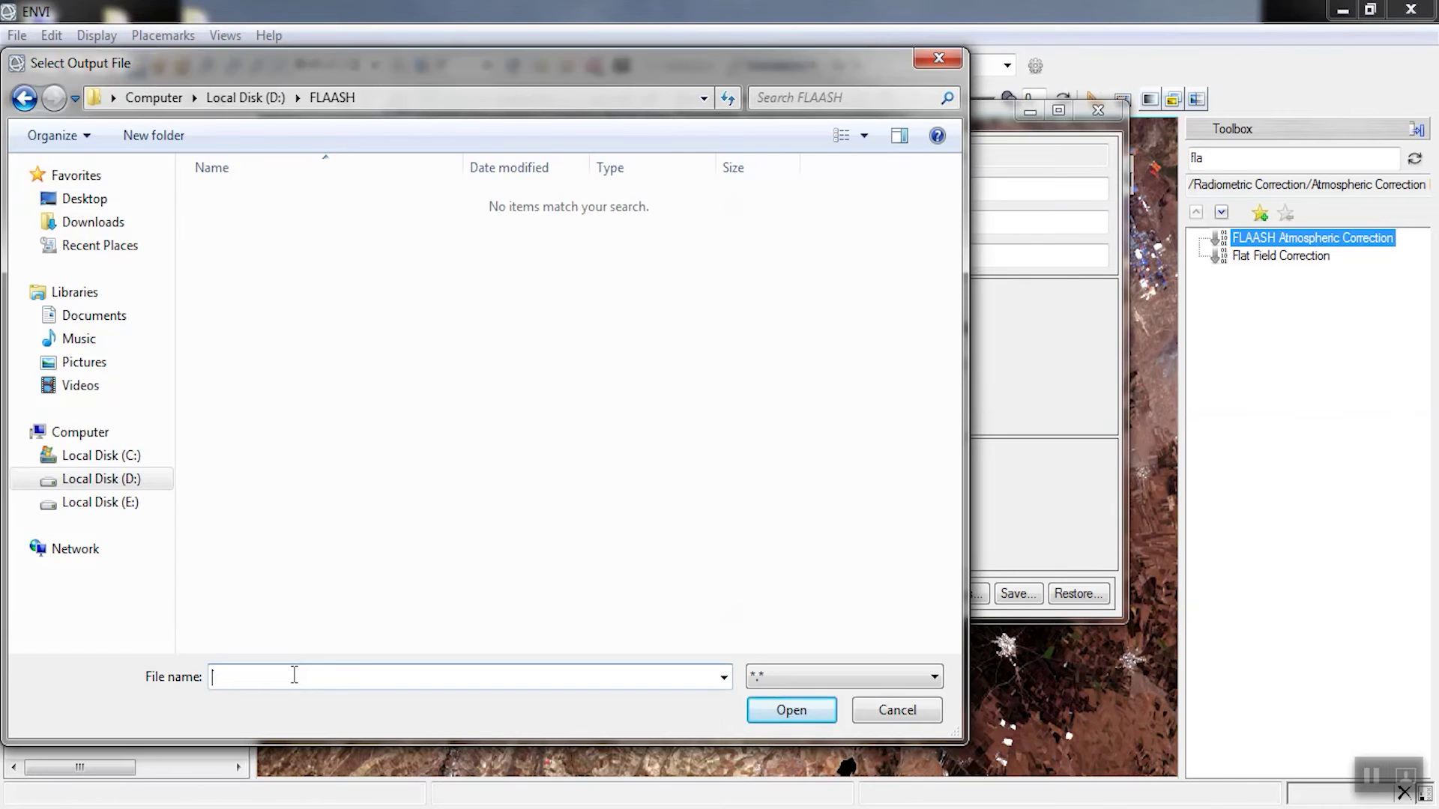
text(FLAASH1)
click(754, 708)
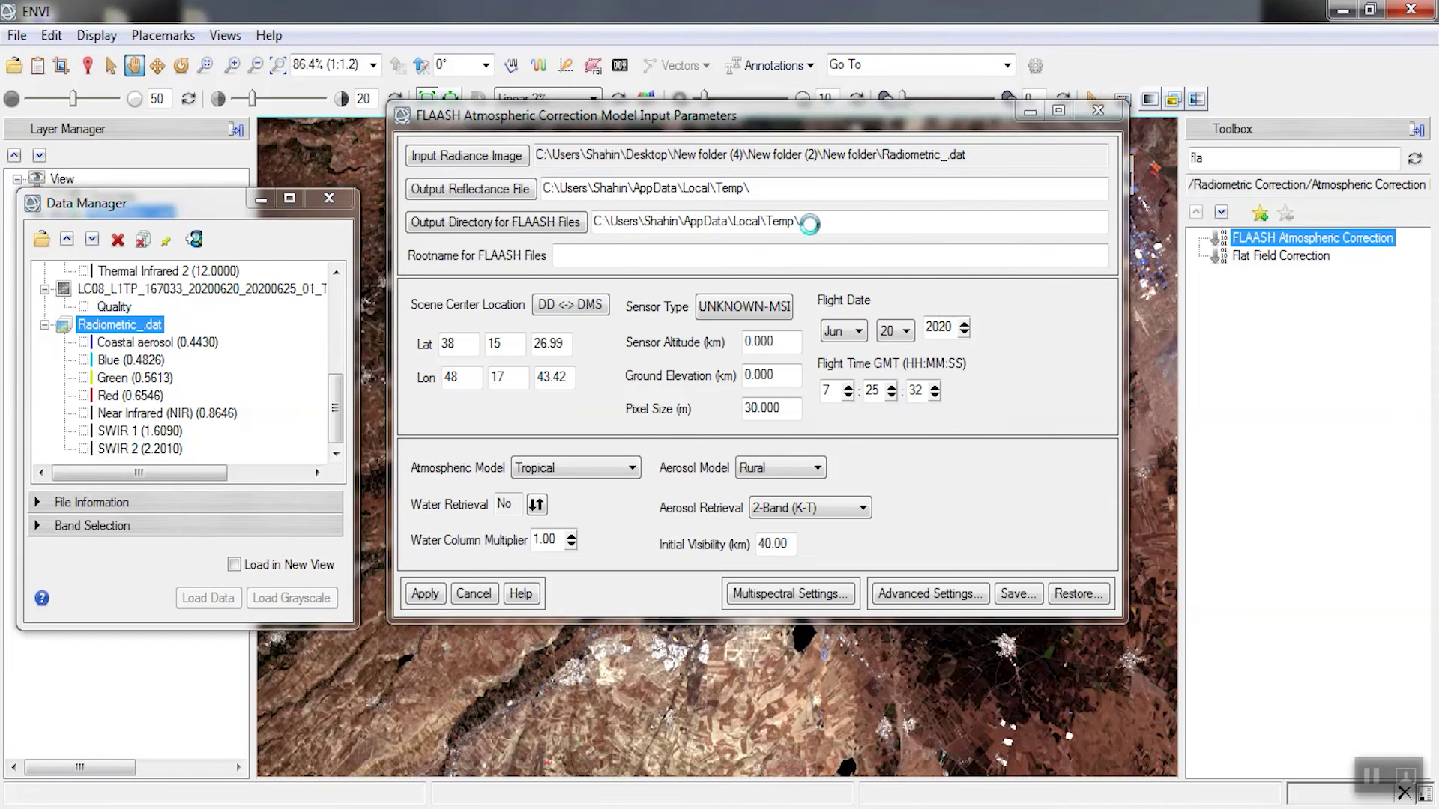
Step: Set the output directory for FLAASH files to the FLAASH folder on Local Disk (D:)
click(534, 228)
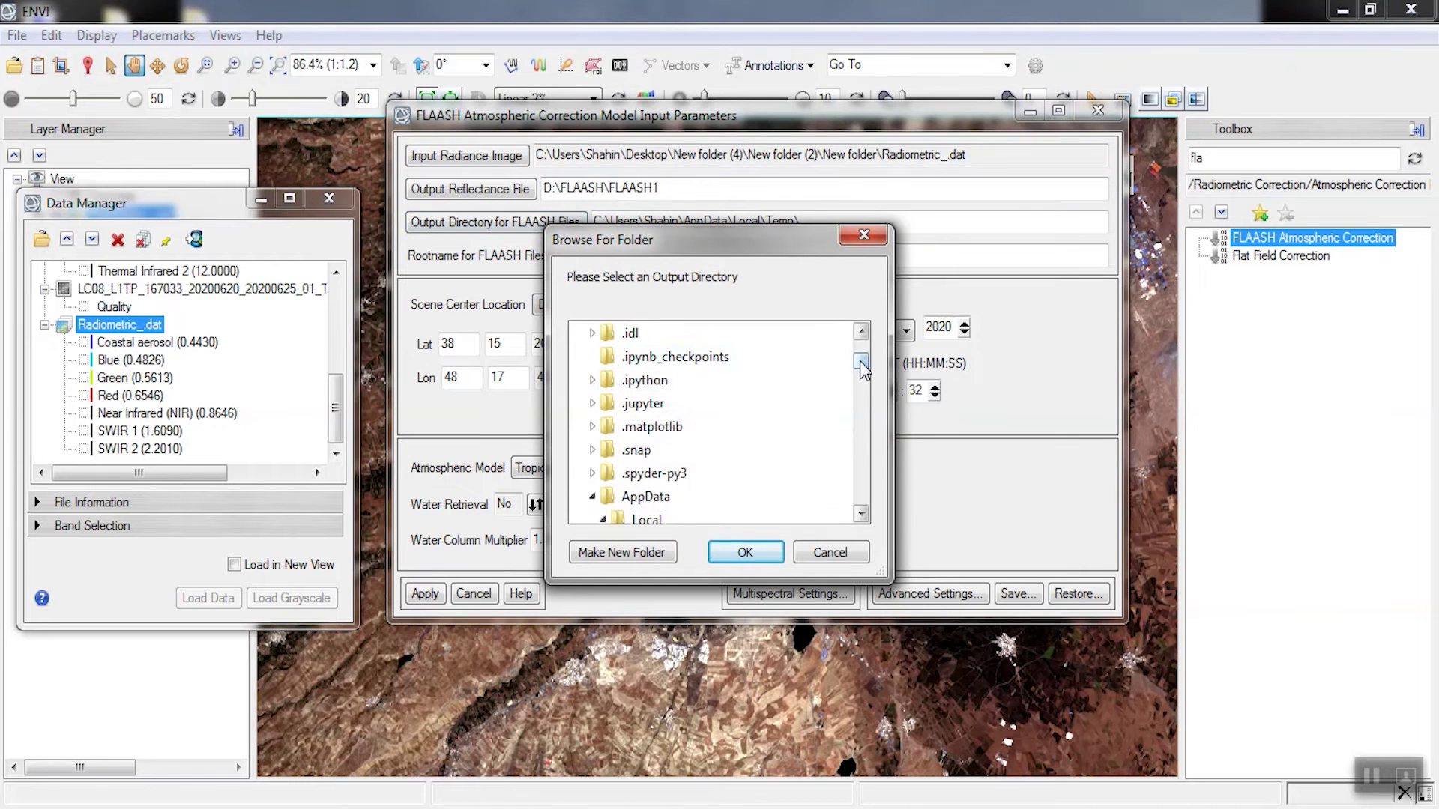
drag(861, 360, 861, 339)
click(582, 379)
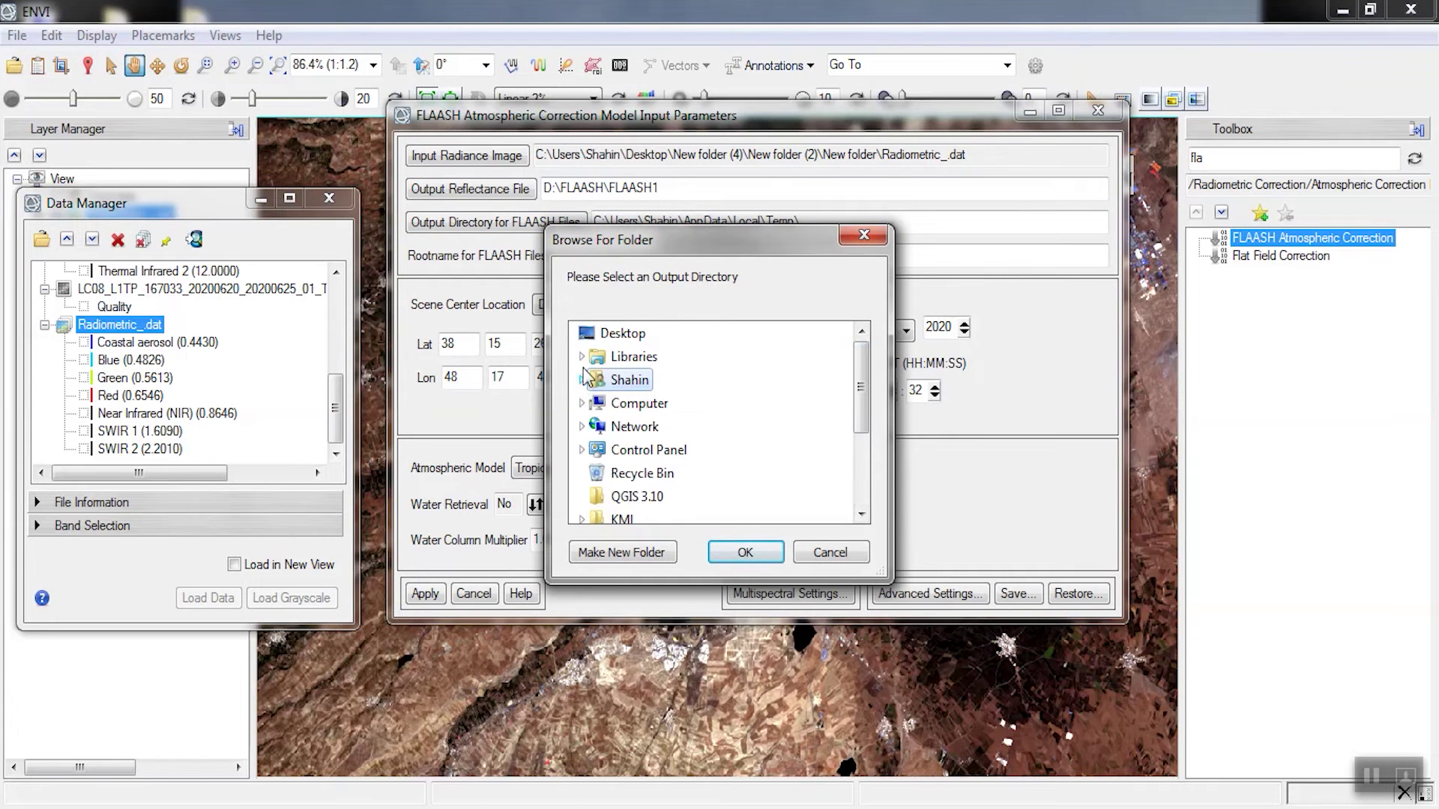
click(582, 403)
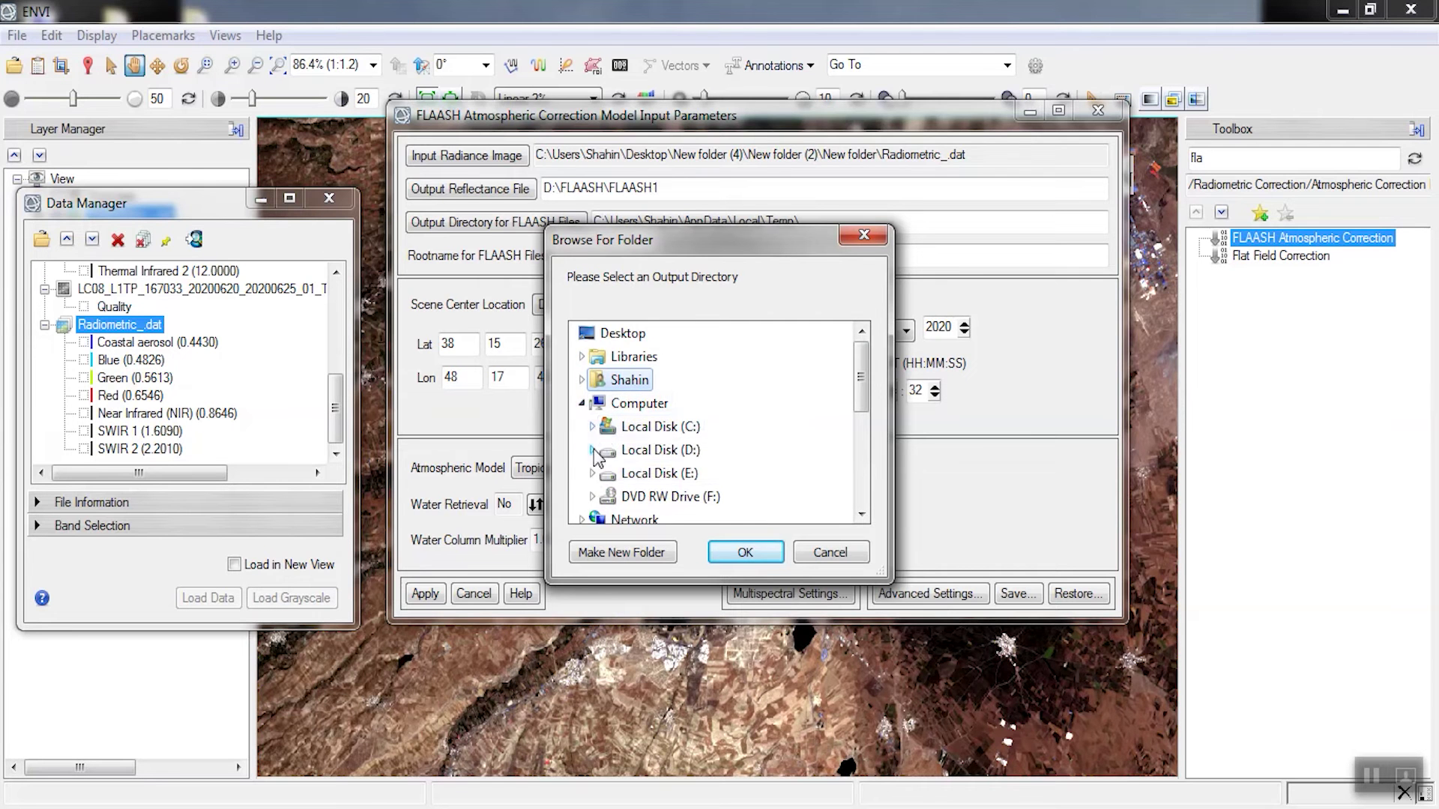
click(594, 449)
scroll(672, 435, down, 3)
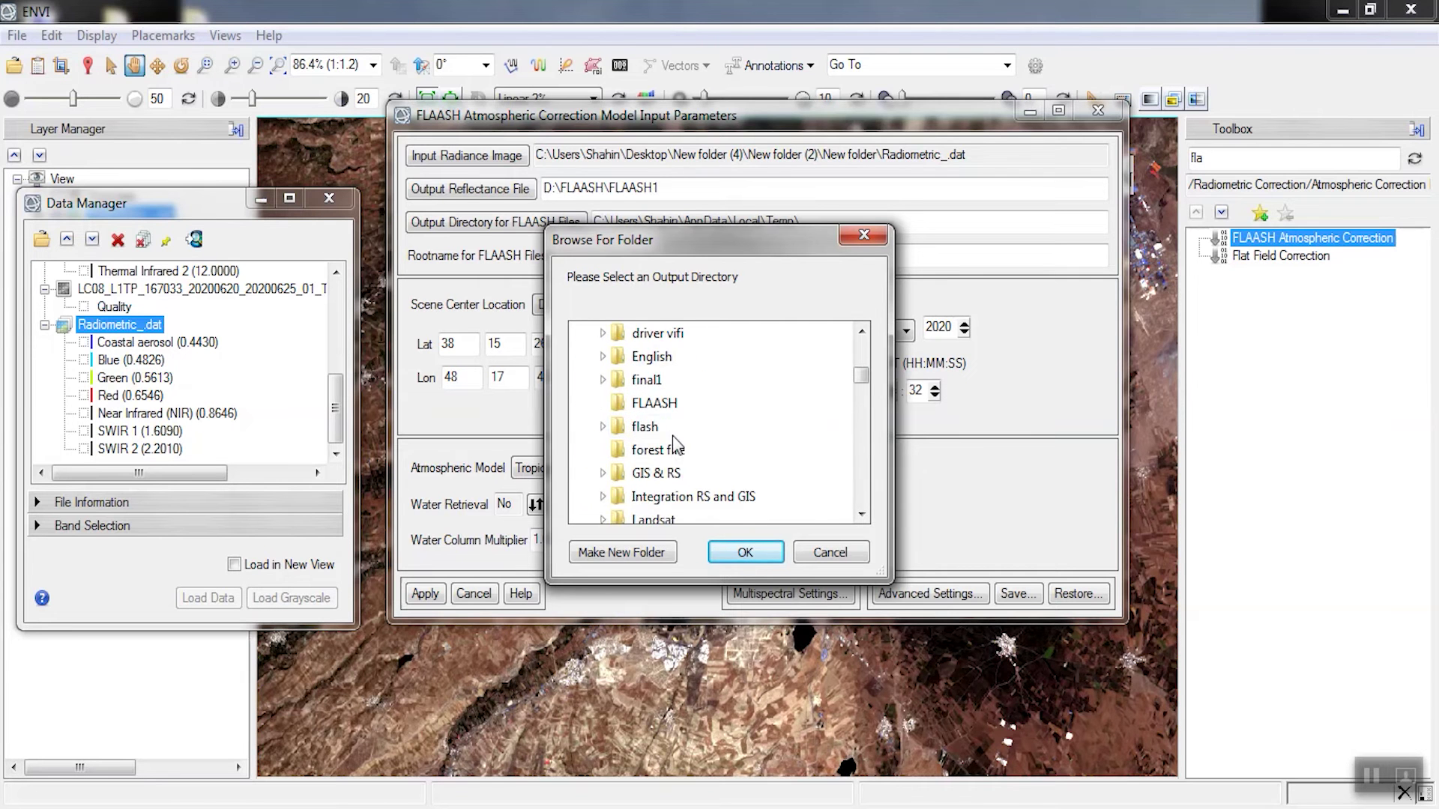
click(631, 408)
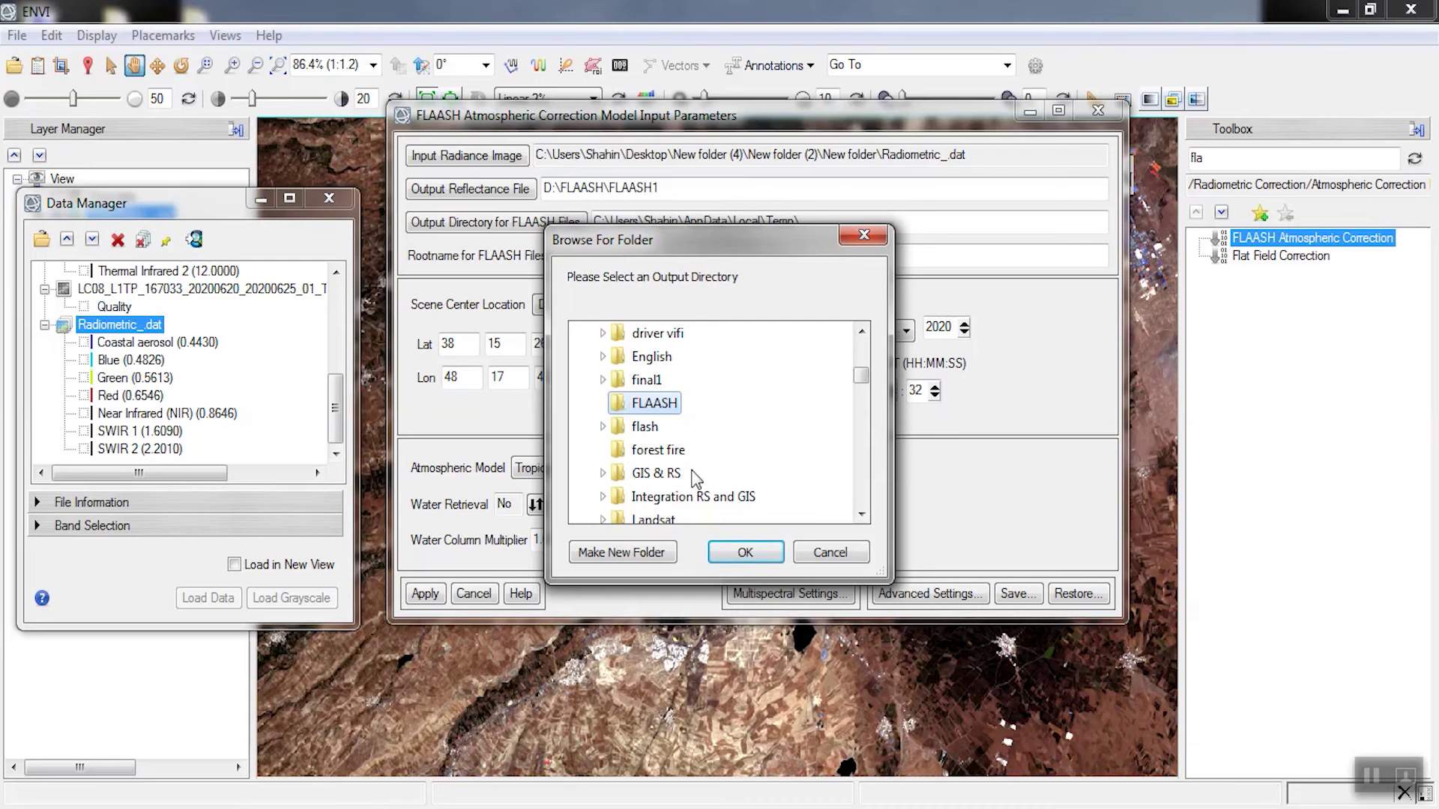
click(741, 556)
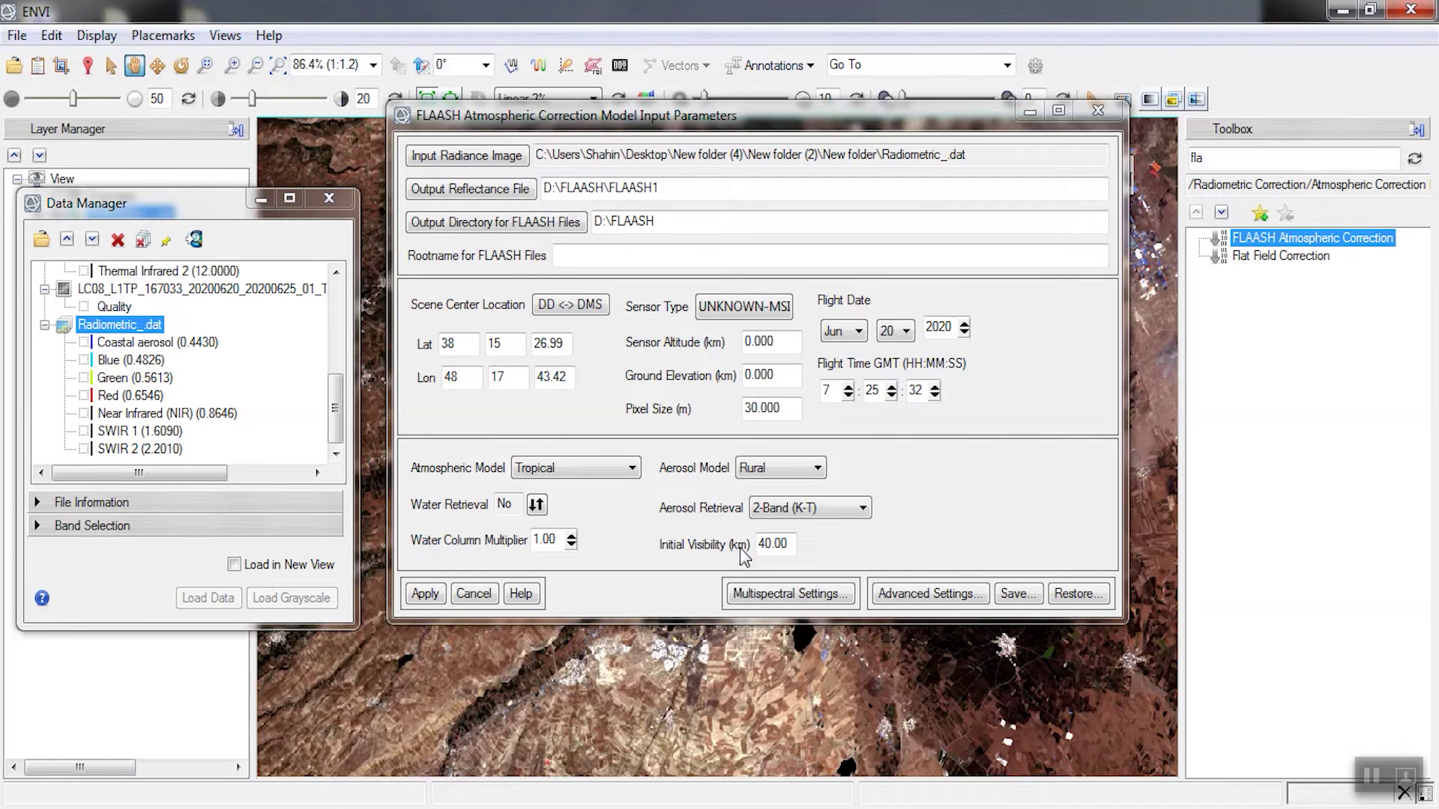
Step: Enter FLA_LC_ as the rootname for FLAASH files and choose the multispectral Landsat-8 OLI sensor type
click(605, 257)
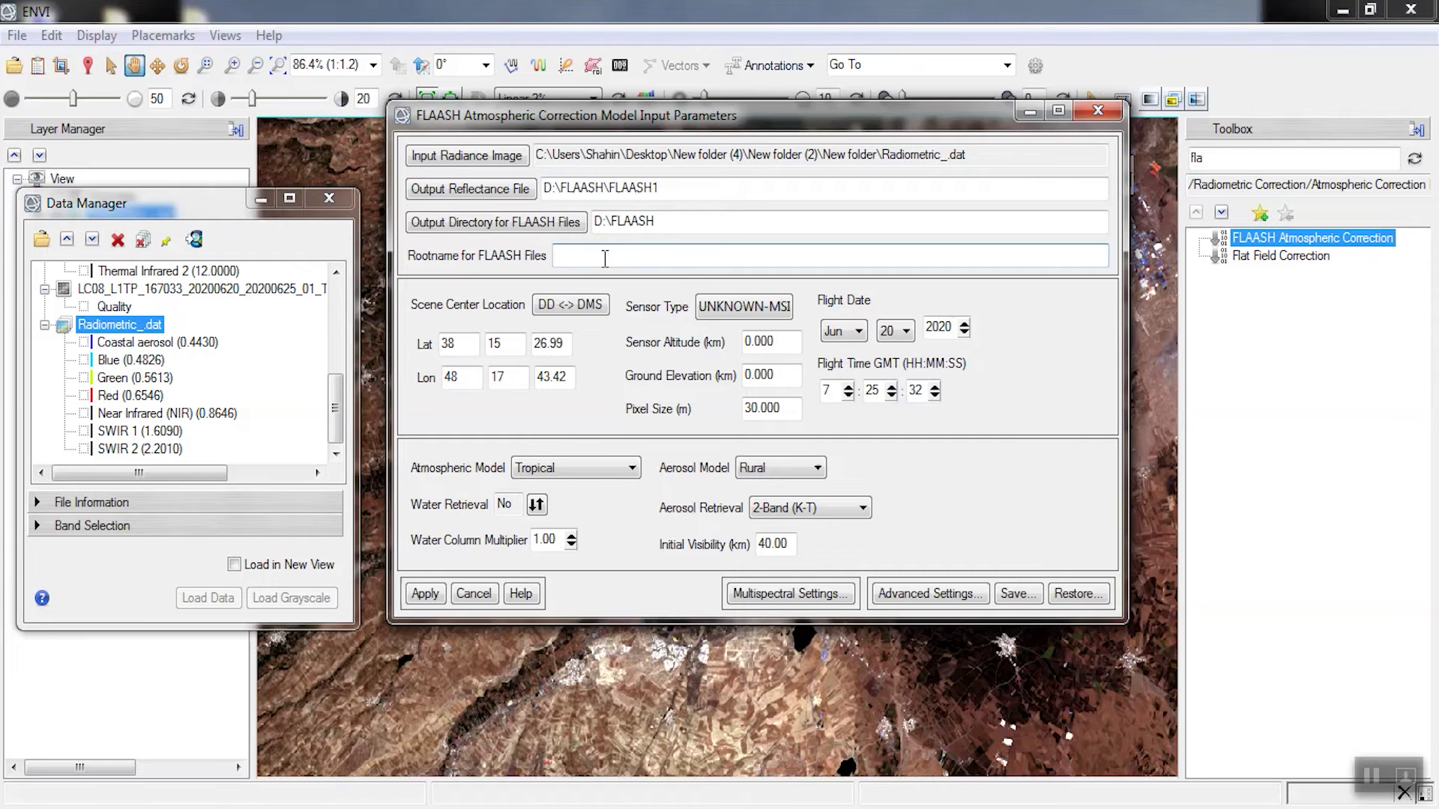
text(FLA_LC)
click(714, 310)
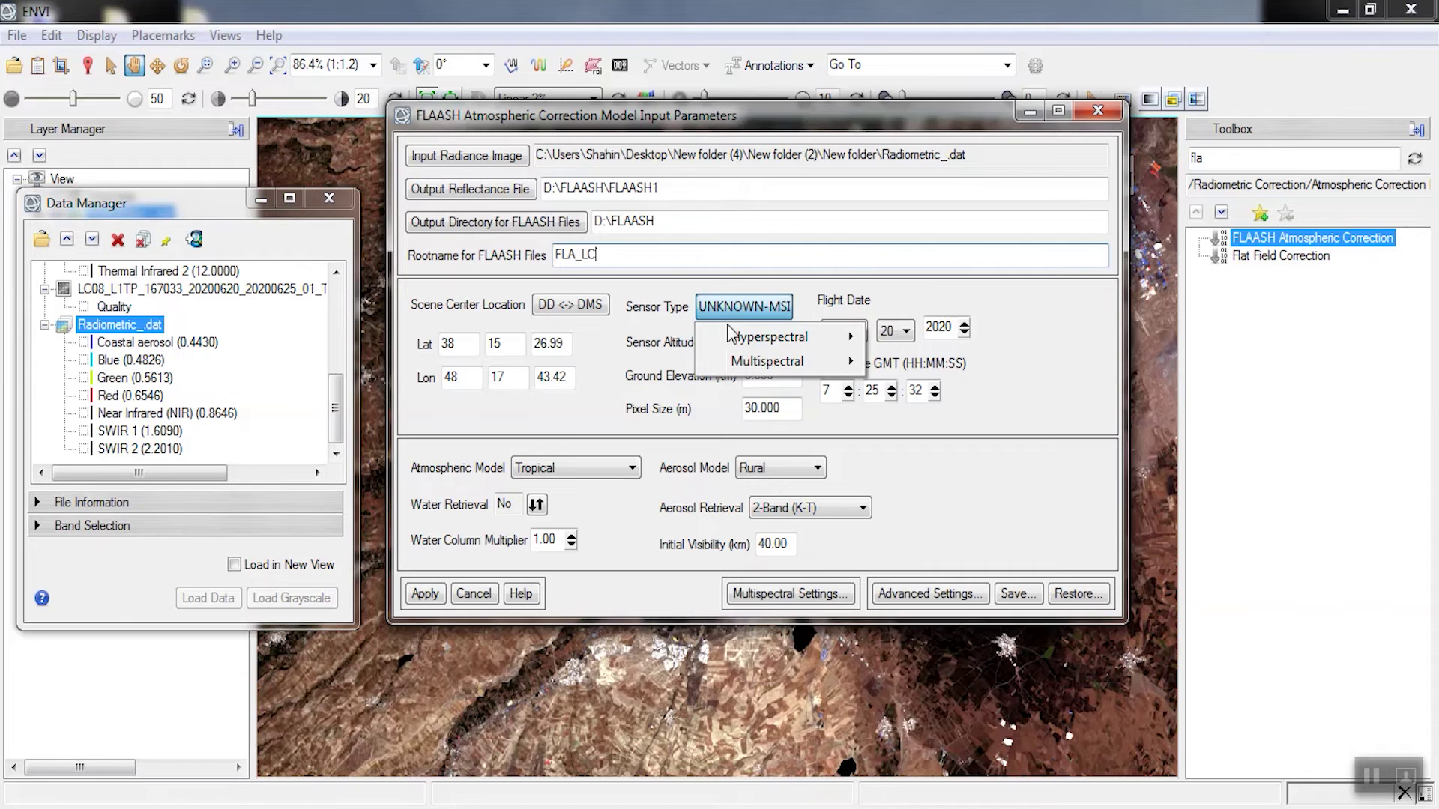
mouse_move(765, 365)
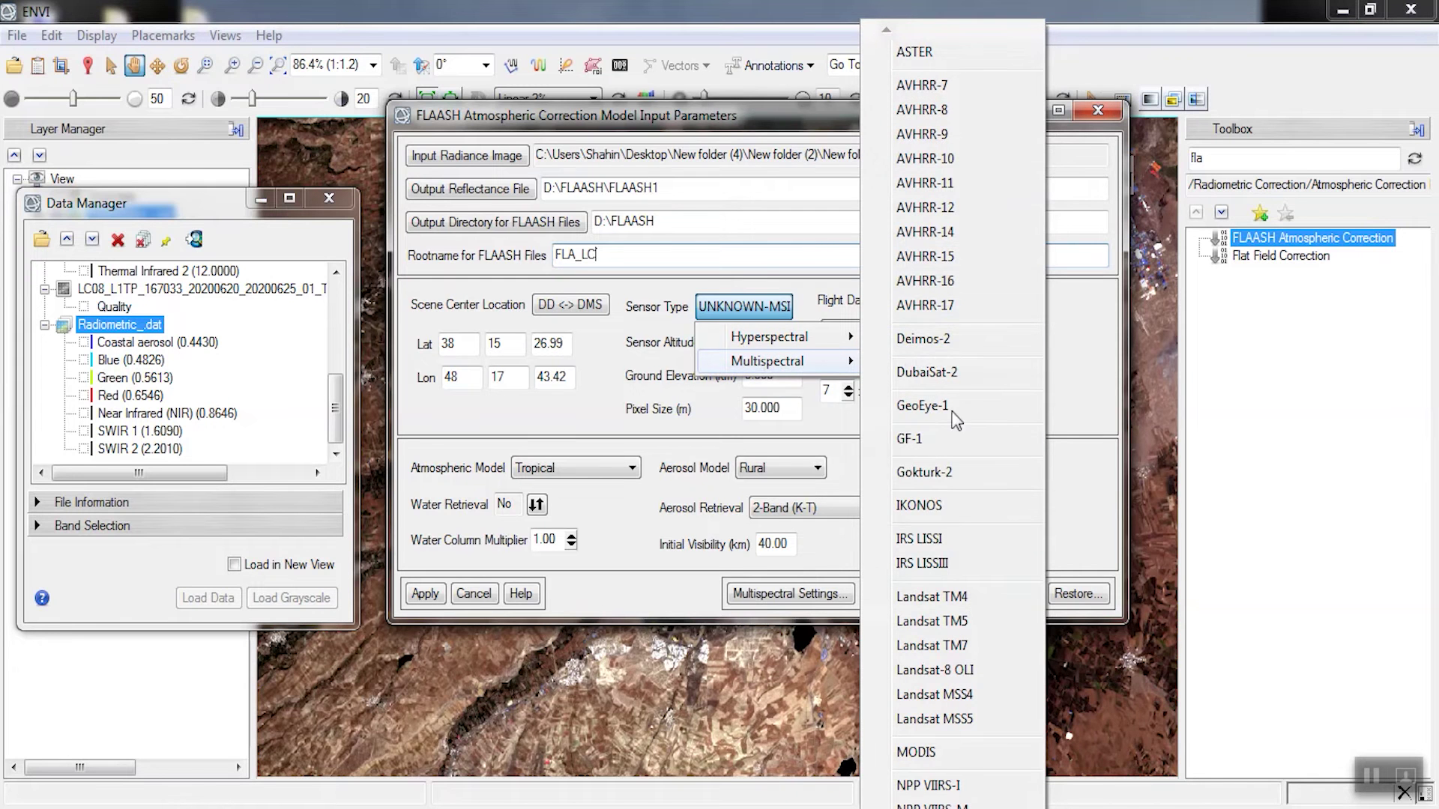
click(966, 672)
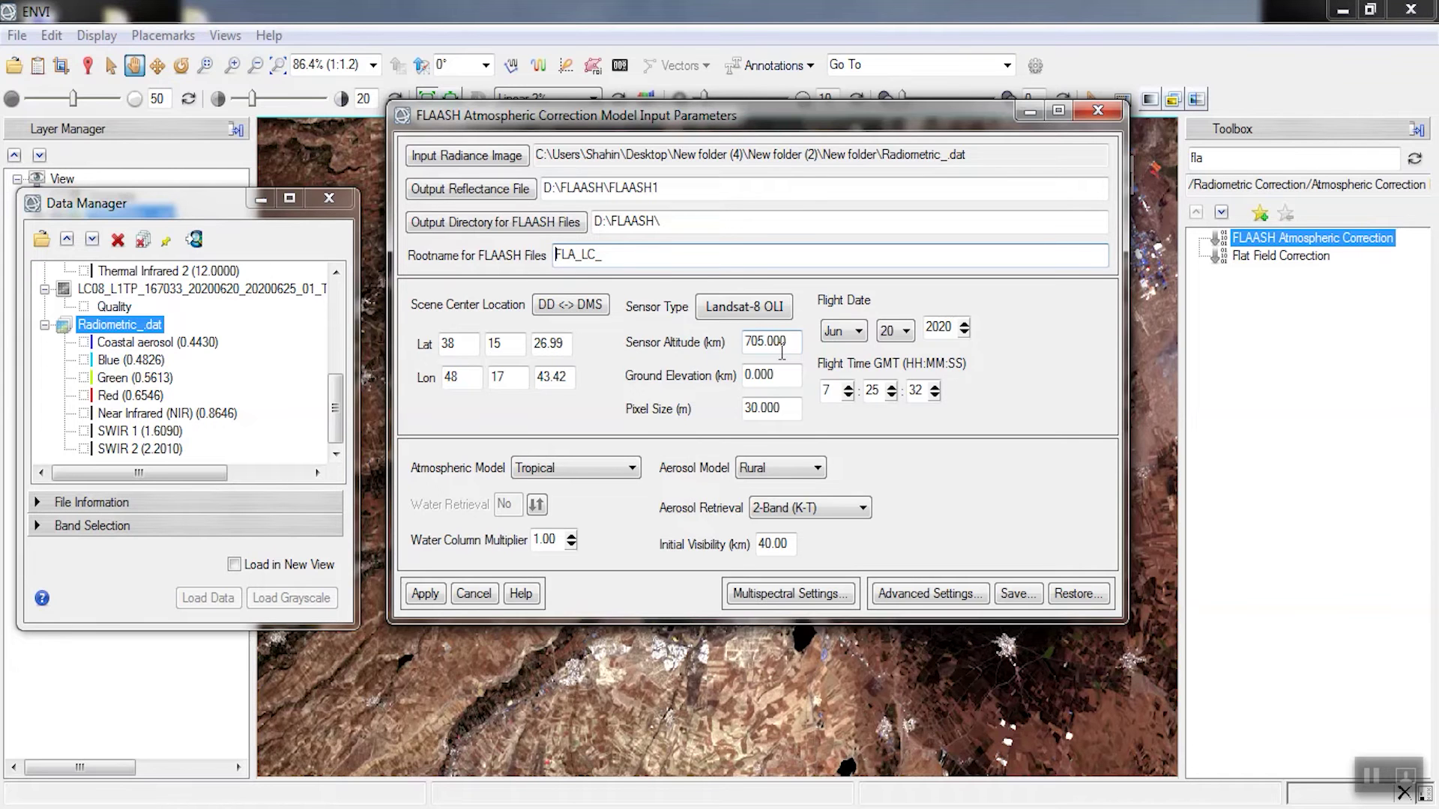
Step: Set the ground elevation to 1.8 km
click(781, 381)
double_click(781, 381)
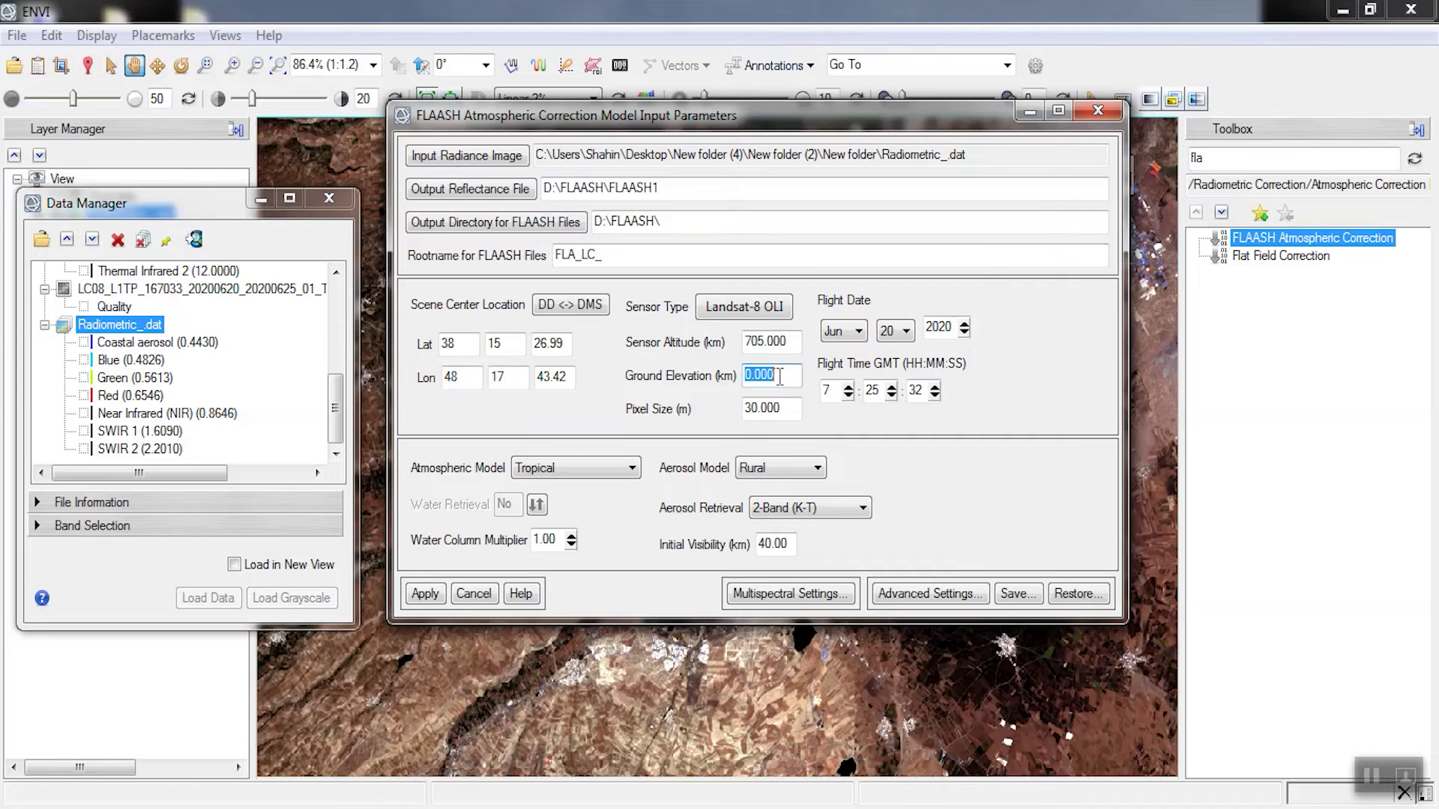
text(1.8)
Step: Open the scene's MTL metadata text file from D:\Landsat in WordPad and close the Explorer window
key(super+e)
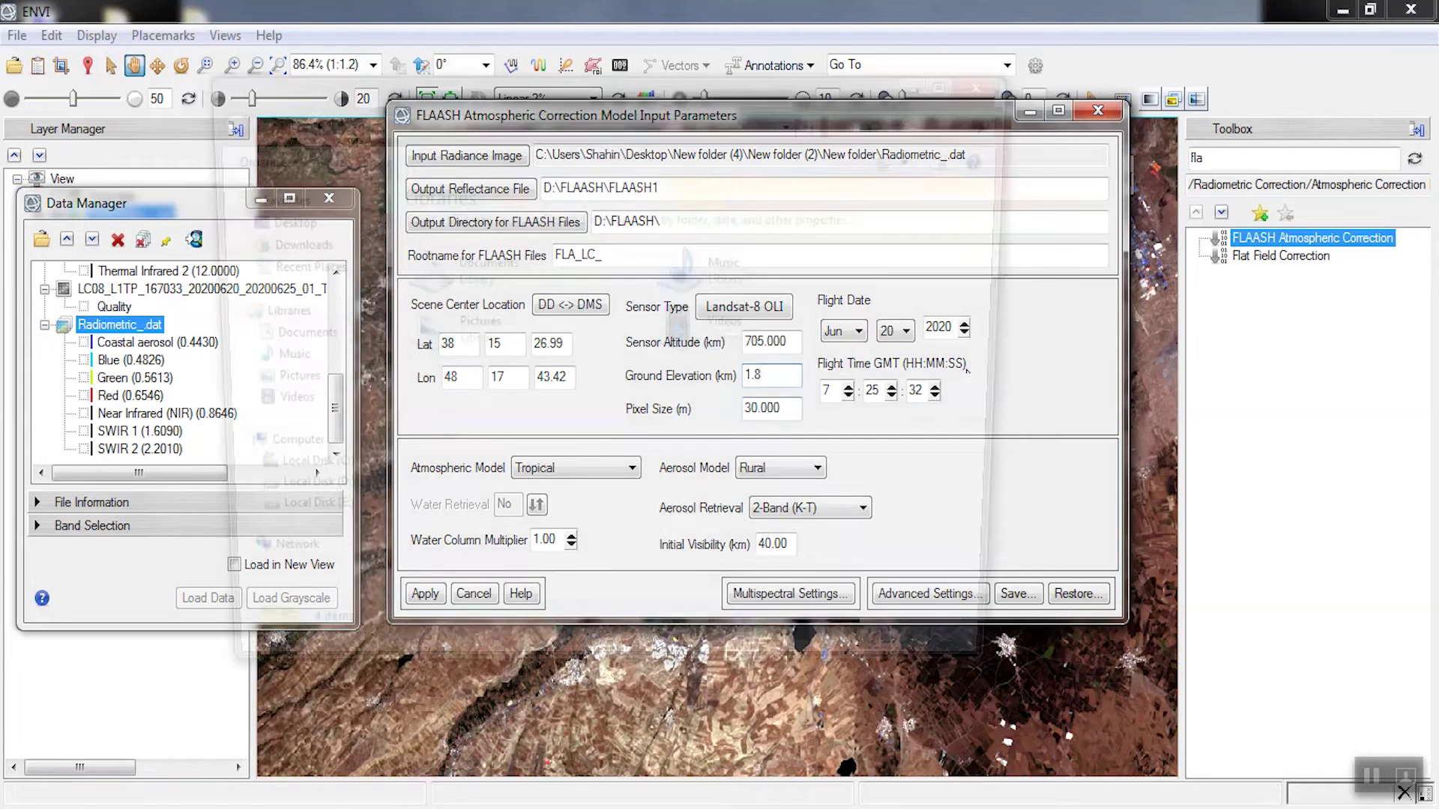
click(271, 500)
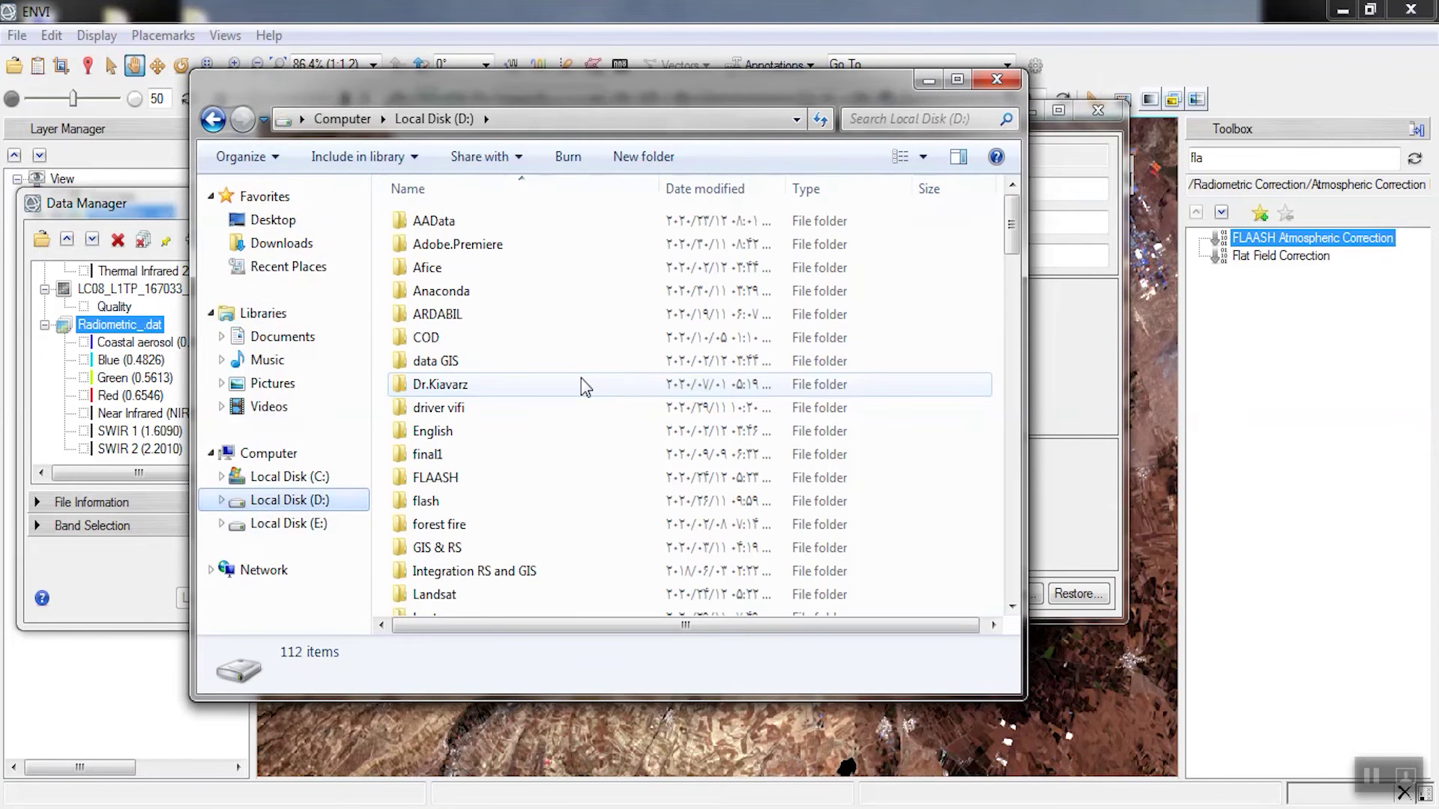
click(583, 384)
double_click(466, 595)
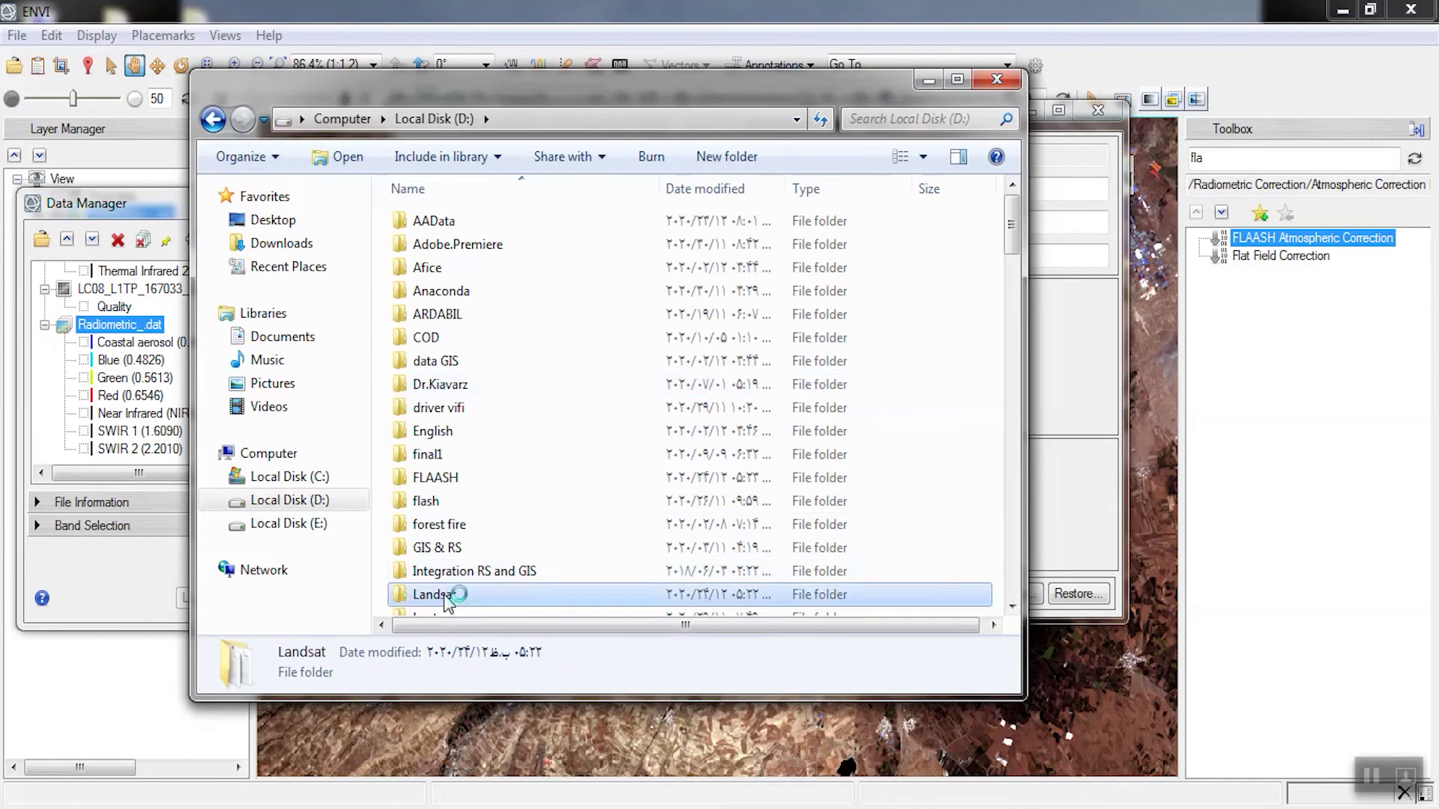
scroll(587, 452, down, 5)
click(690, 530)
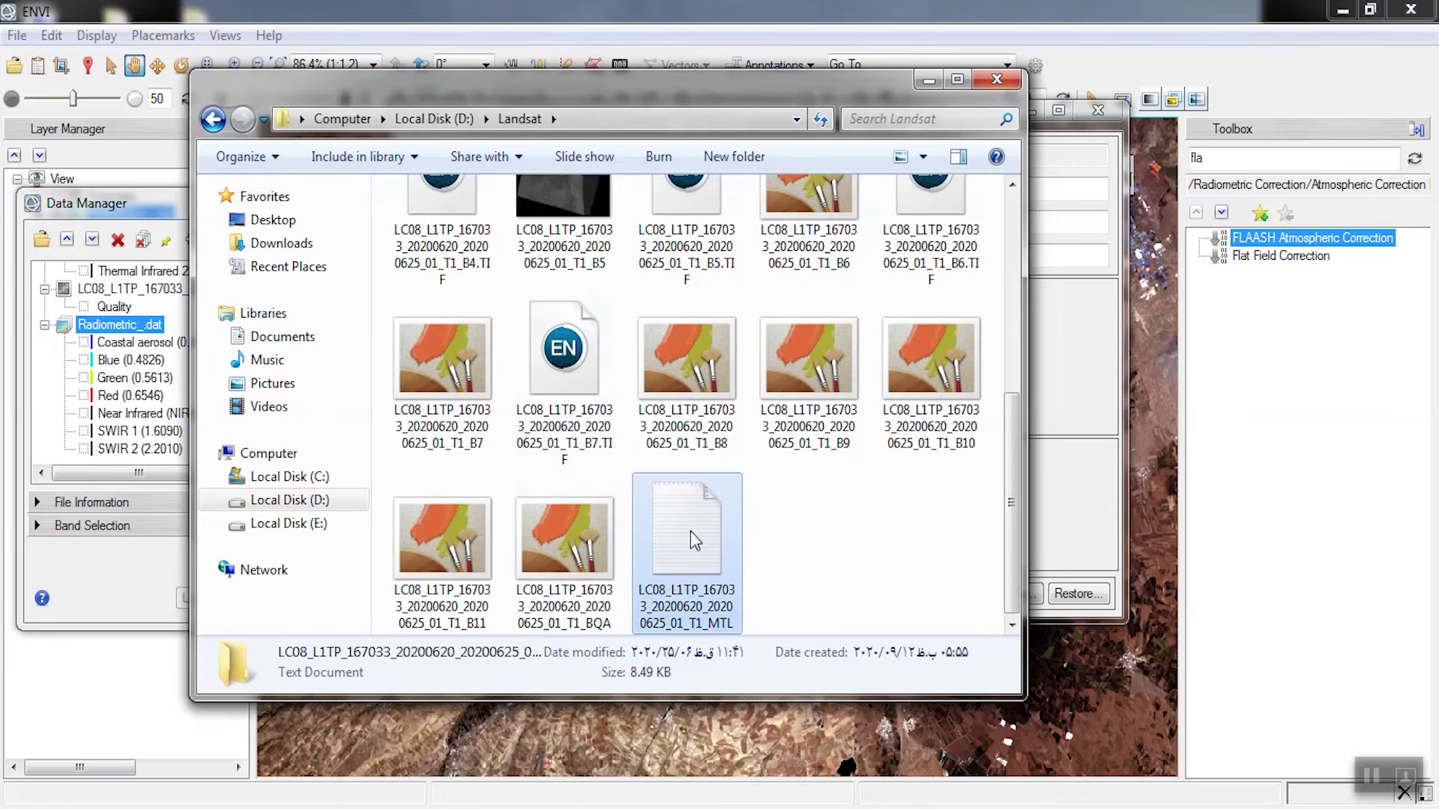
right_click(690, 530)
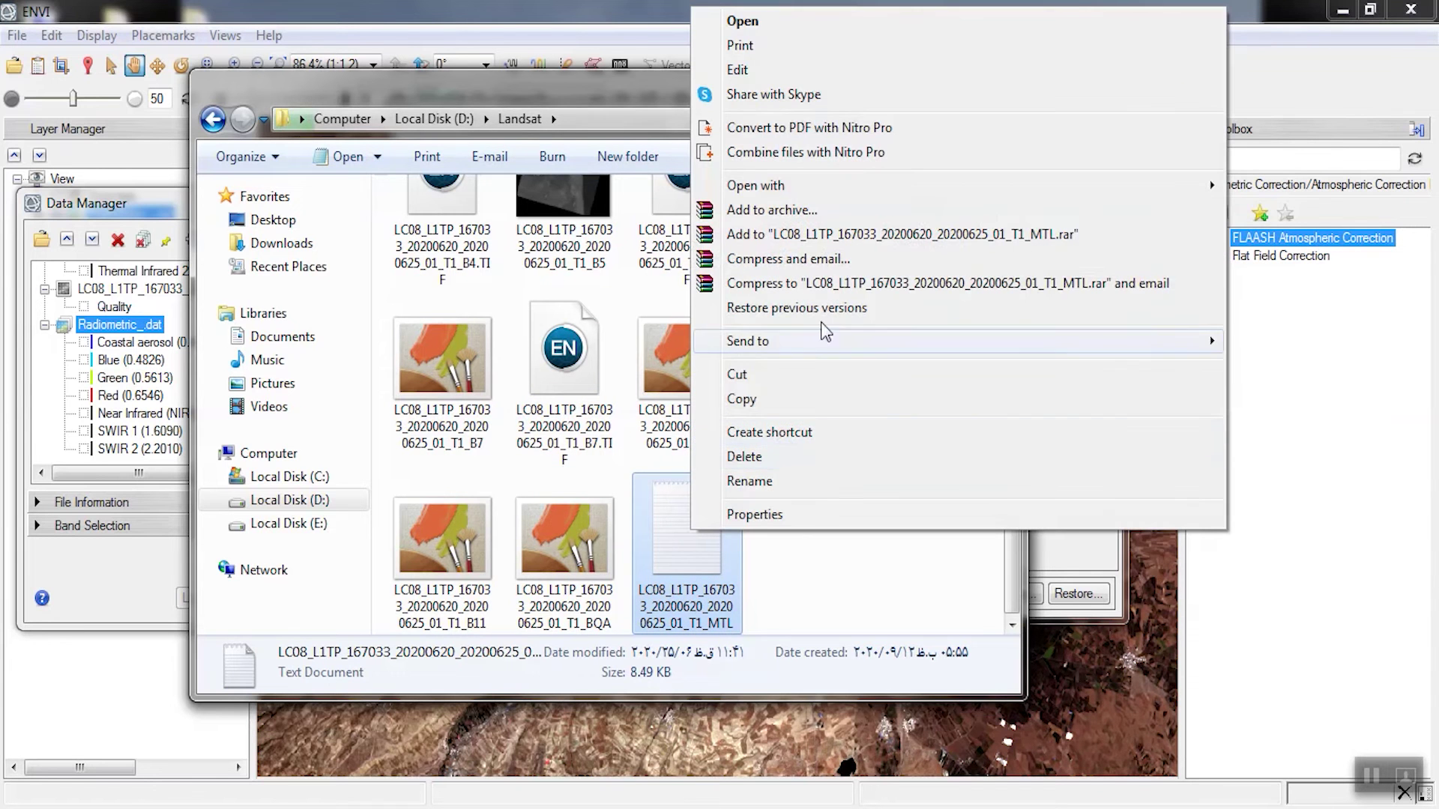
mouse_move(788, 197)
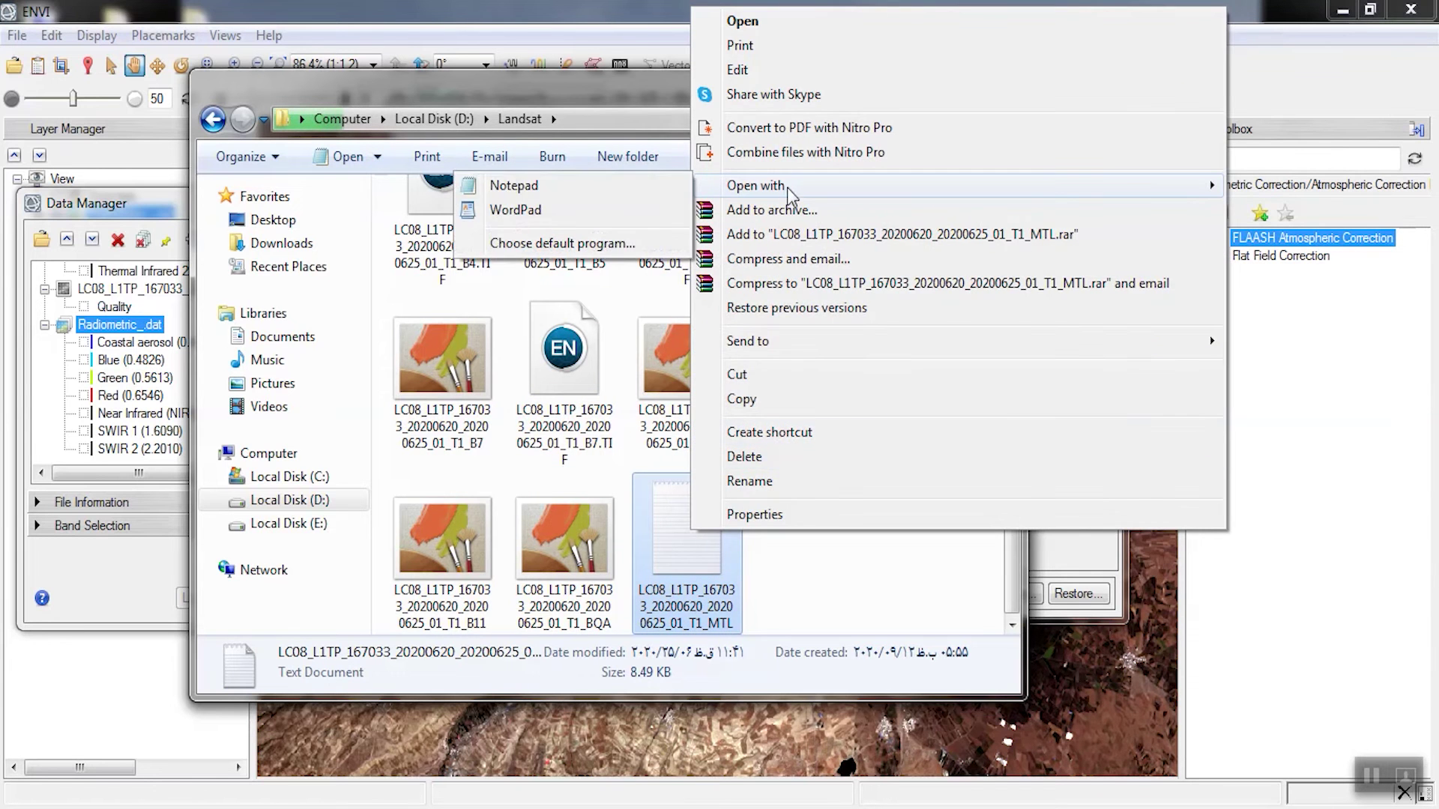
click(573, 209)
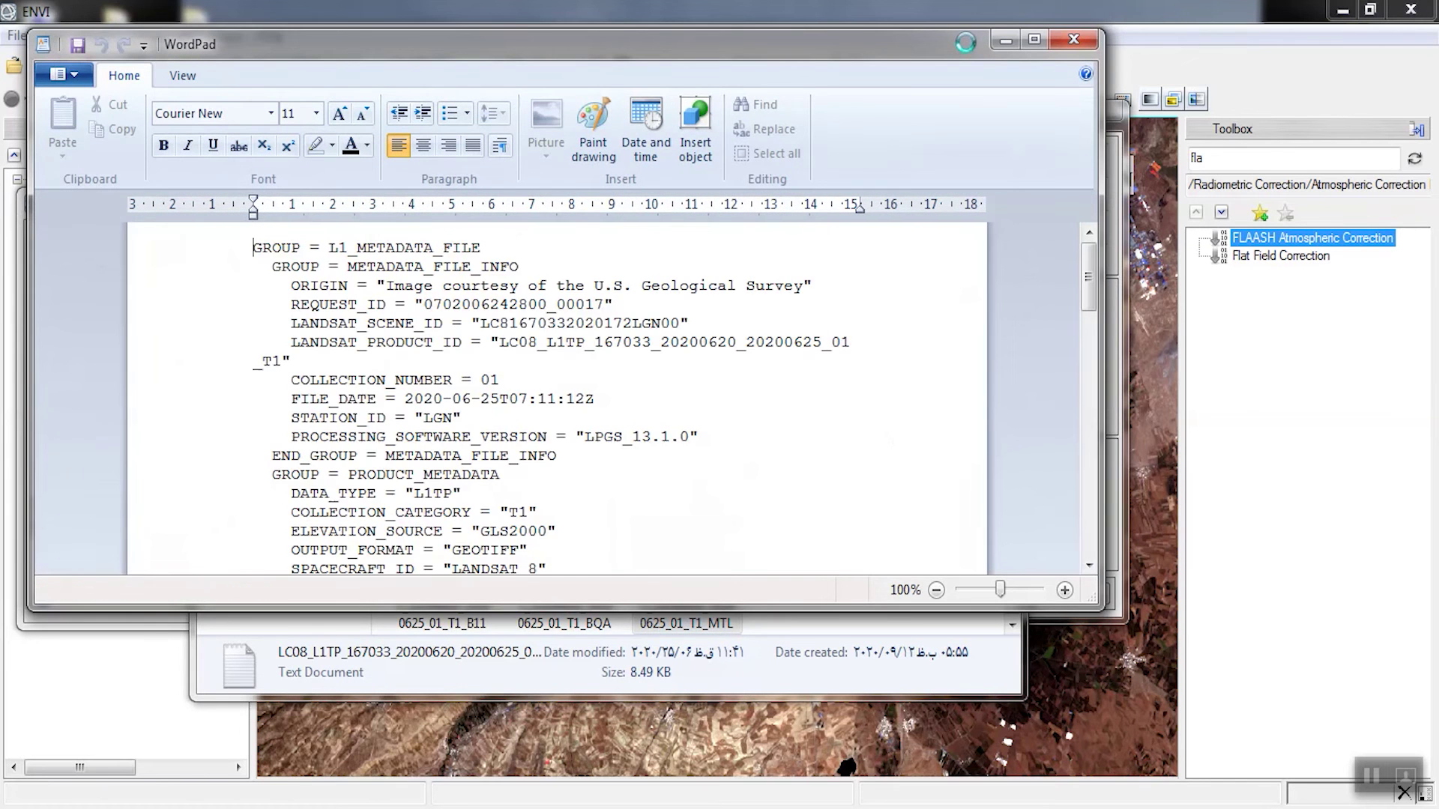
drag(964, 41, 920, 112)
click(997, 78)
Step: Find the acquisition date and scene center time in the MTL metadata, then return to the FLAASH parameters
scroll(810, 450, down, 2)
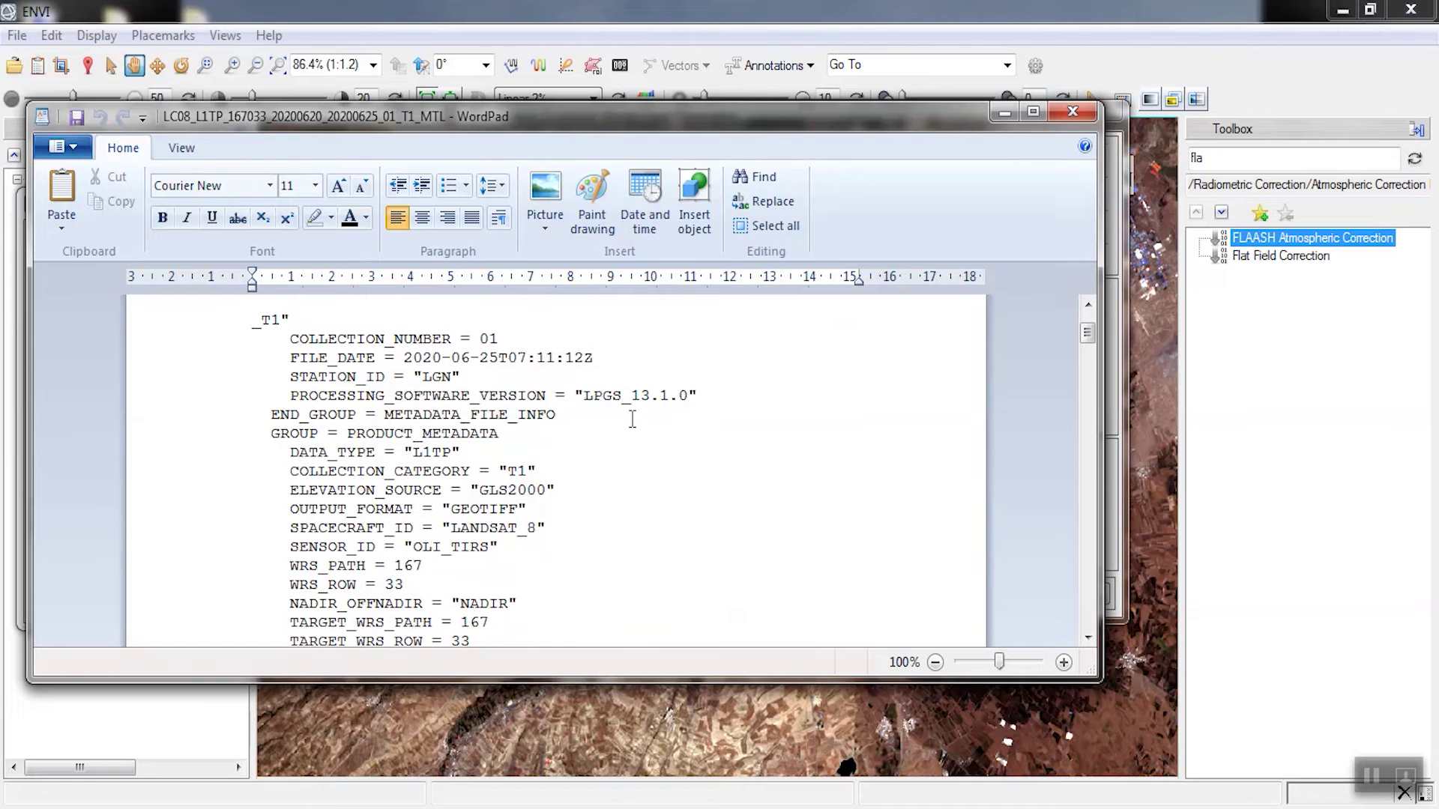
scroll(631, 419, down, 1)
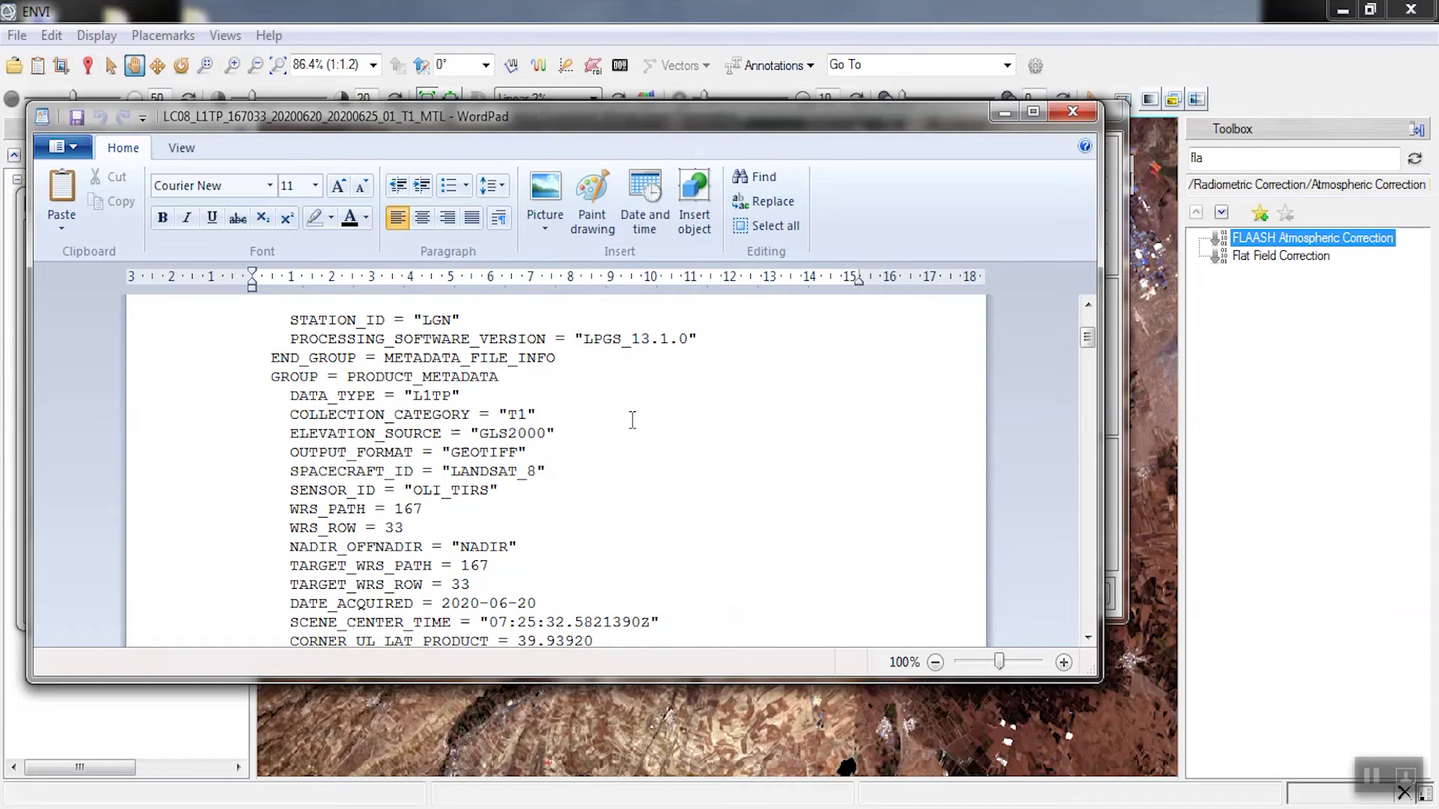
scroll(632, 419, down, 1)
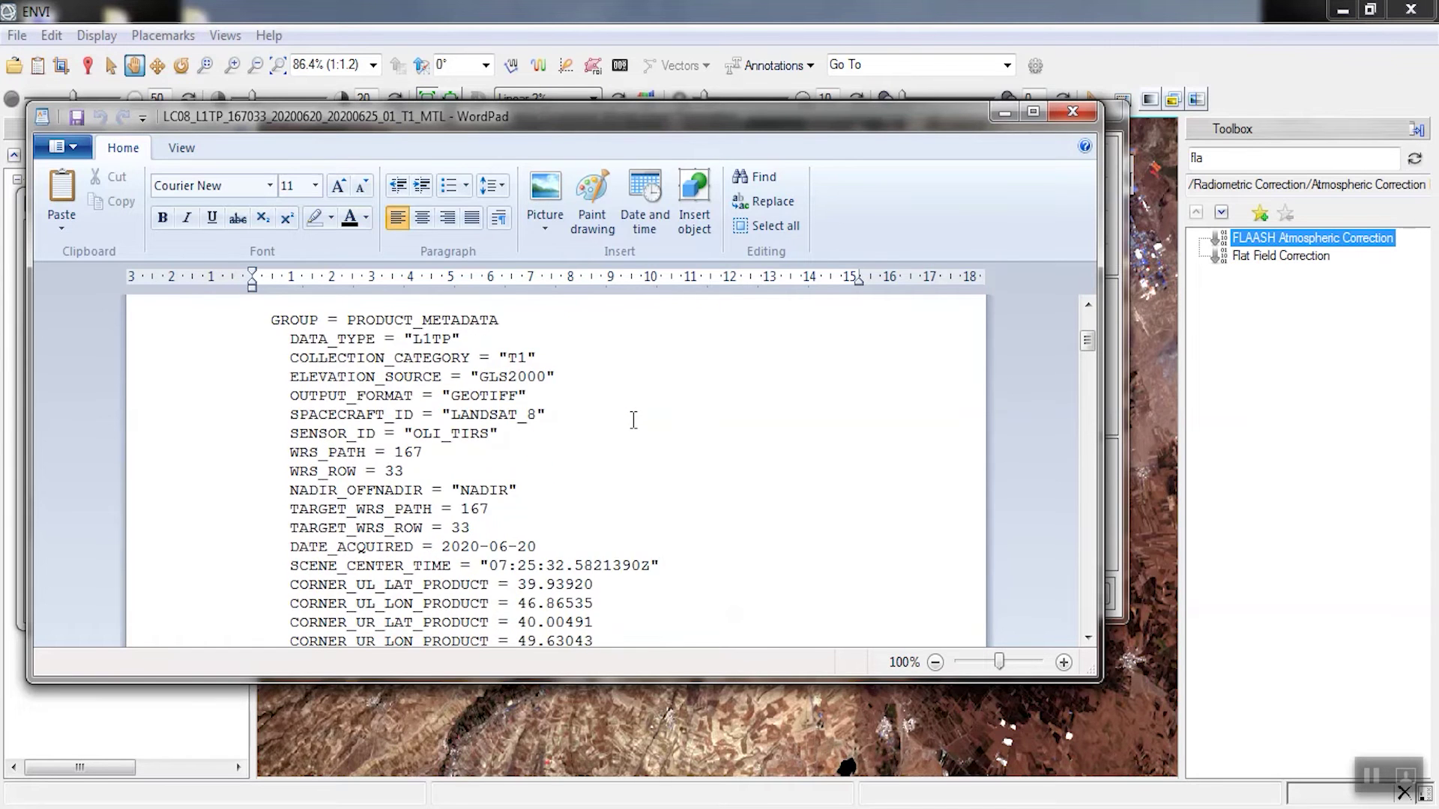
scroll(631, 419, down, 1)
drag(291, 491, 649, 510)
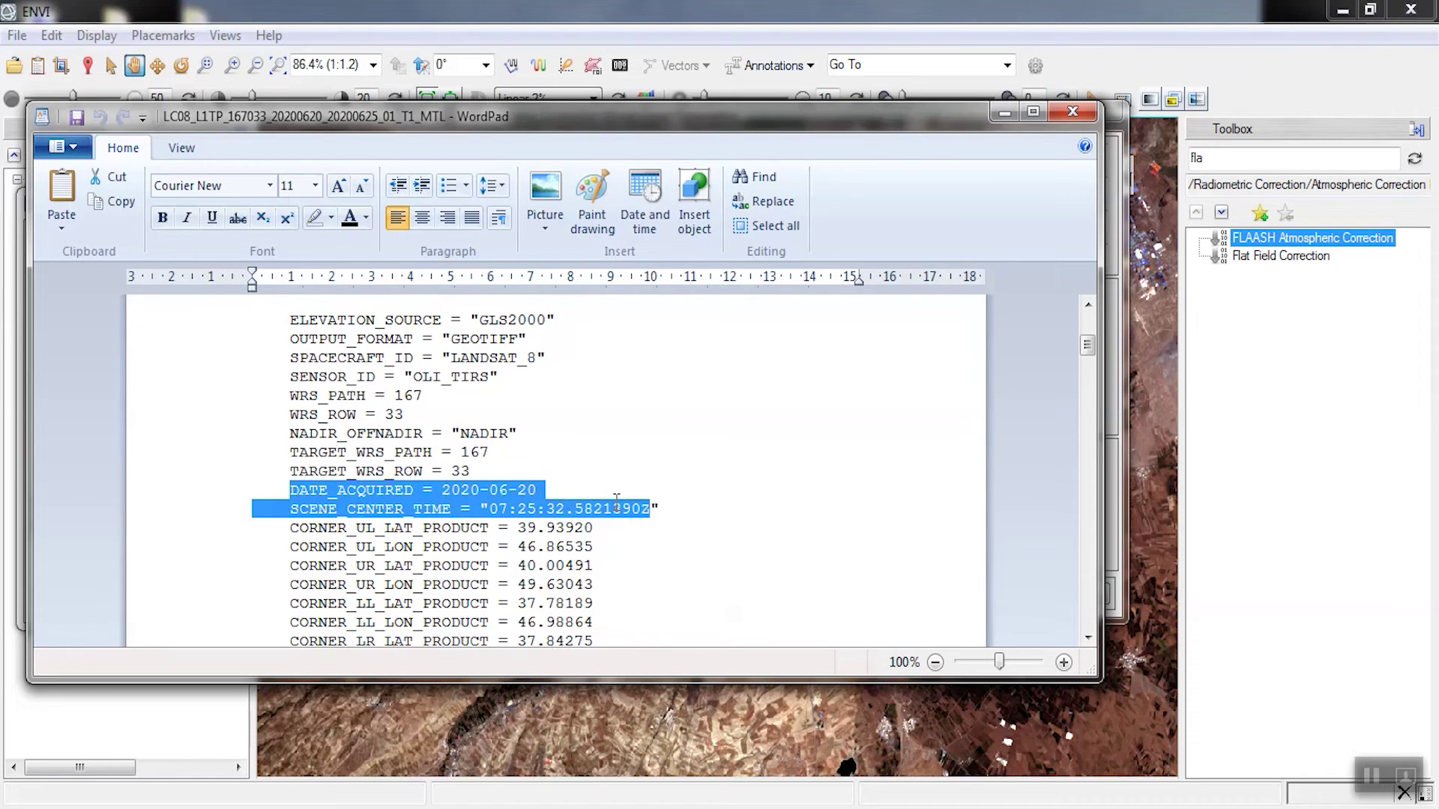
click(479, 500)
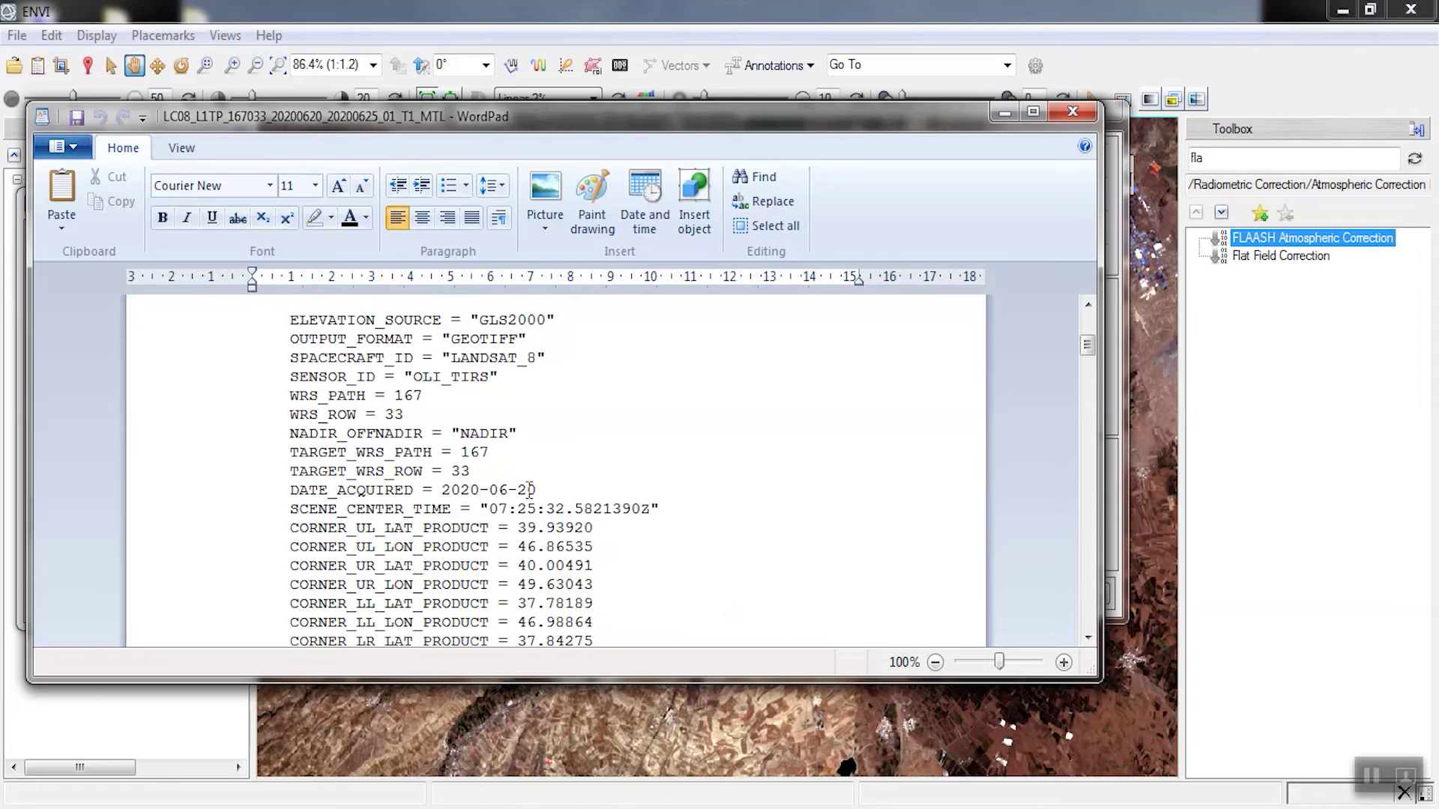
click(1003, 113)
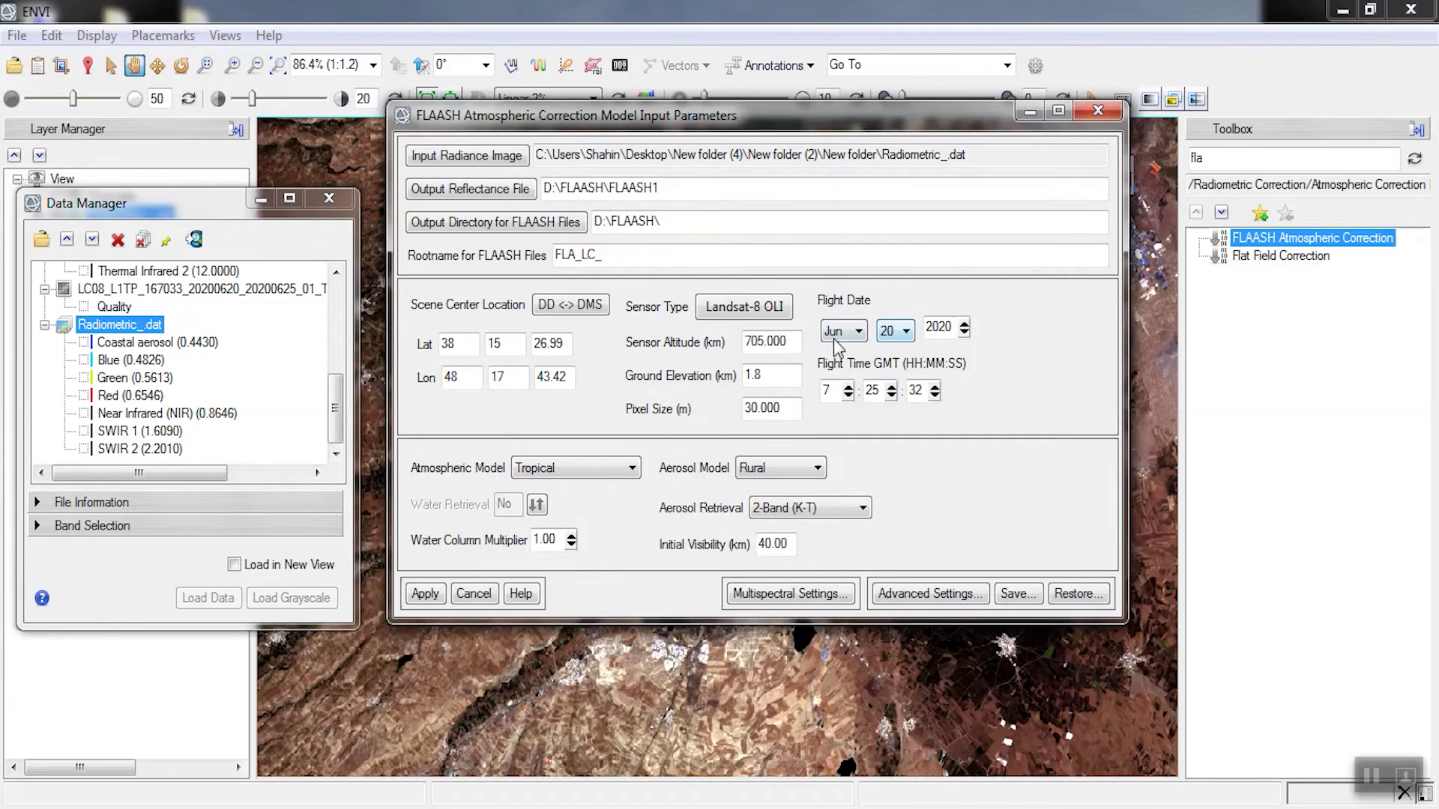
Step: Check the FLAASH flight date's month list, then highlight the hours, minutes and seconds of the scene center time in the MTL file
click(862, 337)
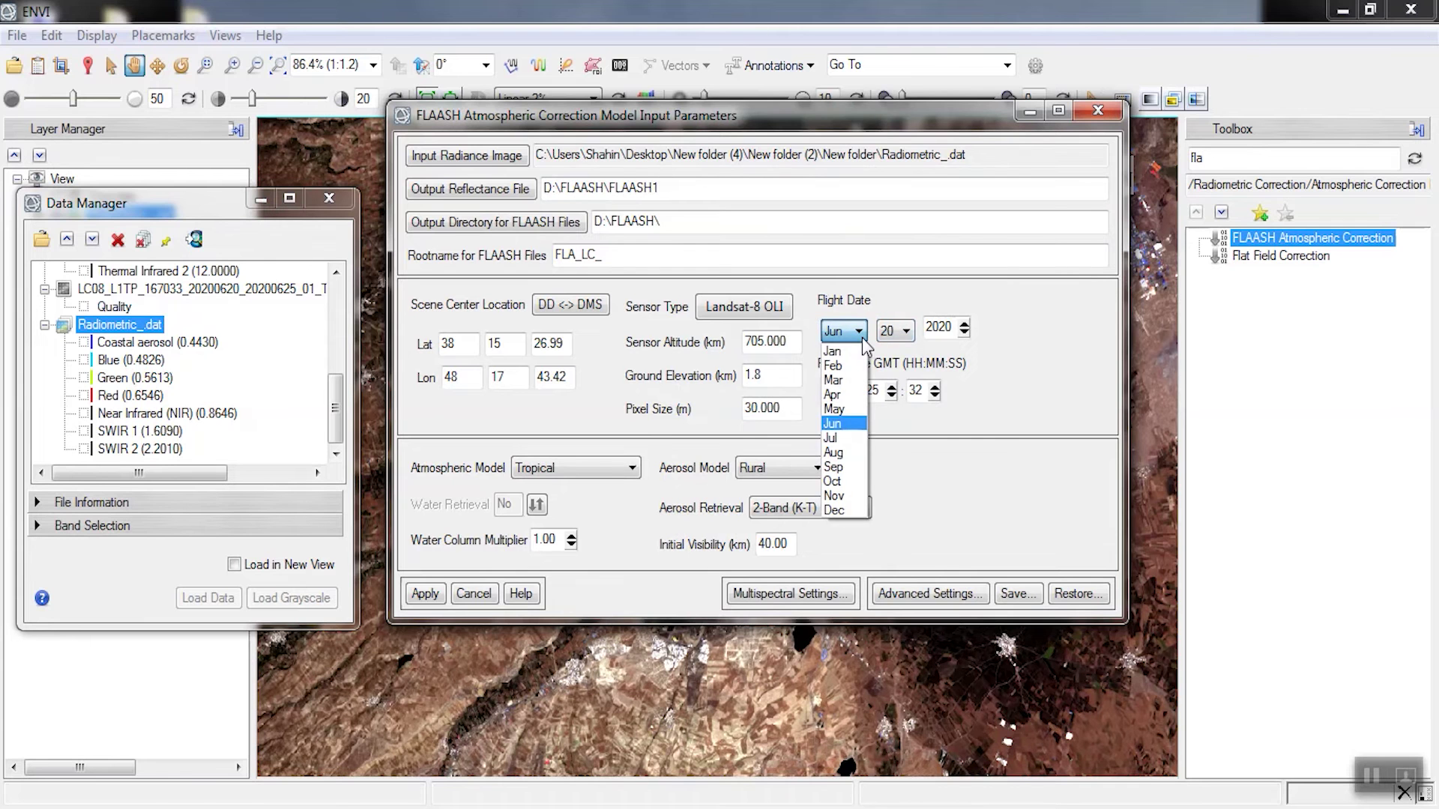
click(862, 337)
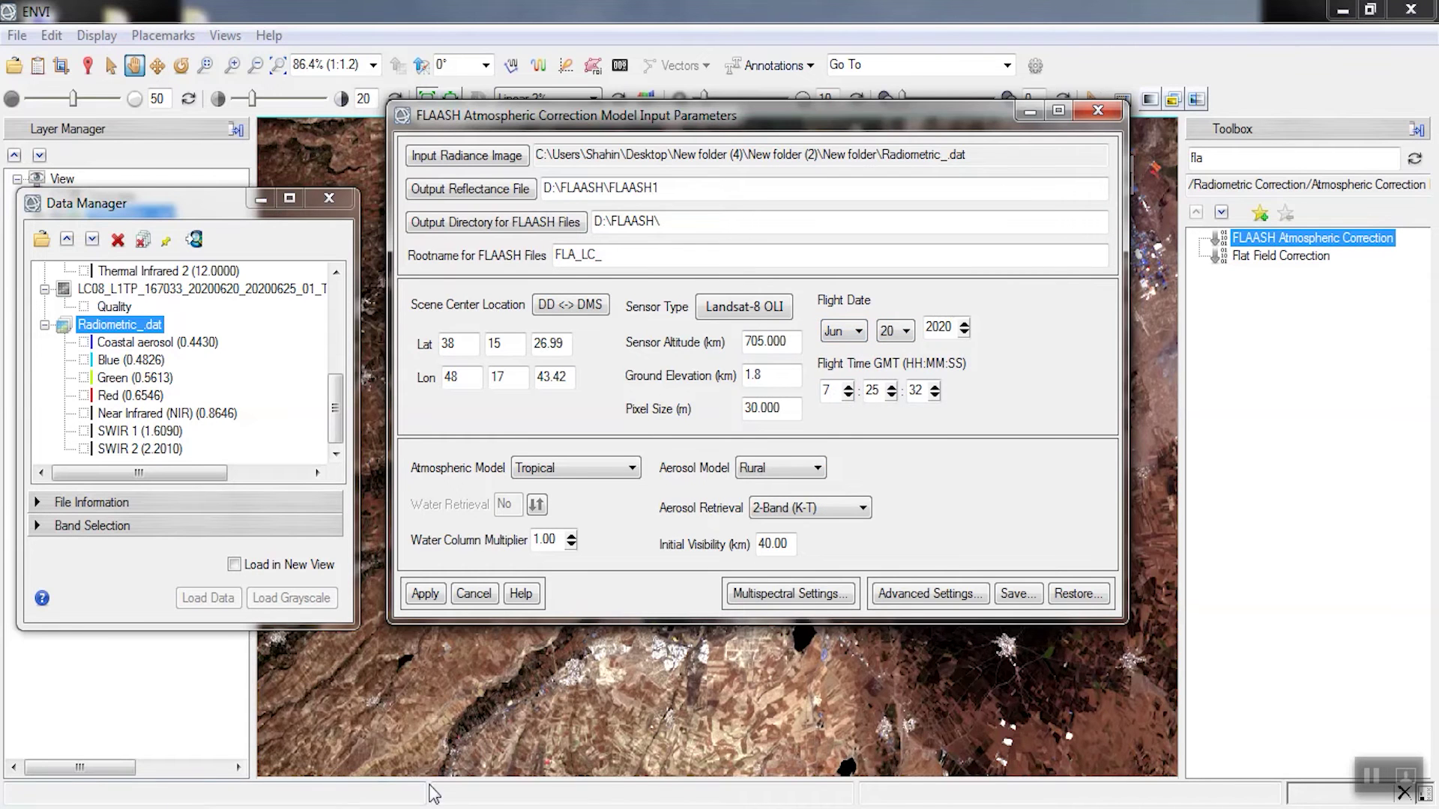
click(1026, 683)
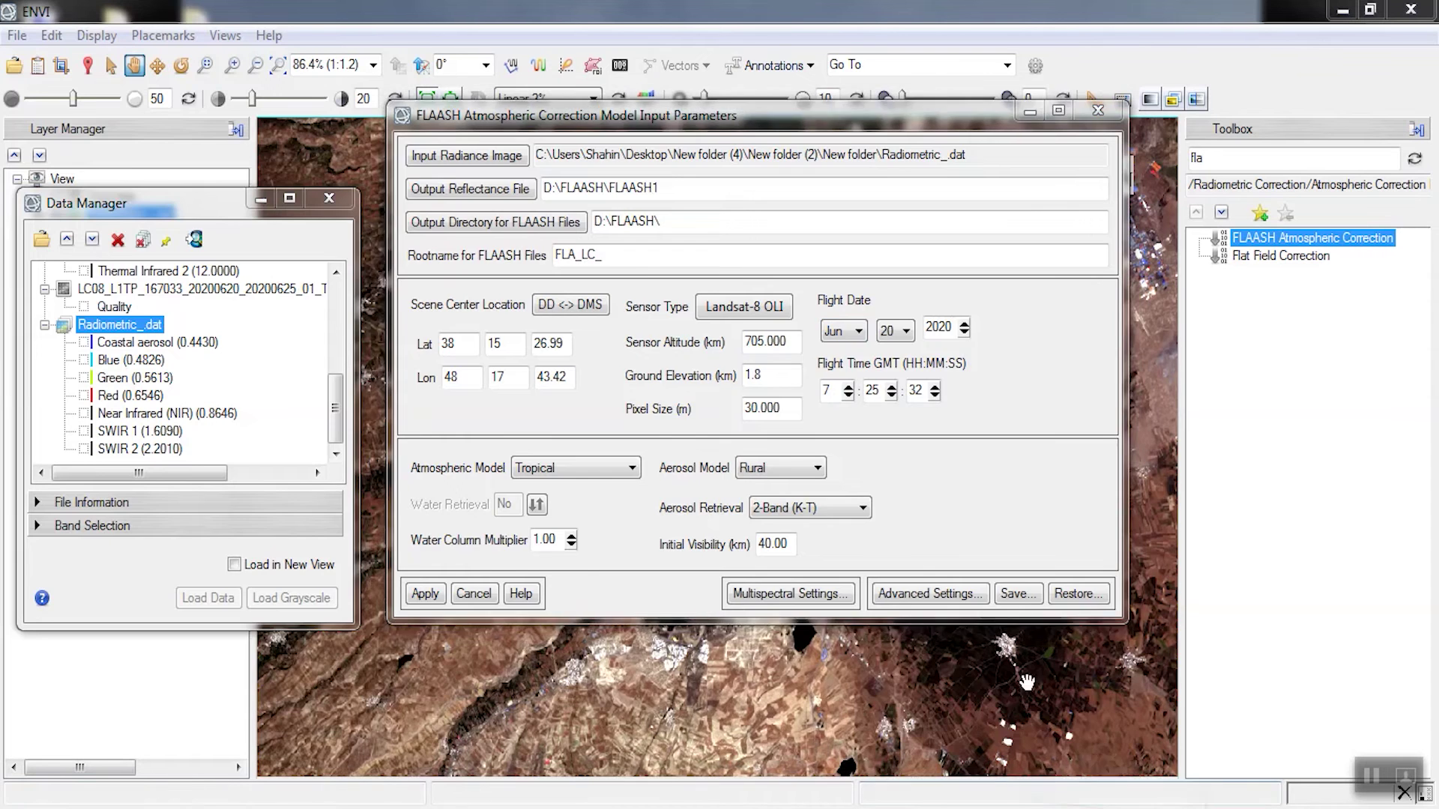
key(alt+Tab)
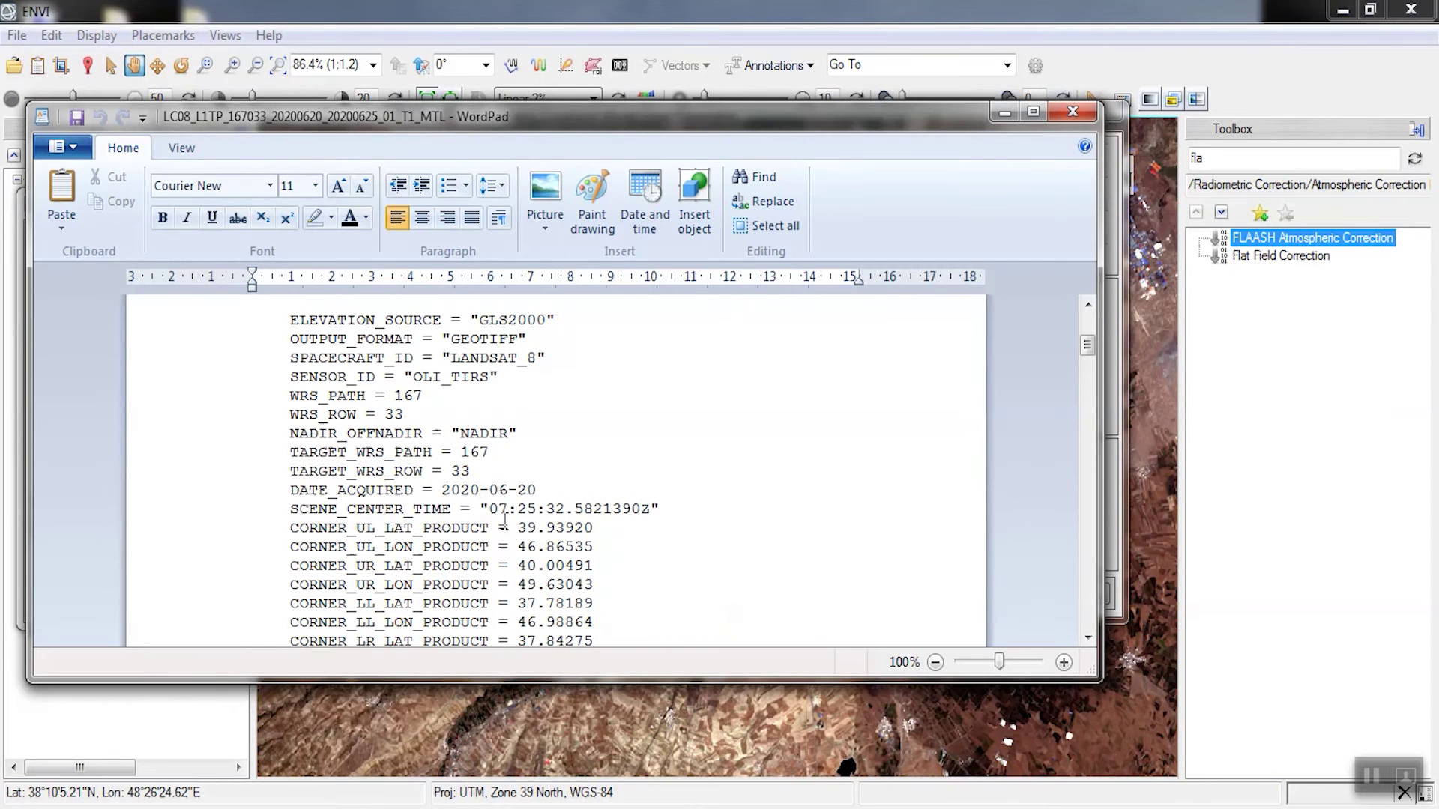
drag(503, 515, 553, 512)
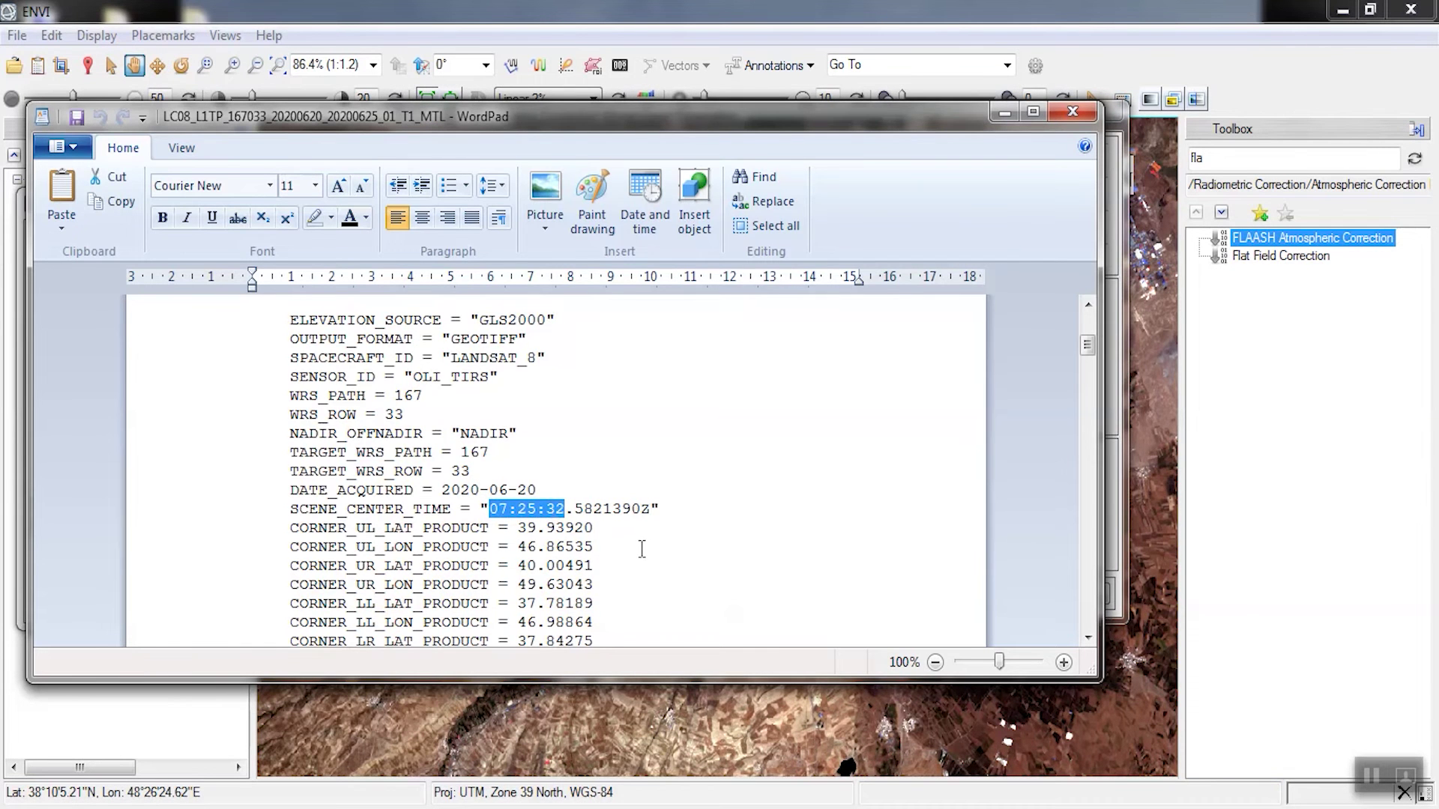
Step: Read the FLAASH help section on atmospheric model options, examining the water vapor and seasonal-latitude tables, and return to the FLAASH parameters
click(1002, 114)
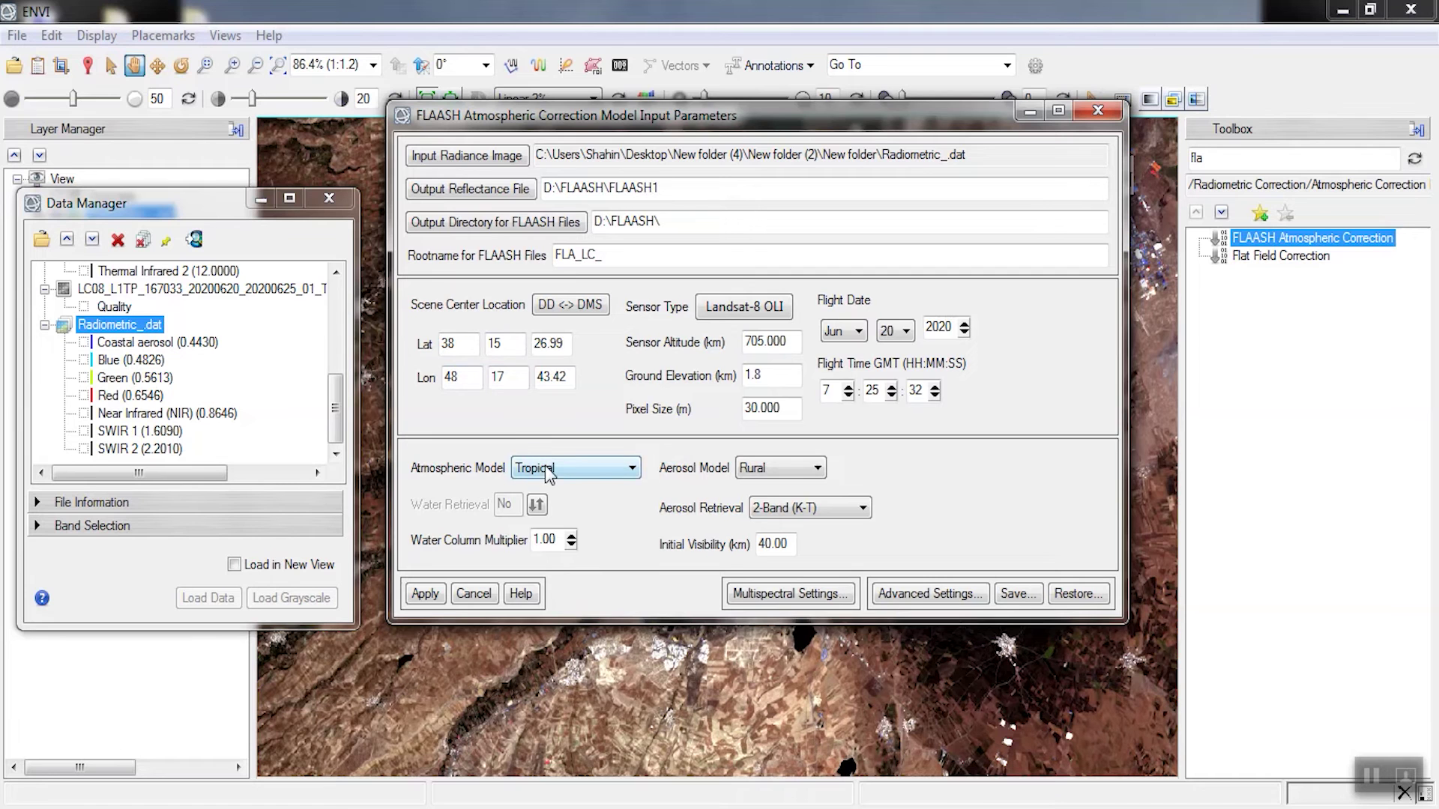
click(523, 595)
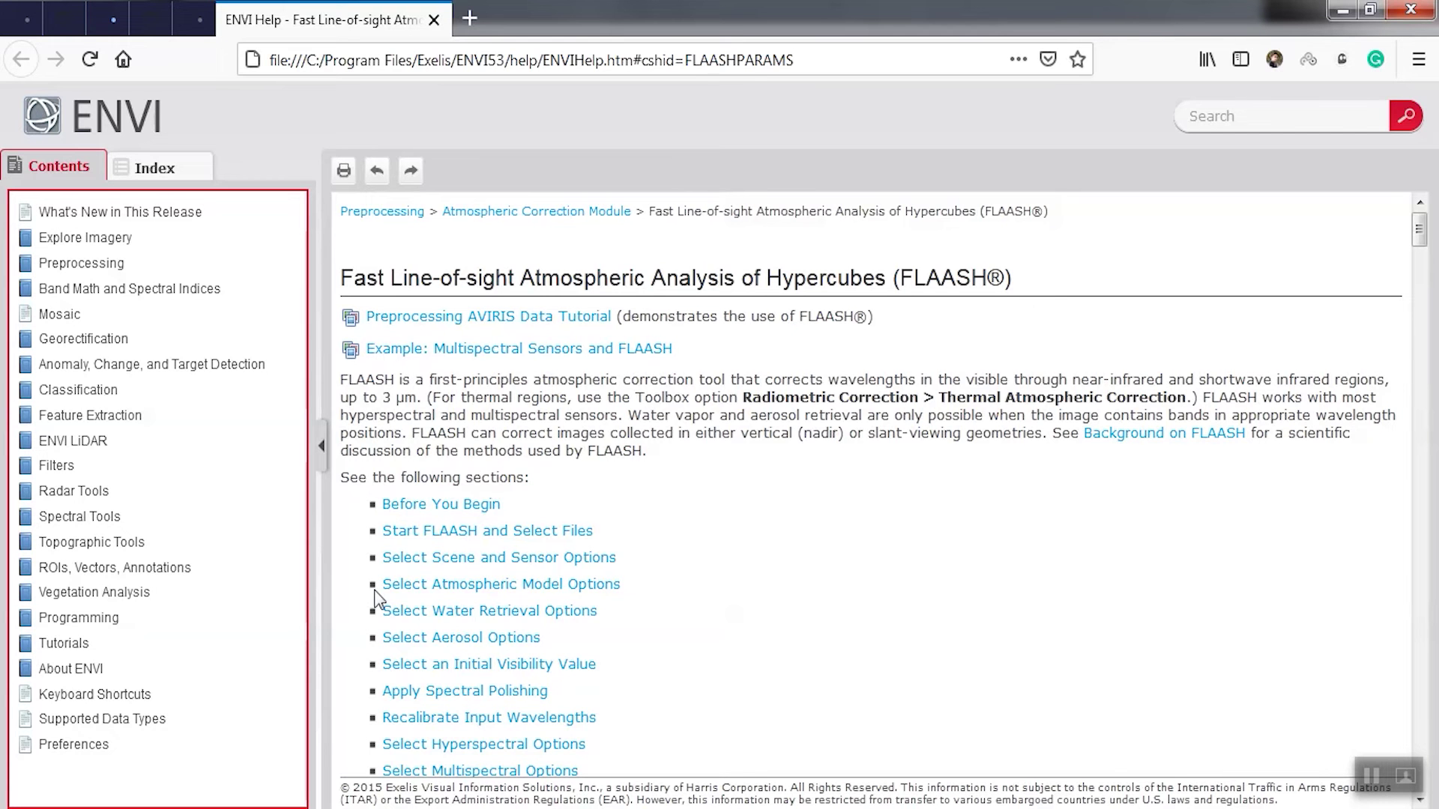
click(397, 590)
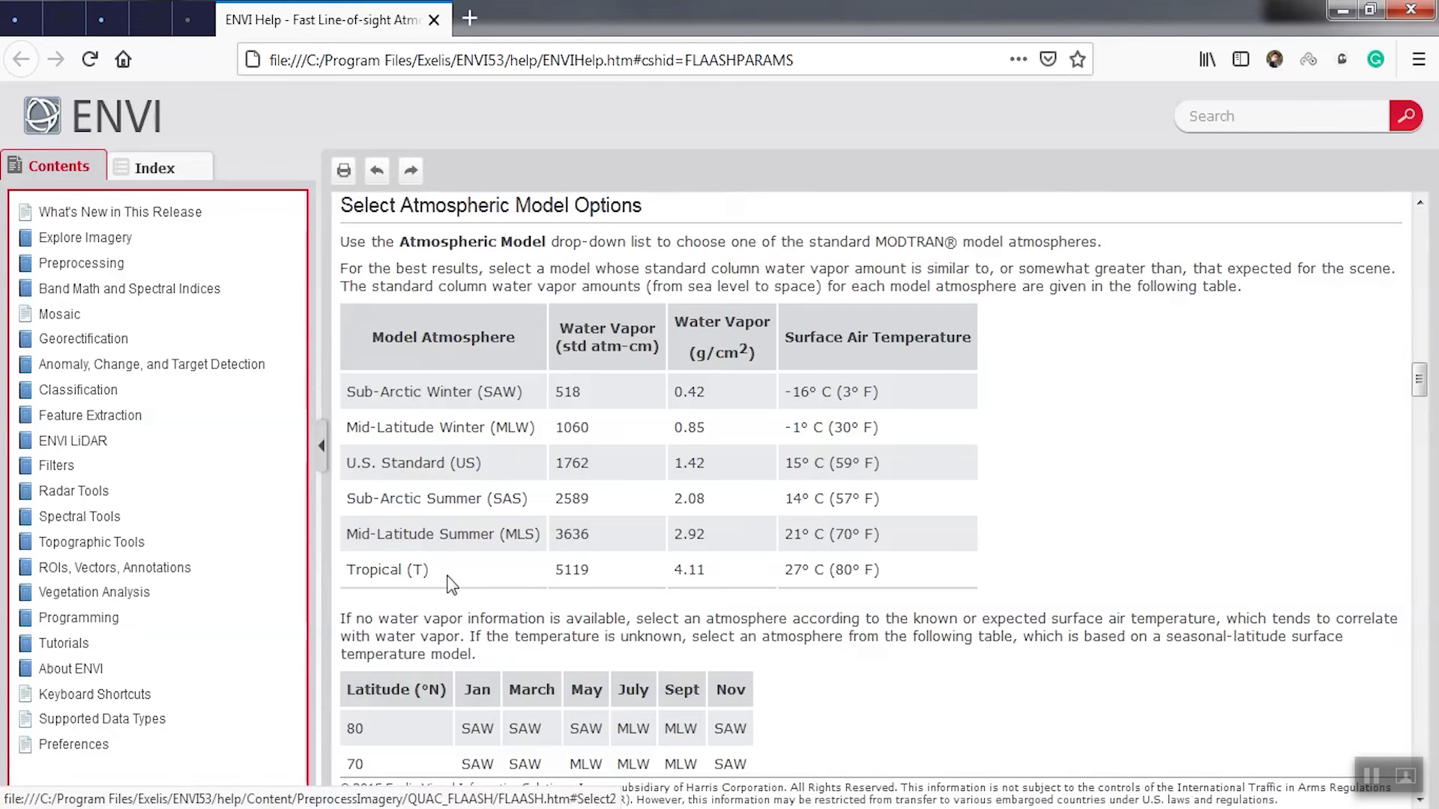
scroll(449, 585, down, 5)
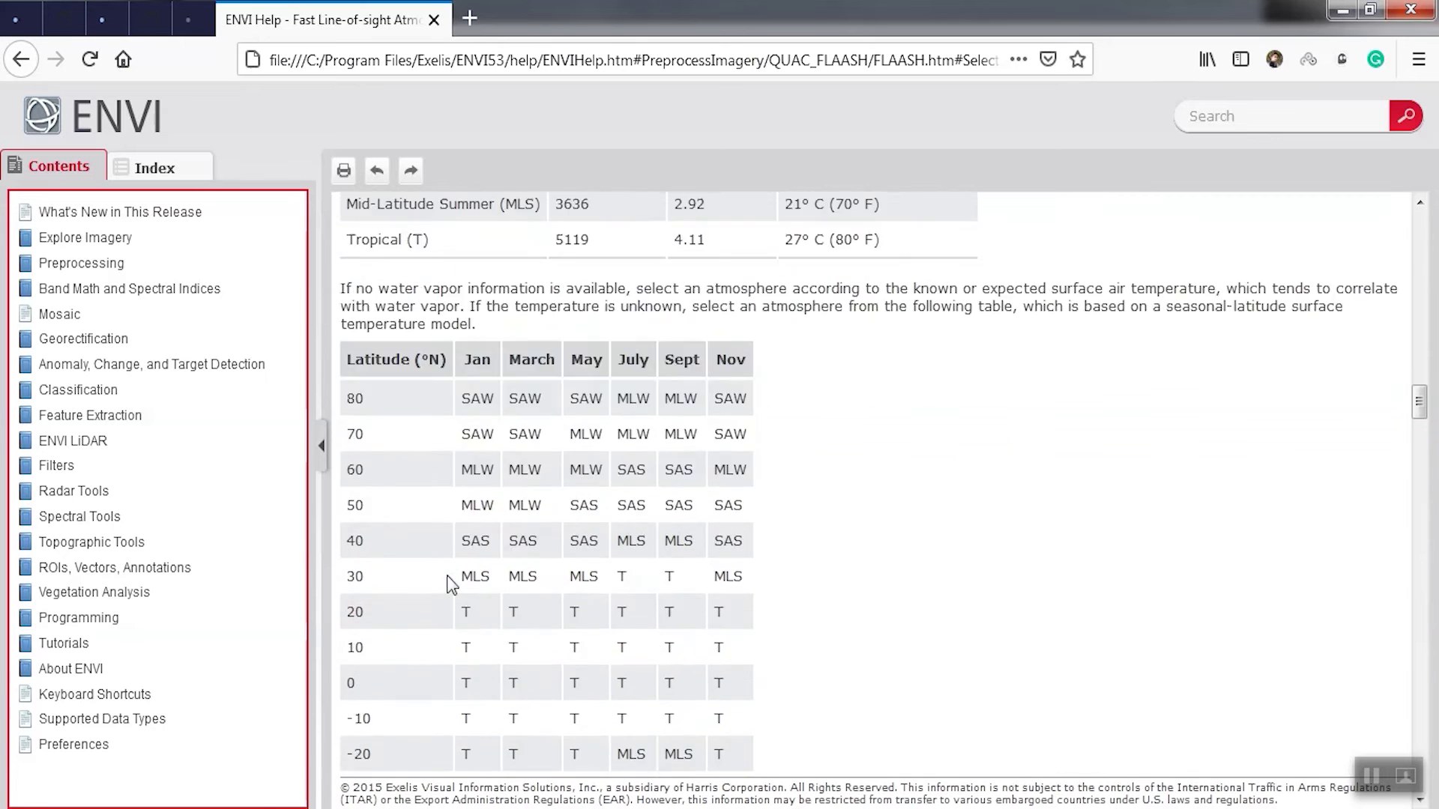
scroll(645, 423, up, 3)
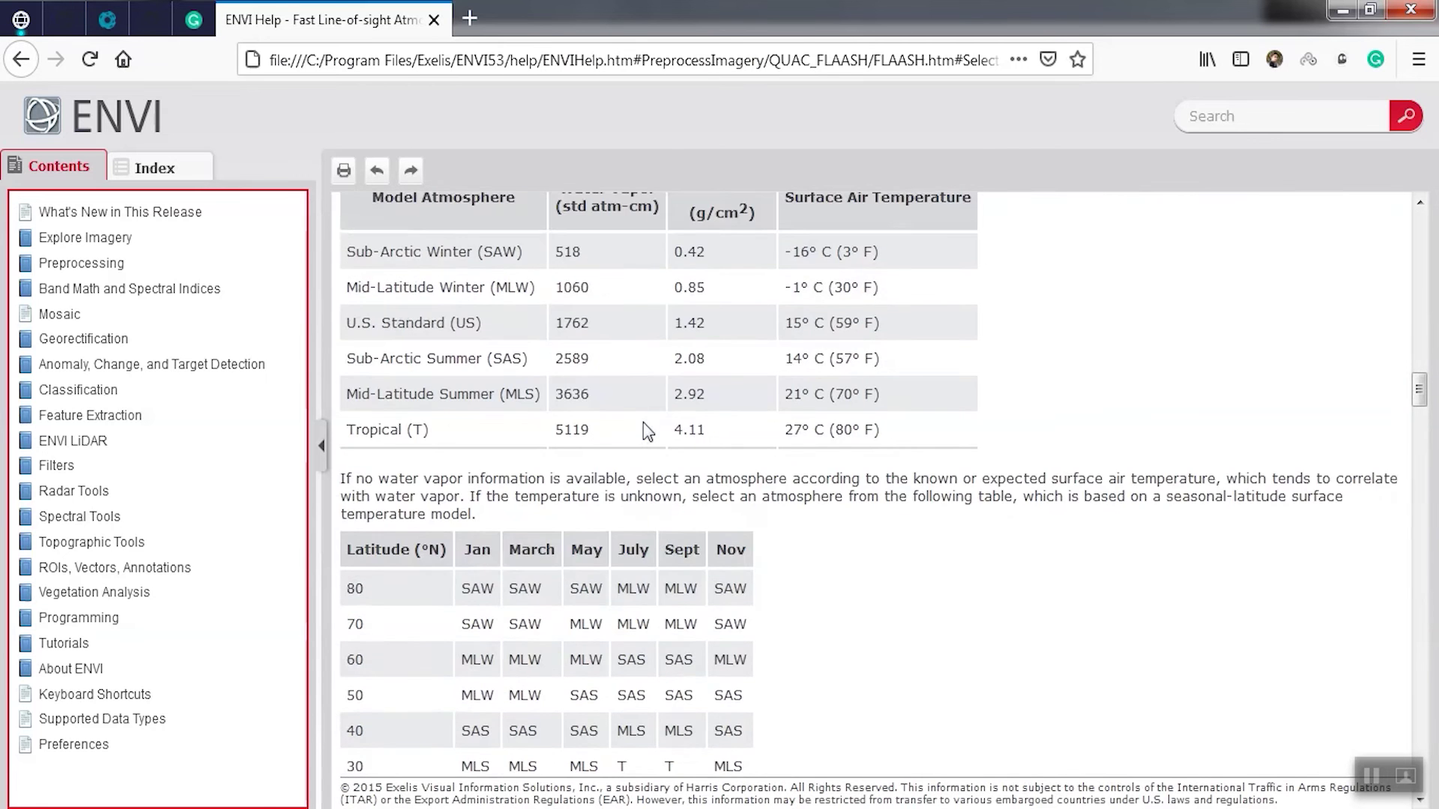
scroll(647, 432, up, 2)
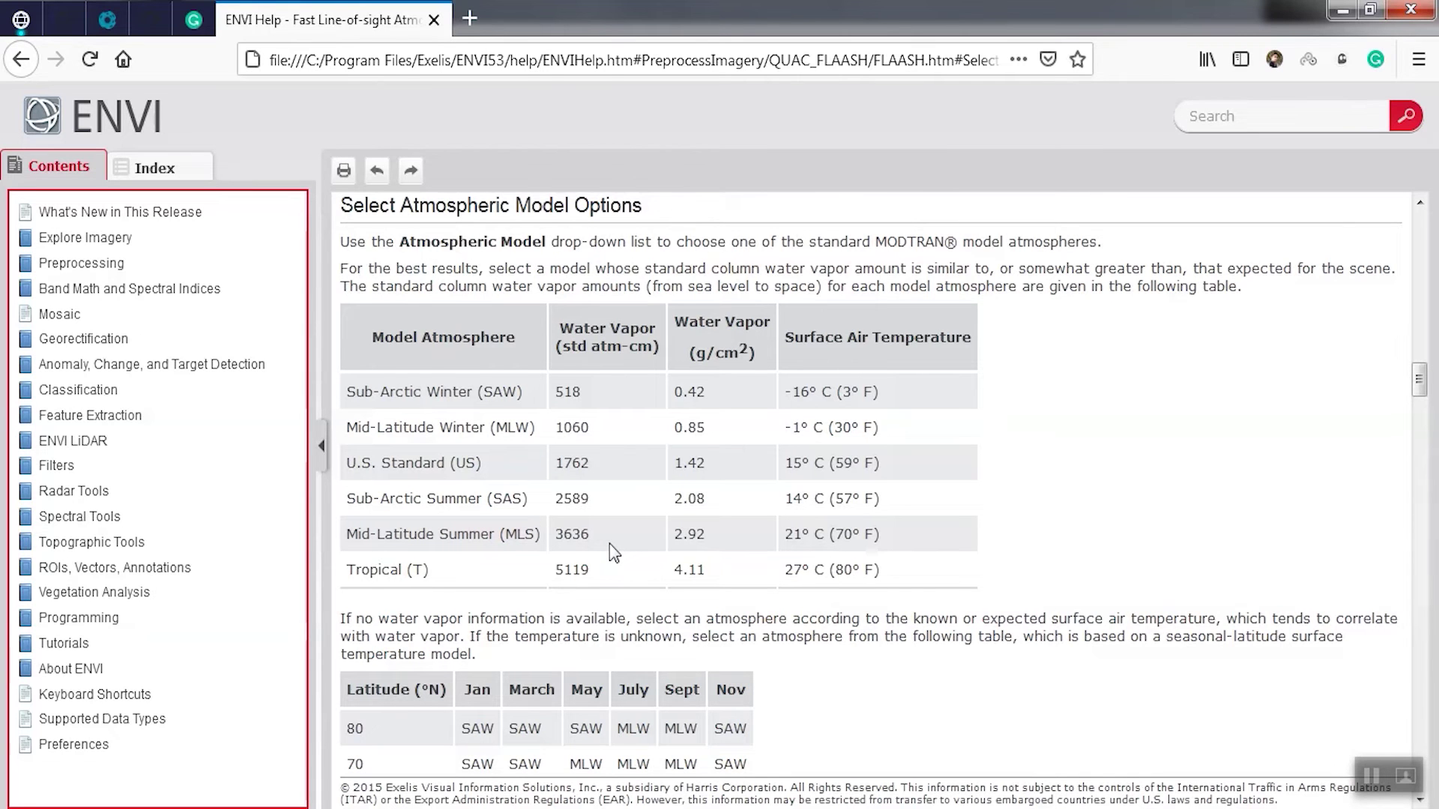
scroll(609, 542, down, 2)
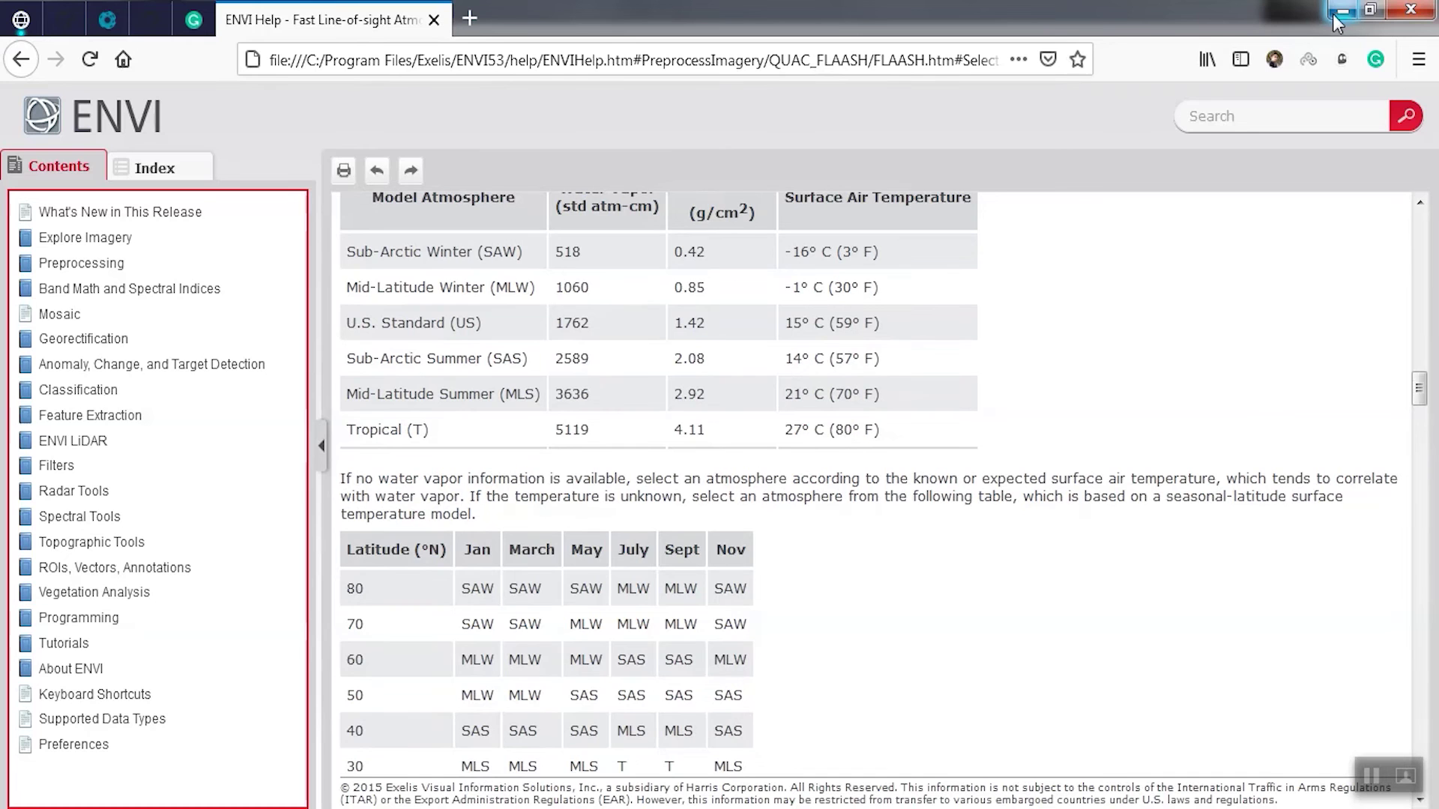
click(1340, 12)
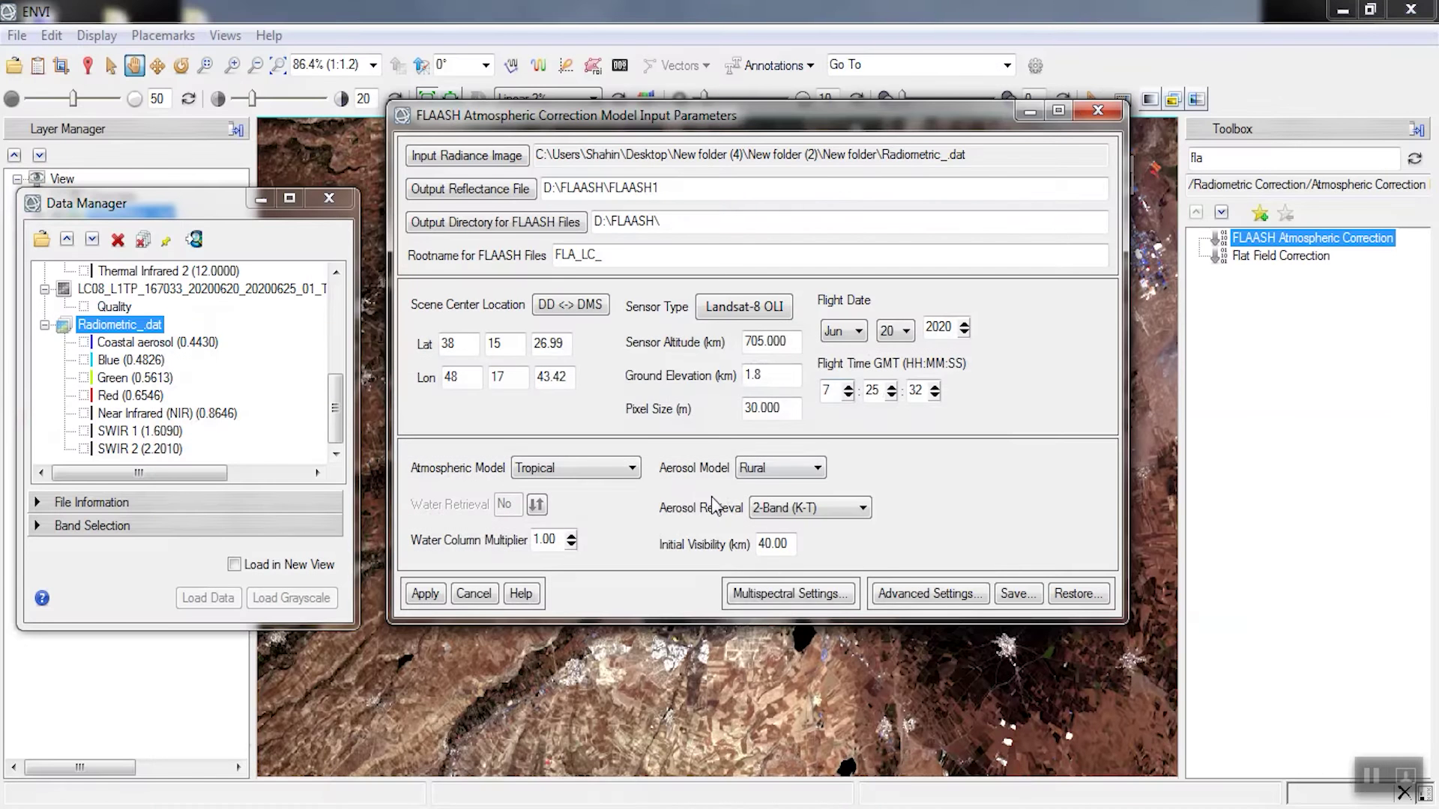
Step: Keep Tropical as the FLAASH atmospheric model and choose Rural as the aerosol model
click(609, 469)
click(609, 471)
click(819, 469)
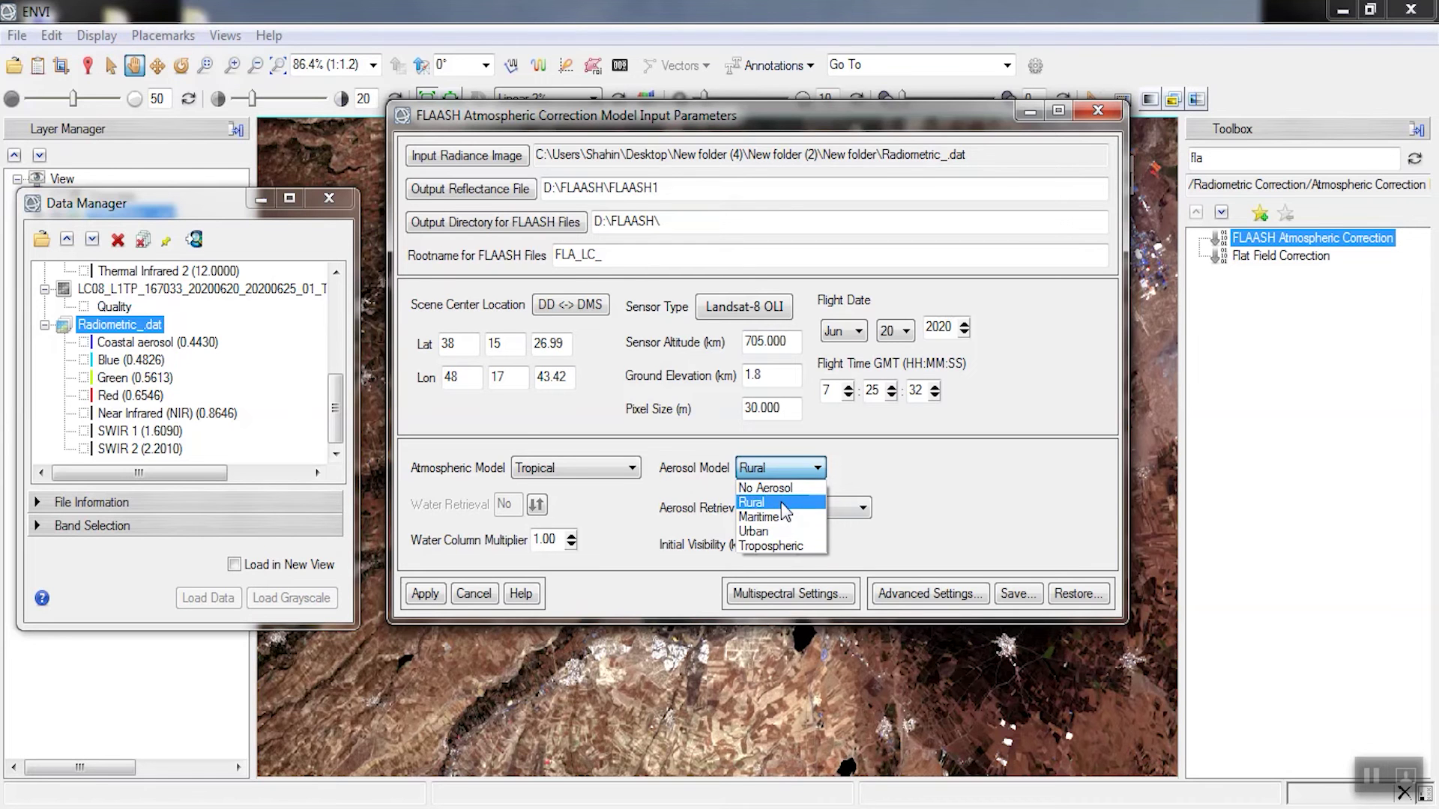
click(752, 502)
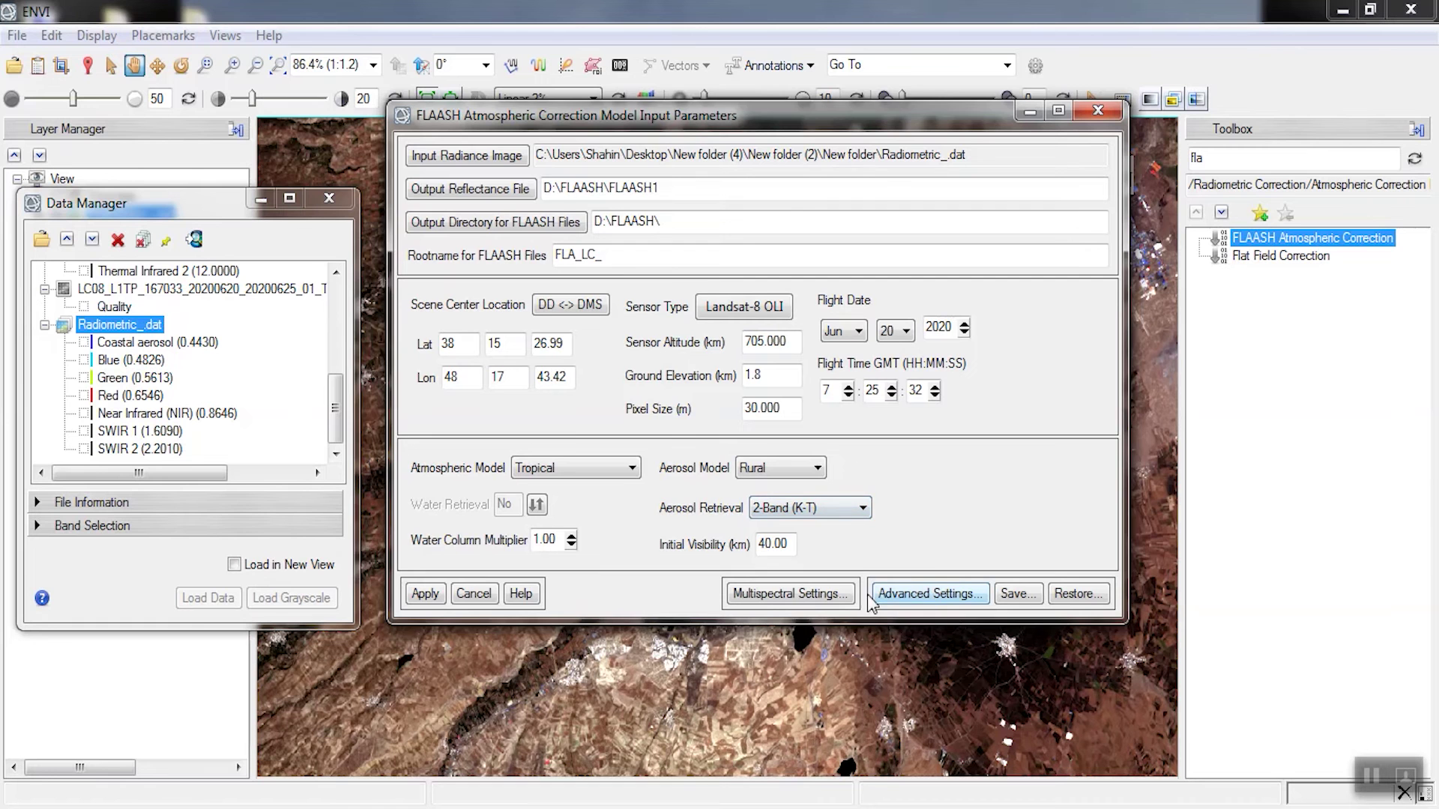
Step: Assign default Kaufman-Tanre aerosol retrieval values in the multispectral settings and run the FLAASH correction
click(839, 596)
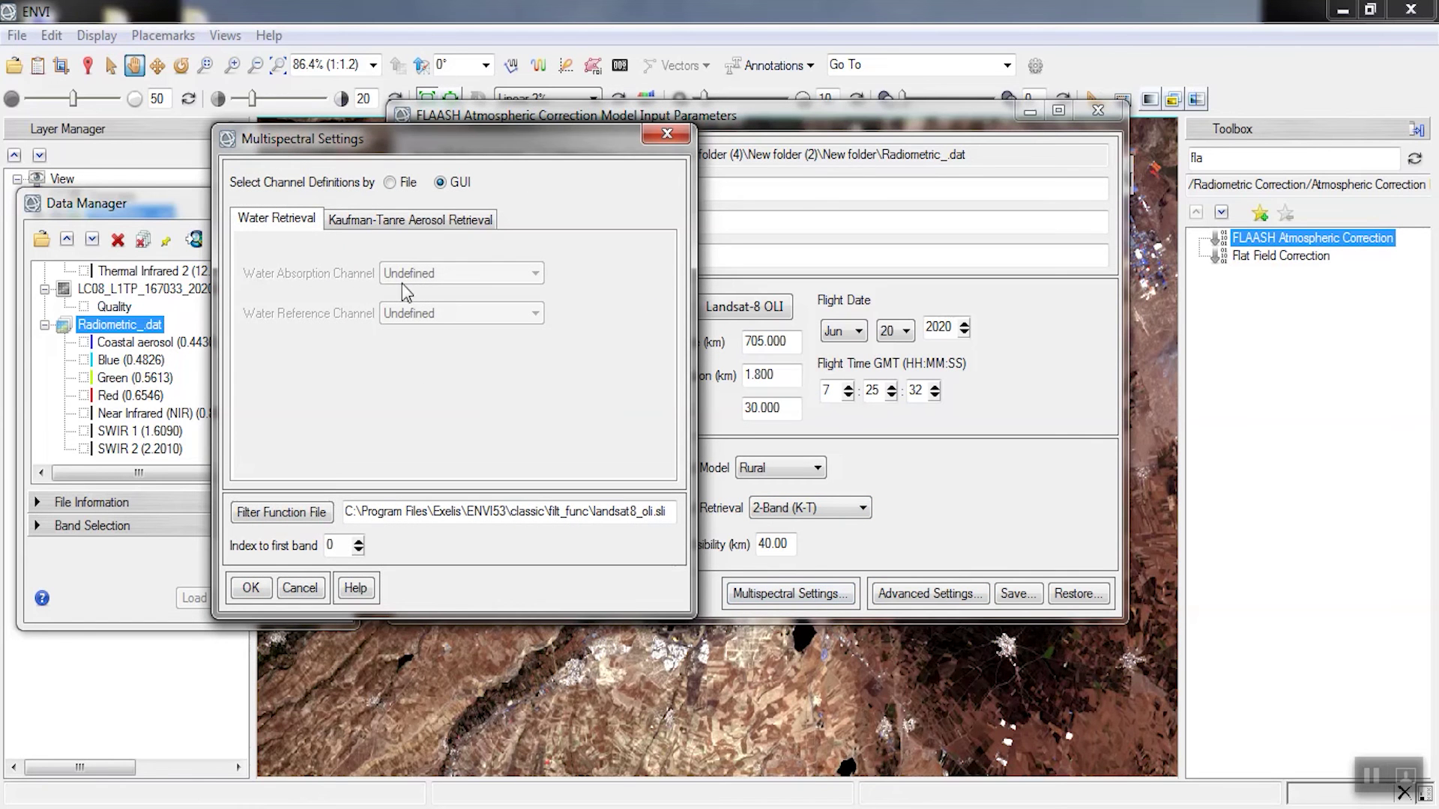
click(387, 222)
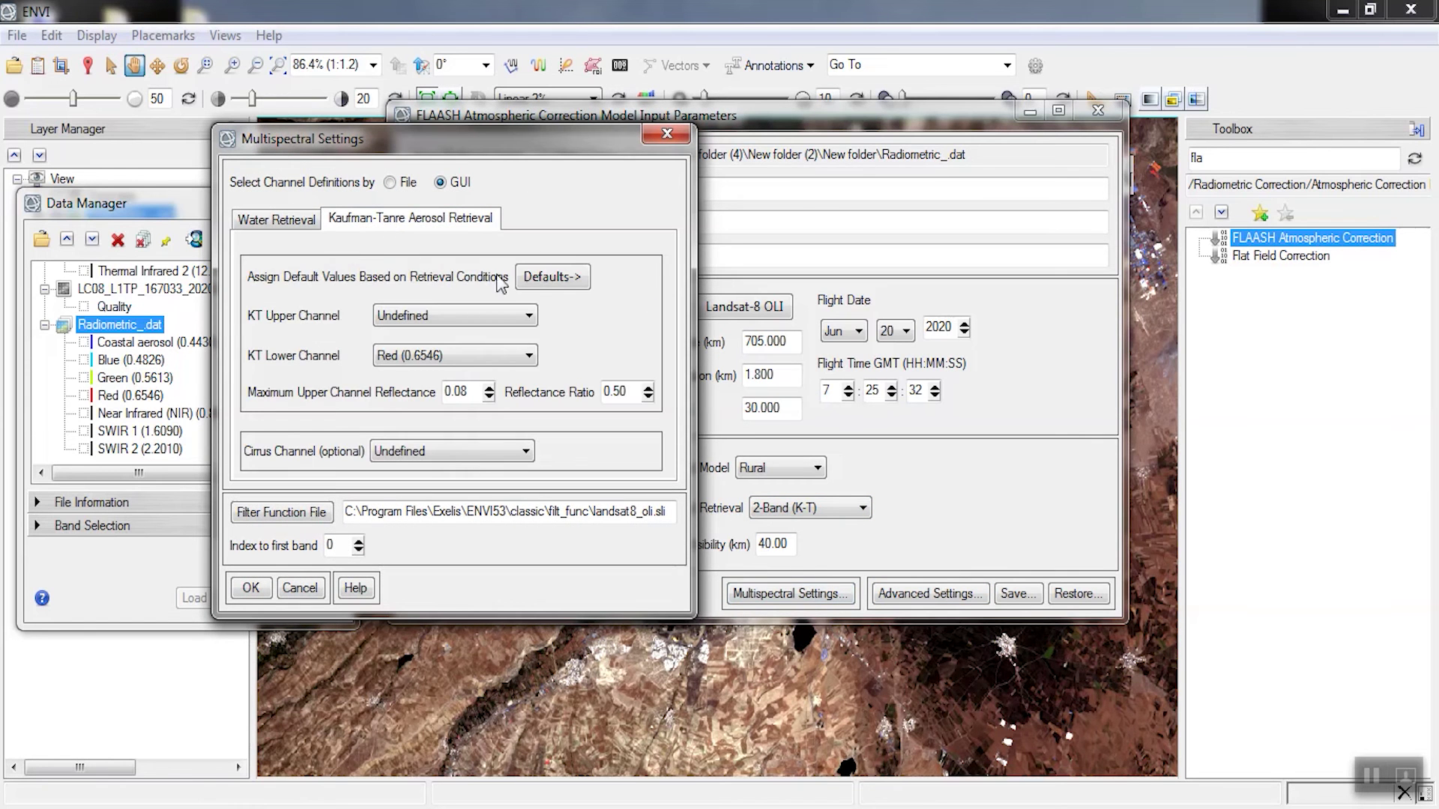
click(563, 284)
click(646, 308)
click(252, 588)
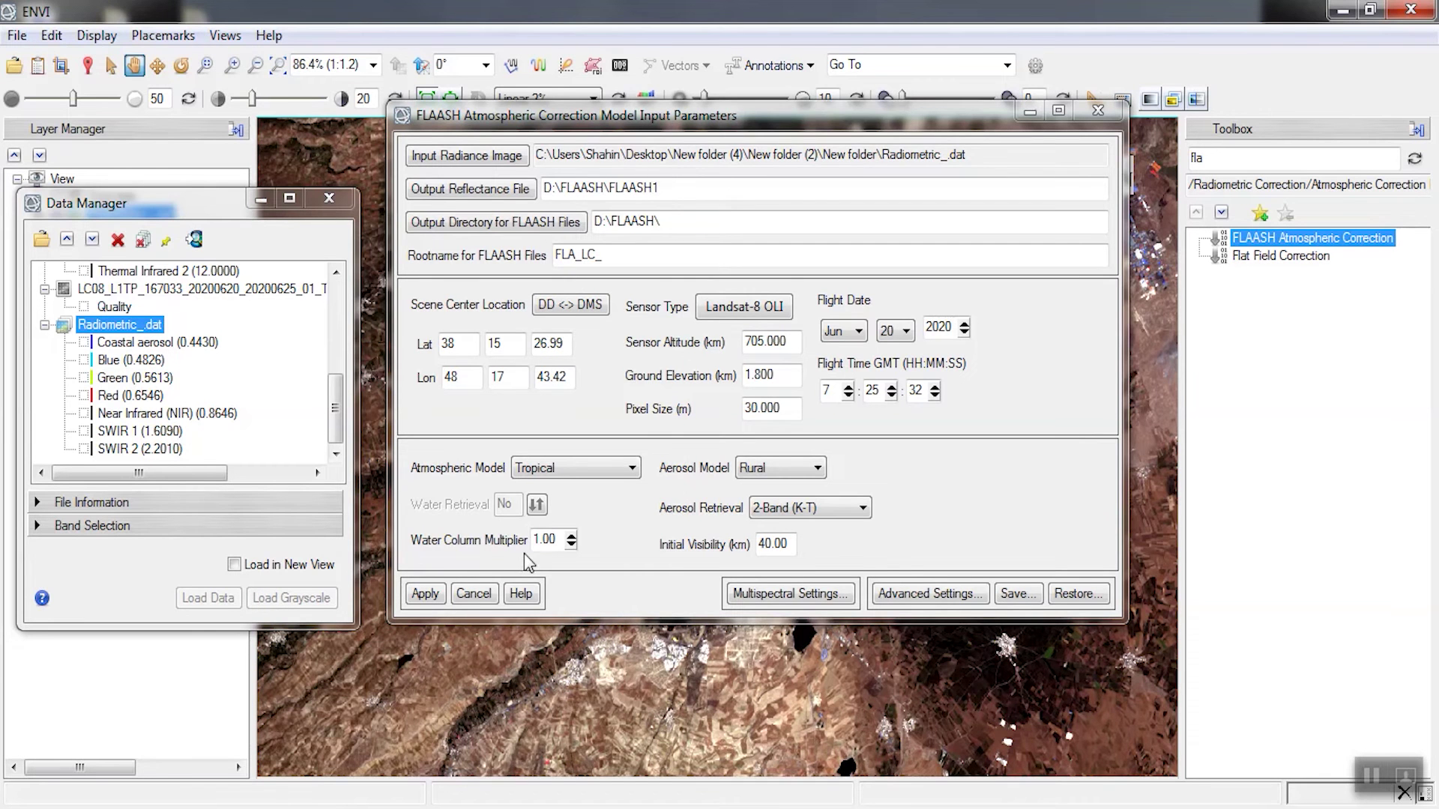
click(434, 593)
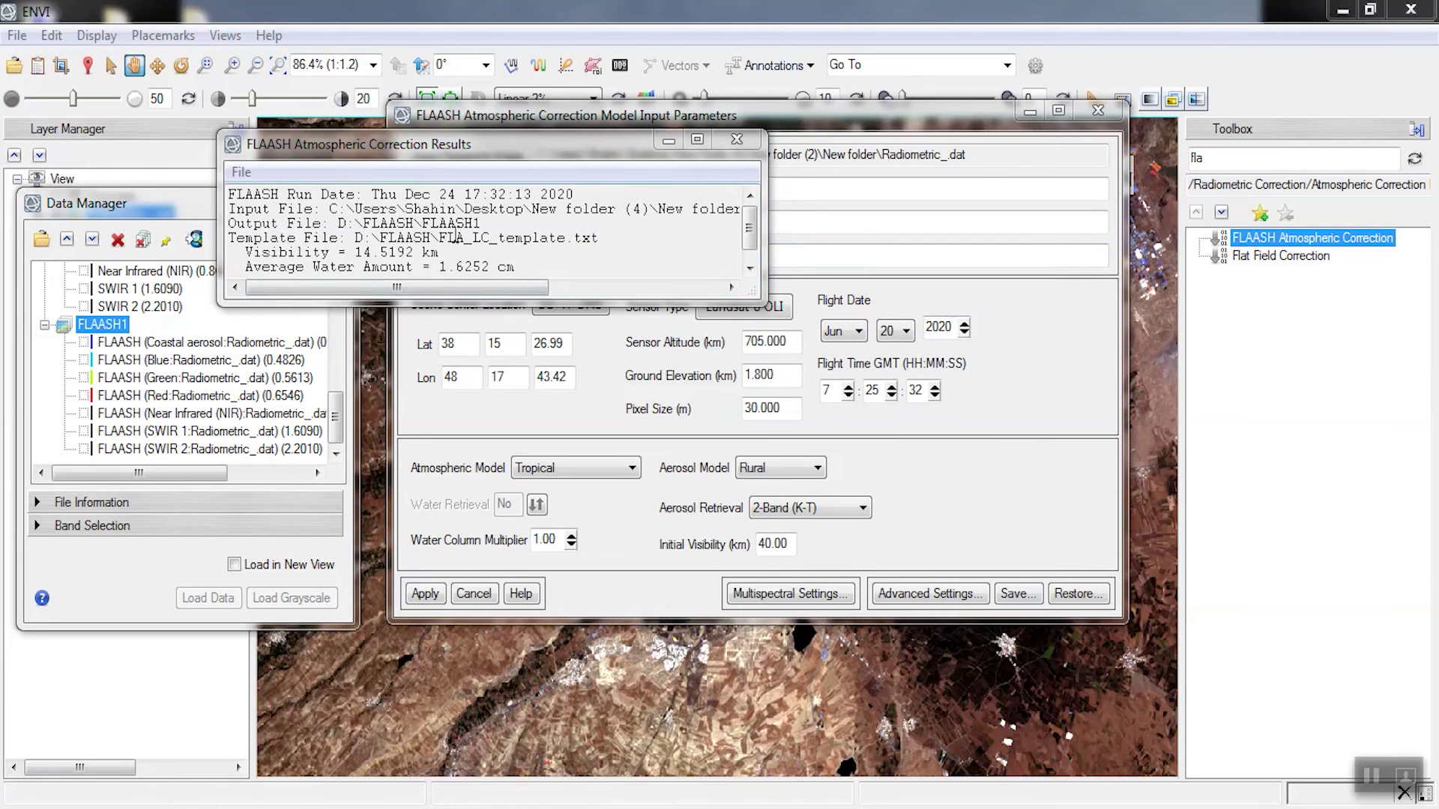
Step: Examine the visibility and average water amount in the enlarged FLAASH results report, then close it and the parameters window
drag(744, 282, 809, 406)
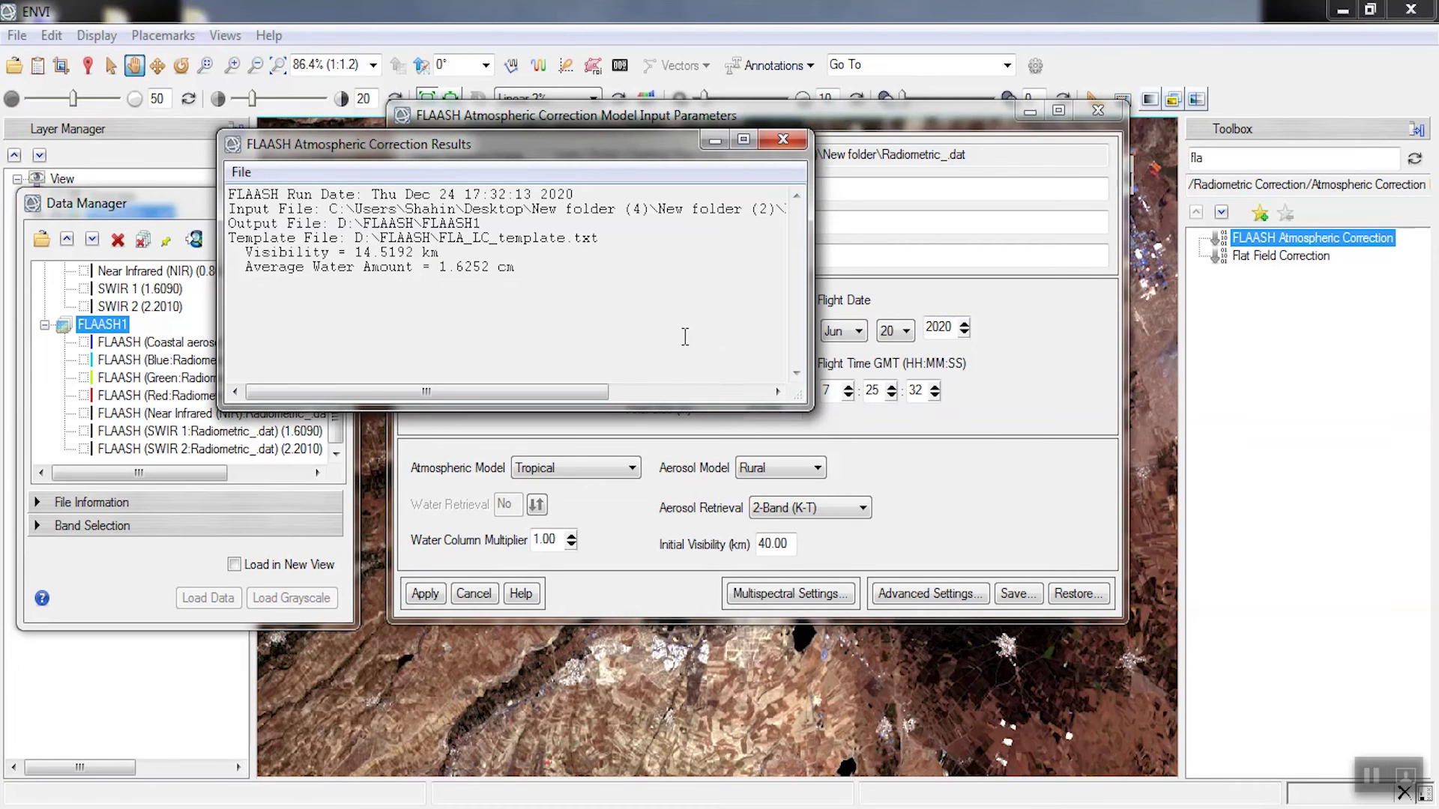
drag(810, 315, 1153, 300)
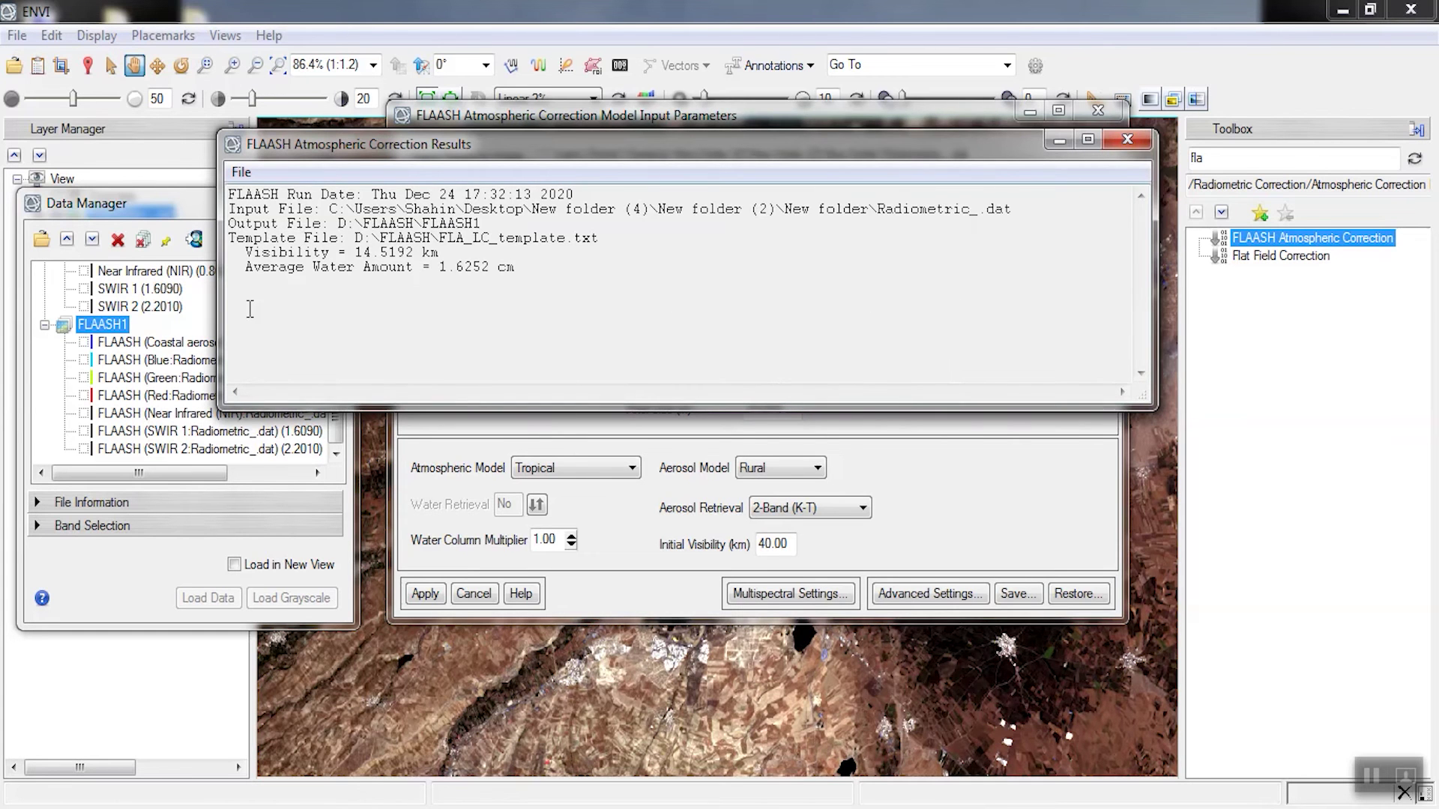
drag(448, 253, 365, 253)
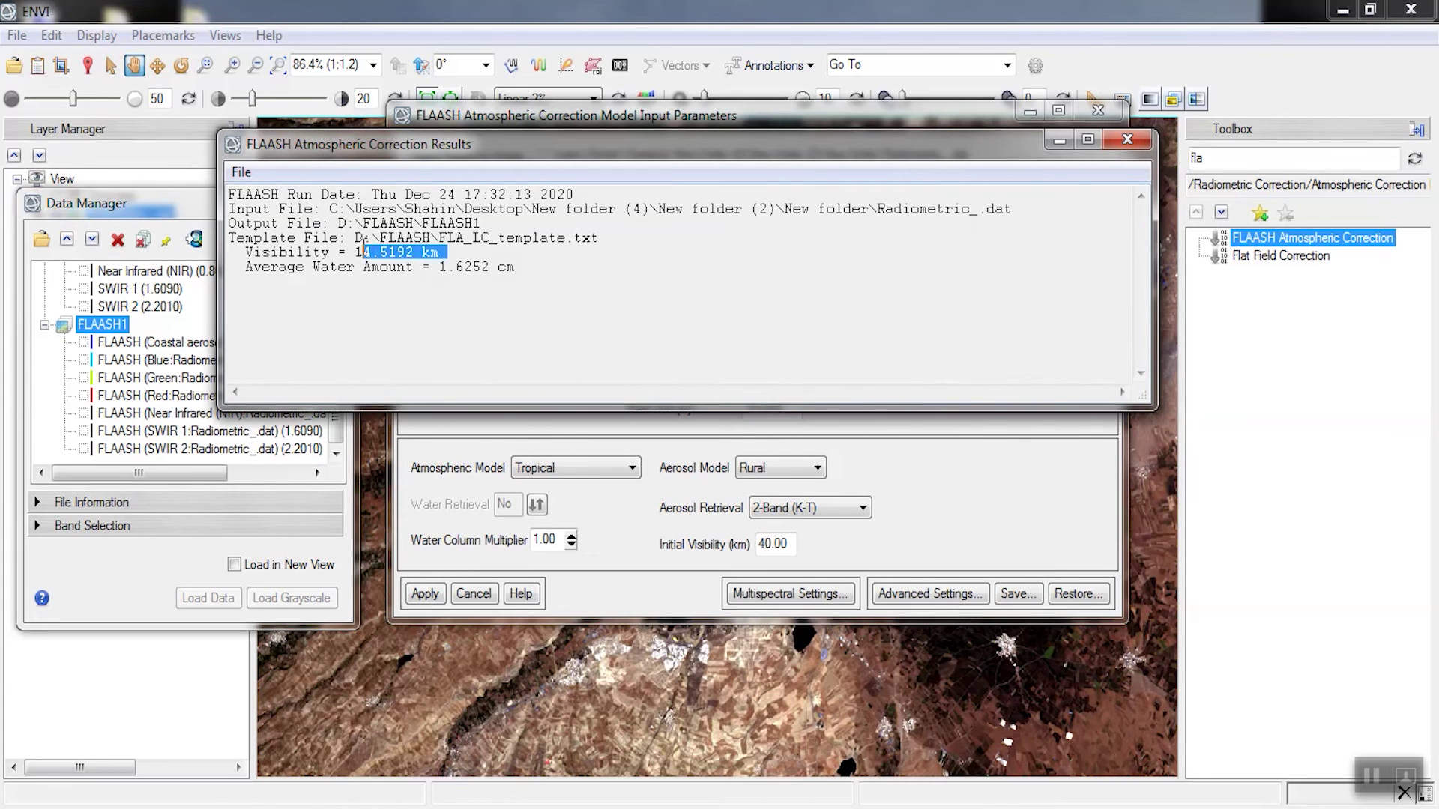
drag(522, 268, 441, 270)
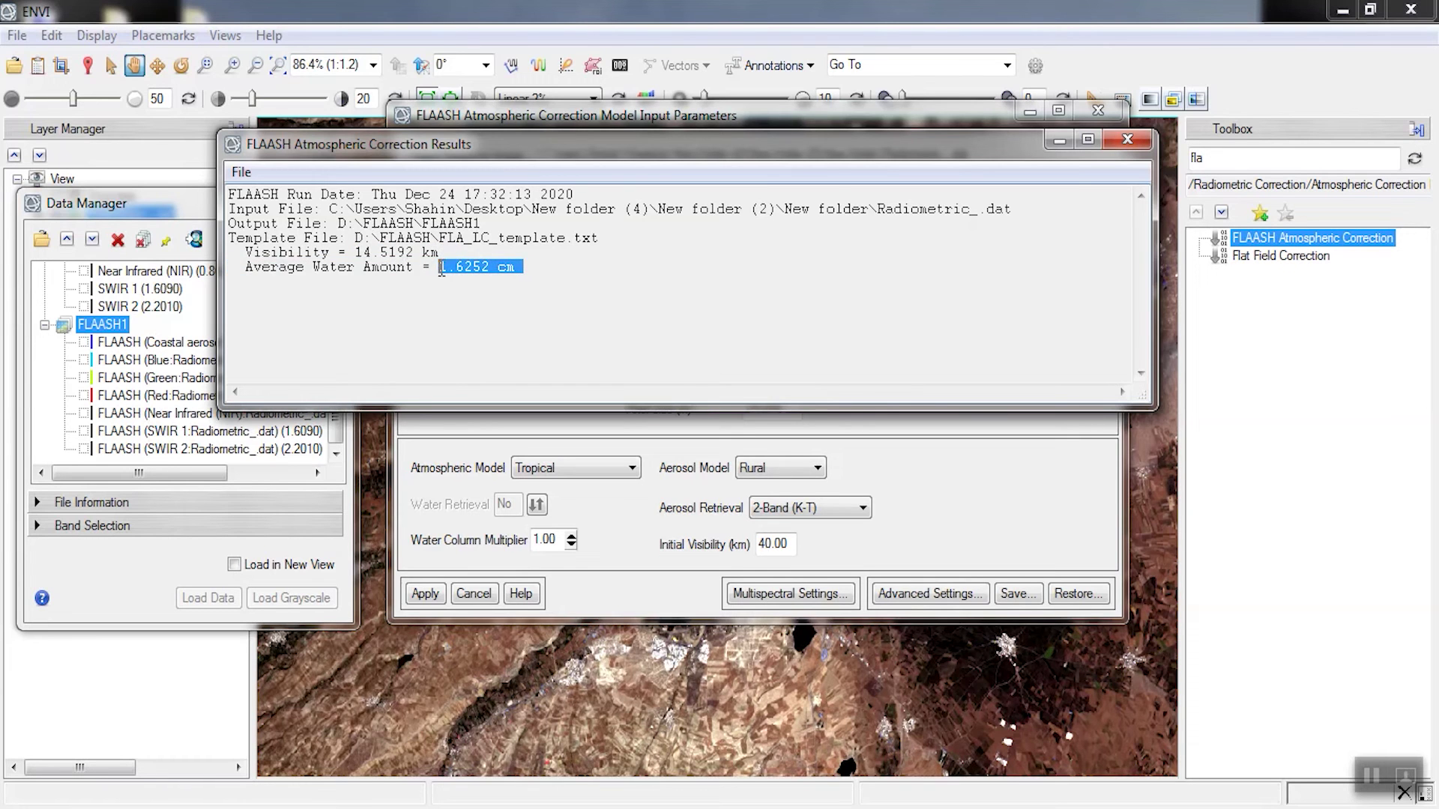
click(460, 300)
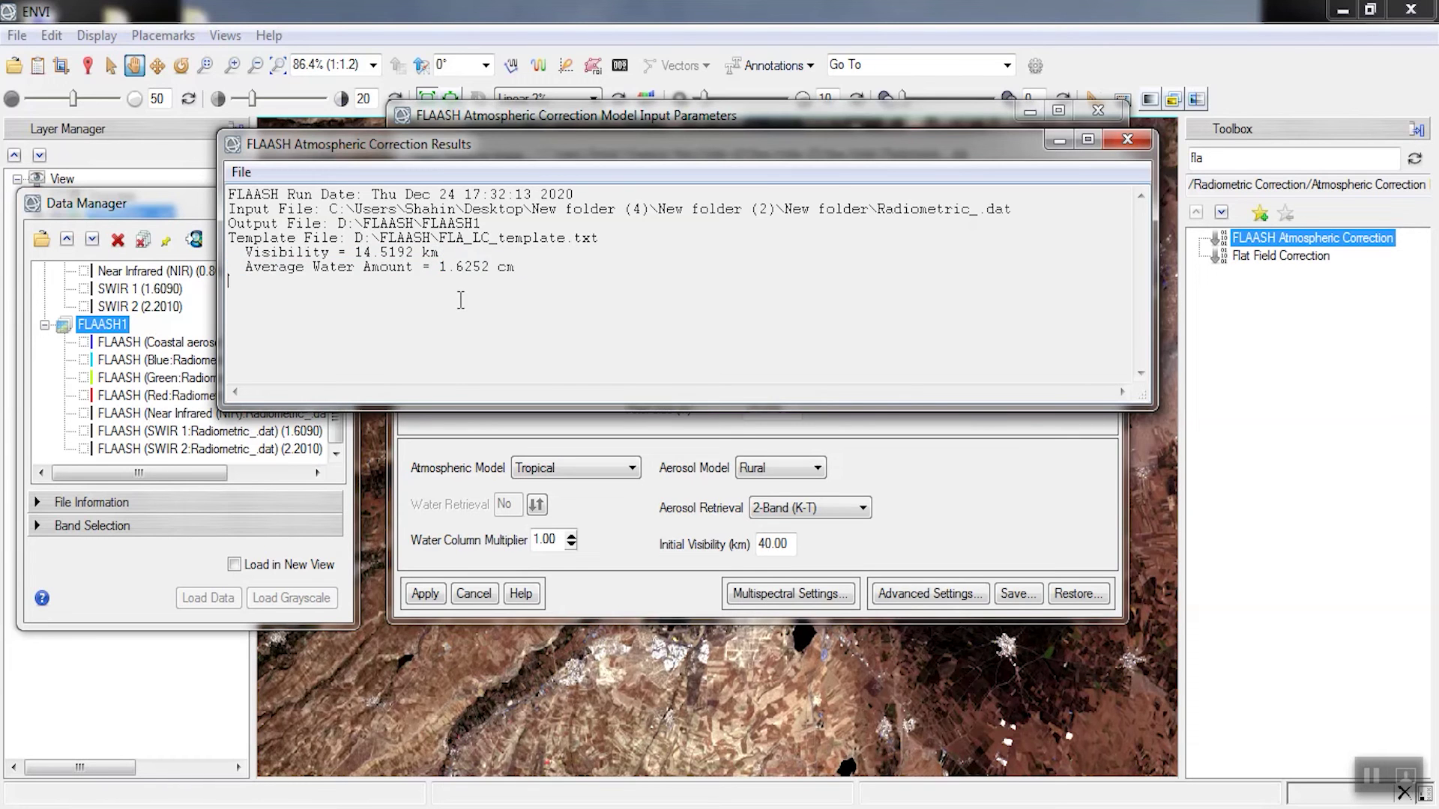
click(1130, 140)
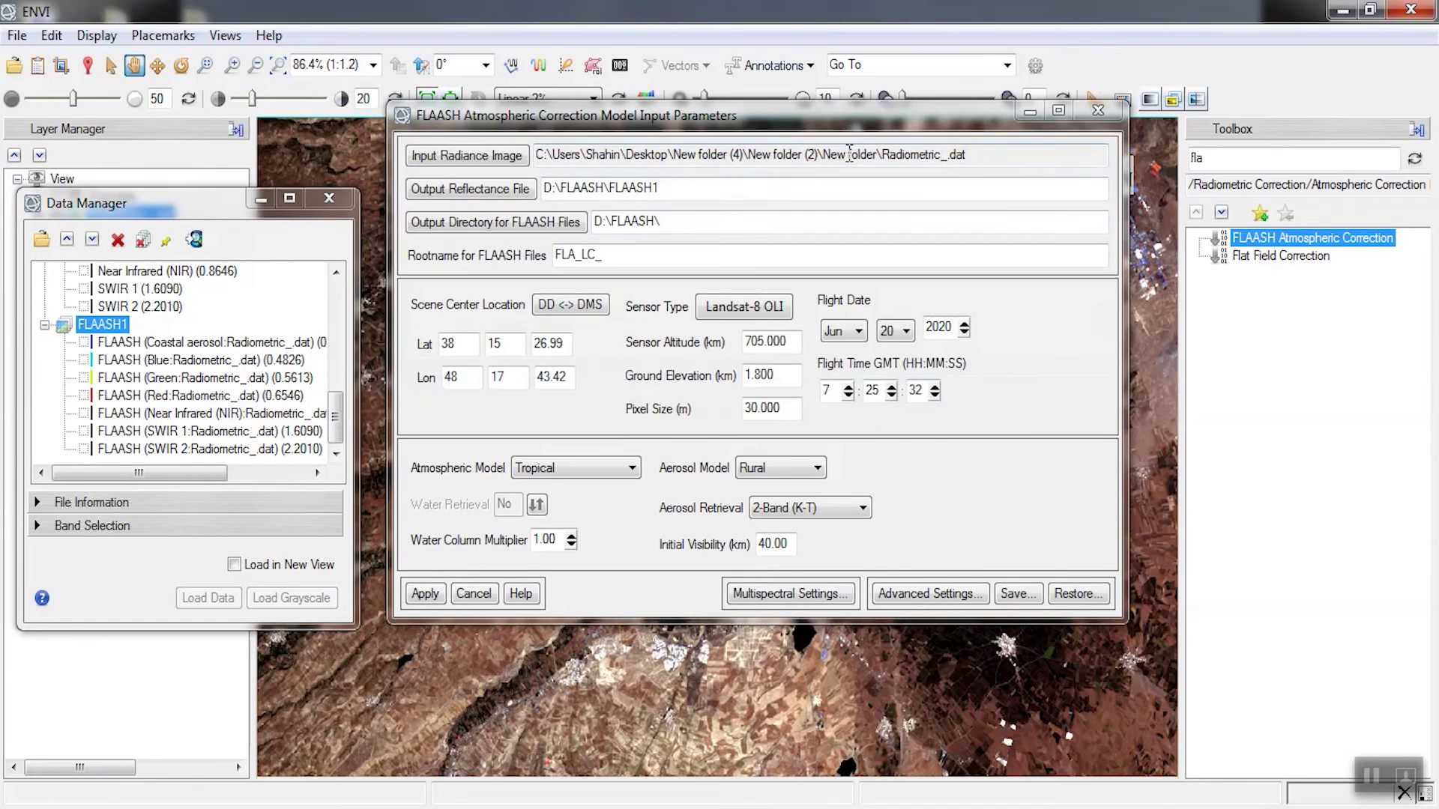
click(1098, 112)
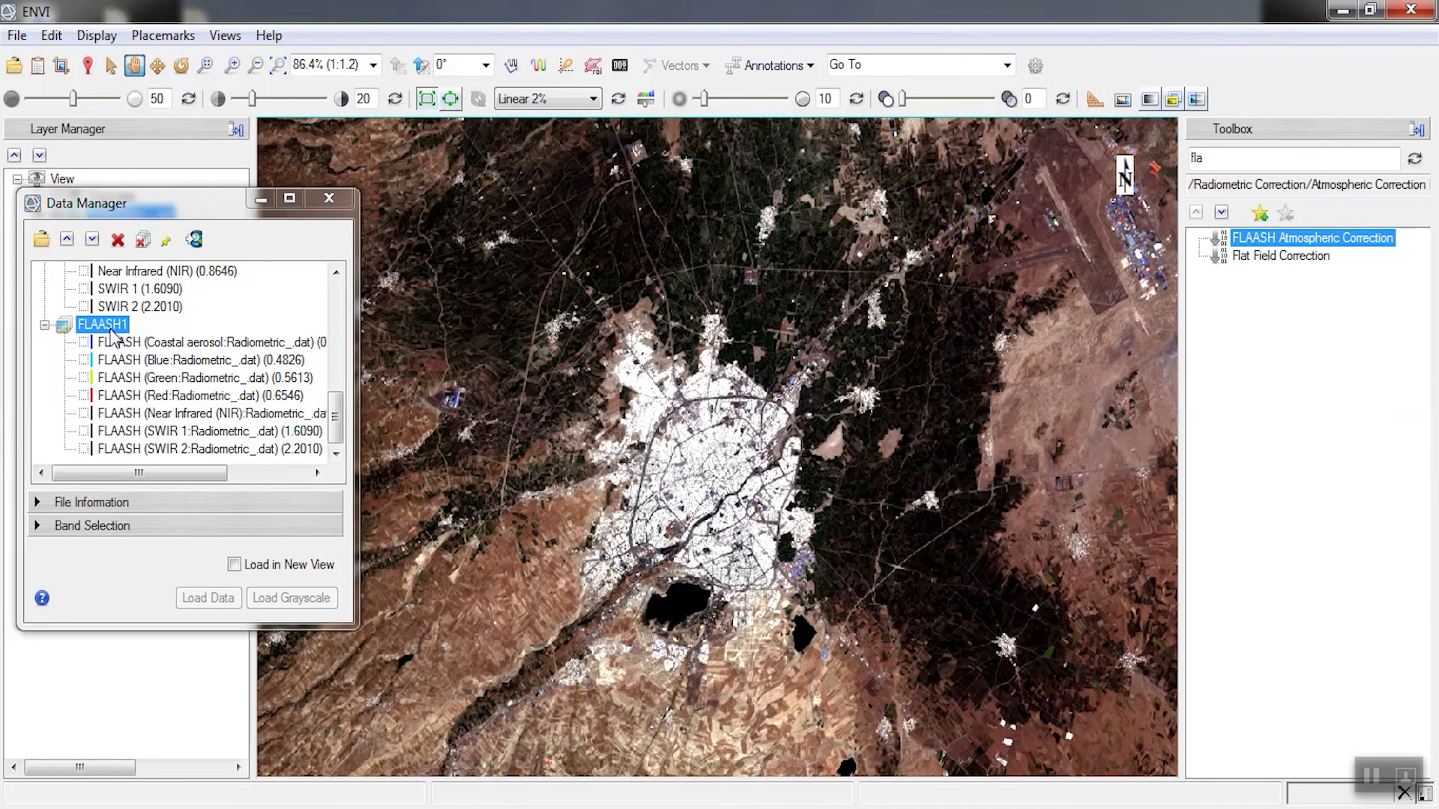
Step: Load the FLAASH1 image from the Data Manager into the view with its default band combination
drag(171, 207, 207, 186)
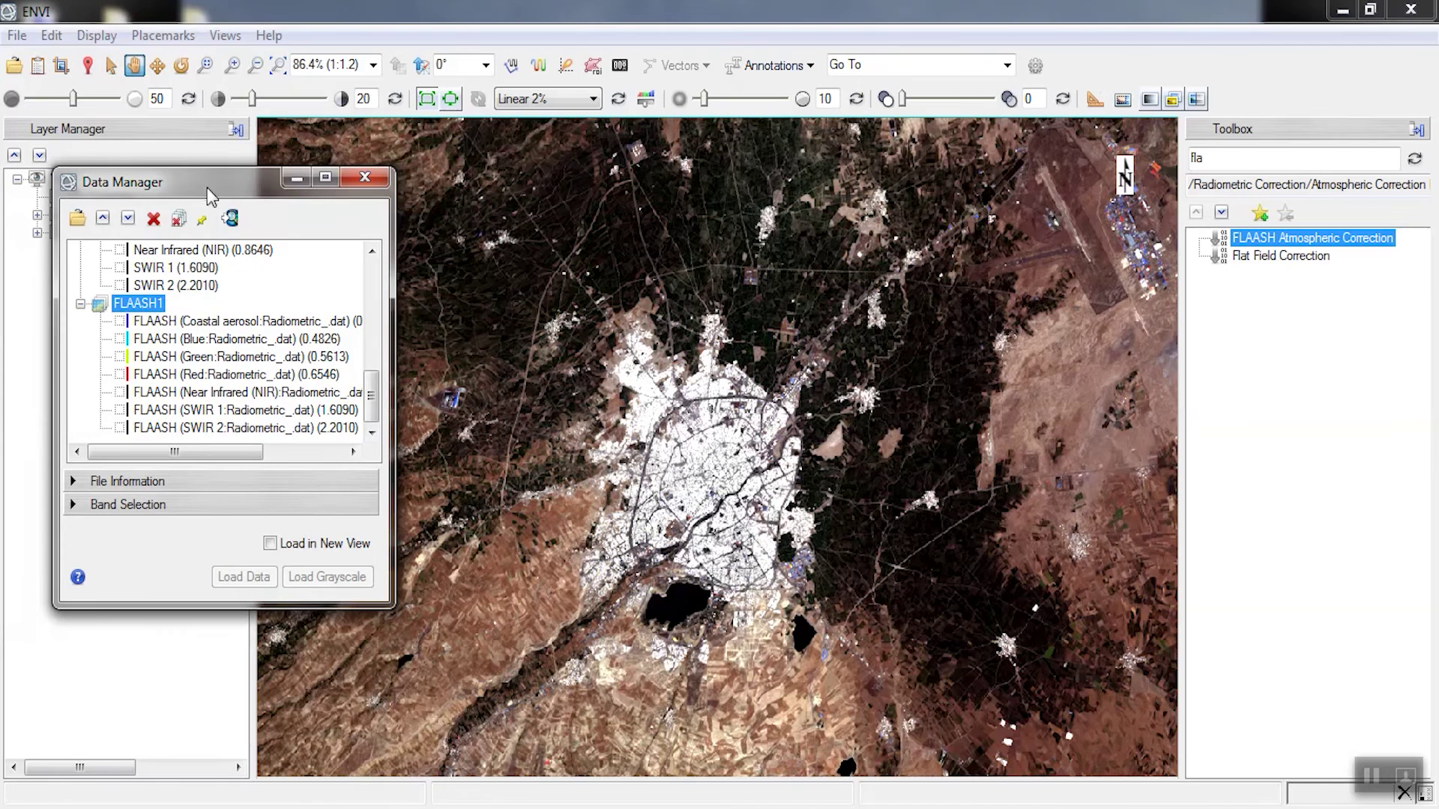
right_click(149, 310)
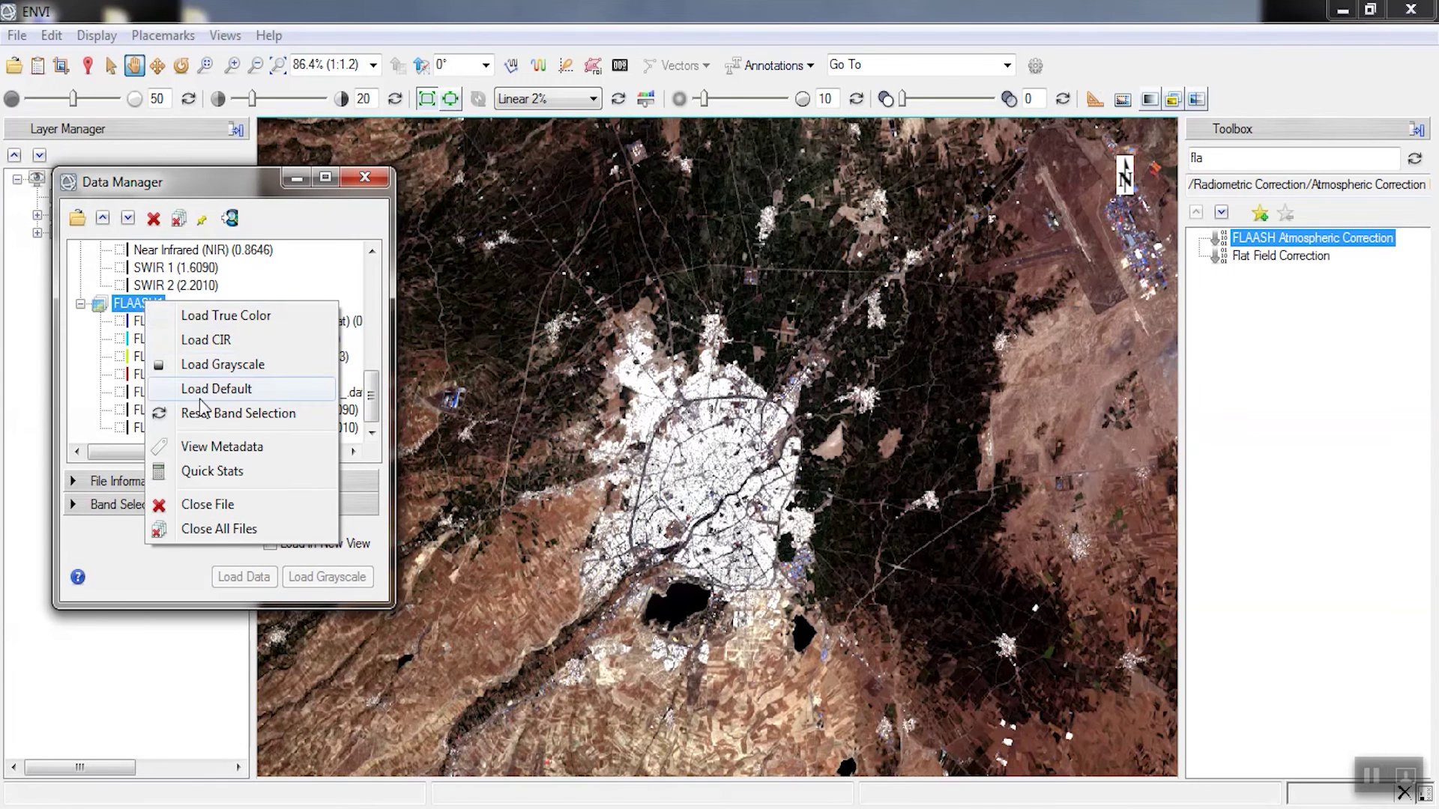
click(294, 398)
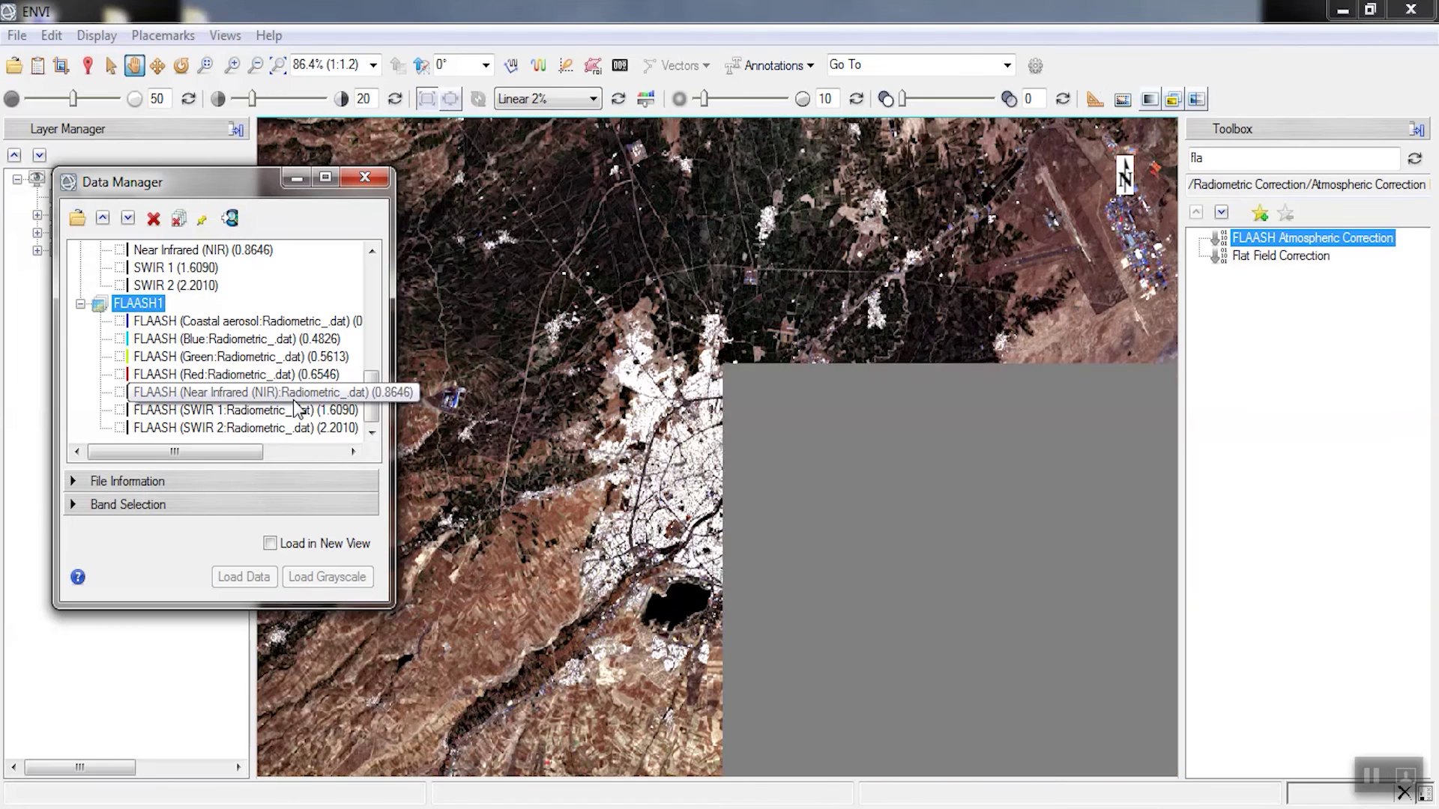
drag(239, 181, 174, 244)
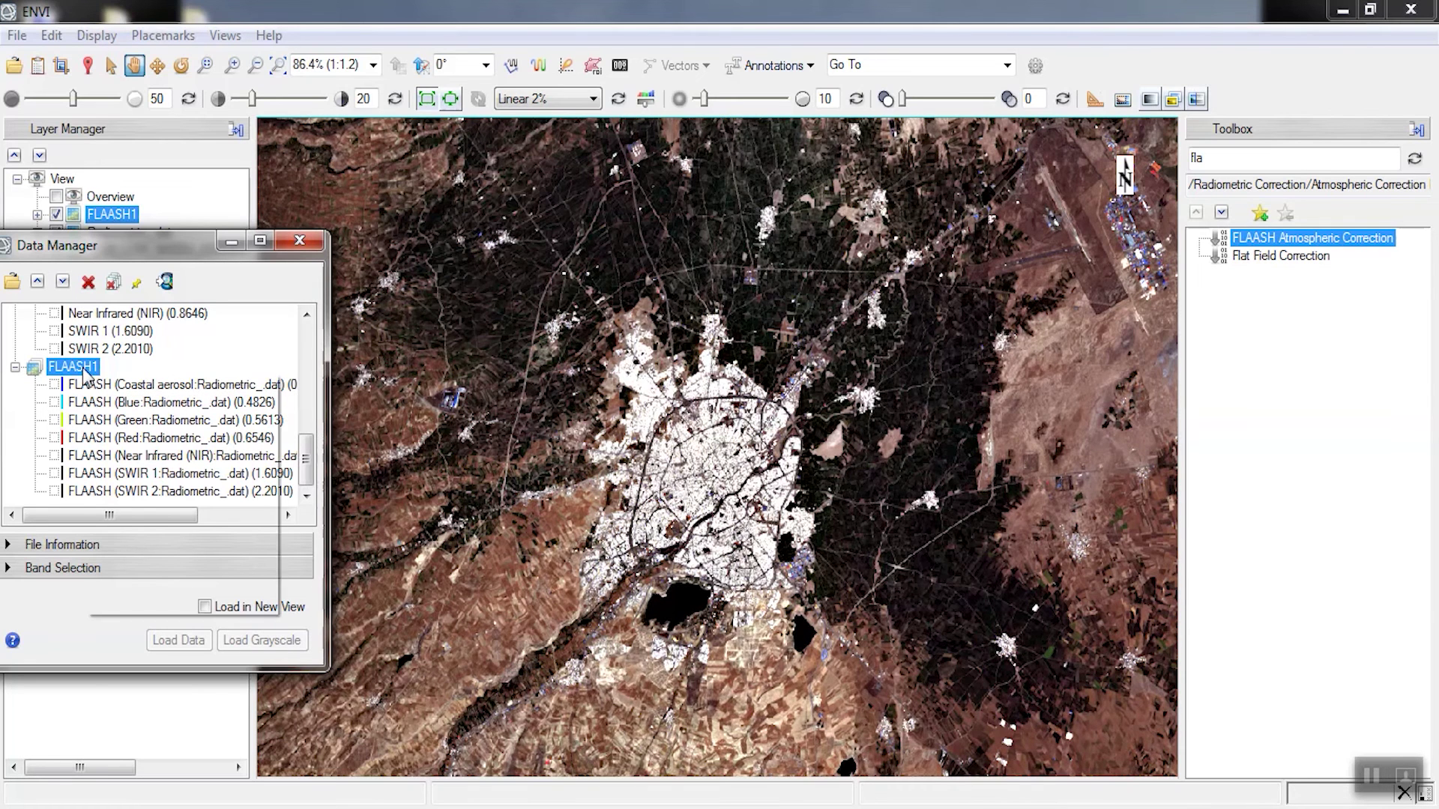
Step: Compute quick statistics for FLAASH1, examine the band minimum, maximum and histogram values, and close the statistics view
right_click(84, 369)
click(170, 547)
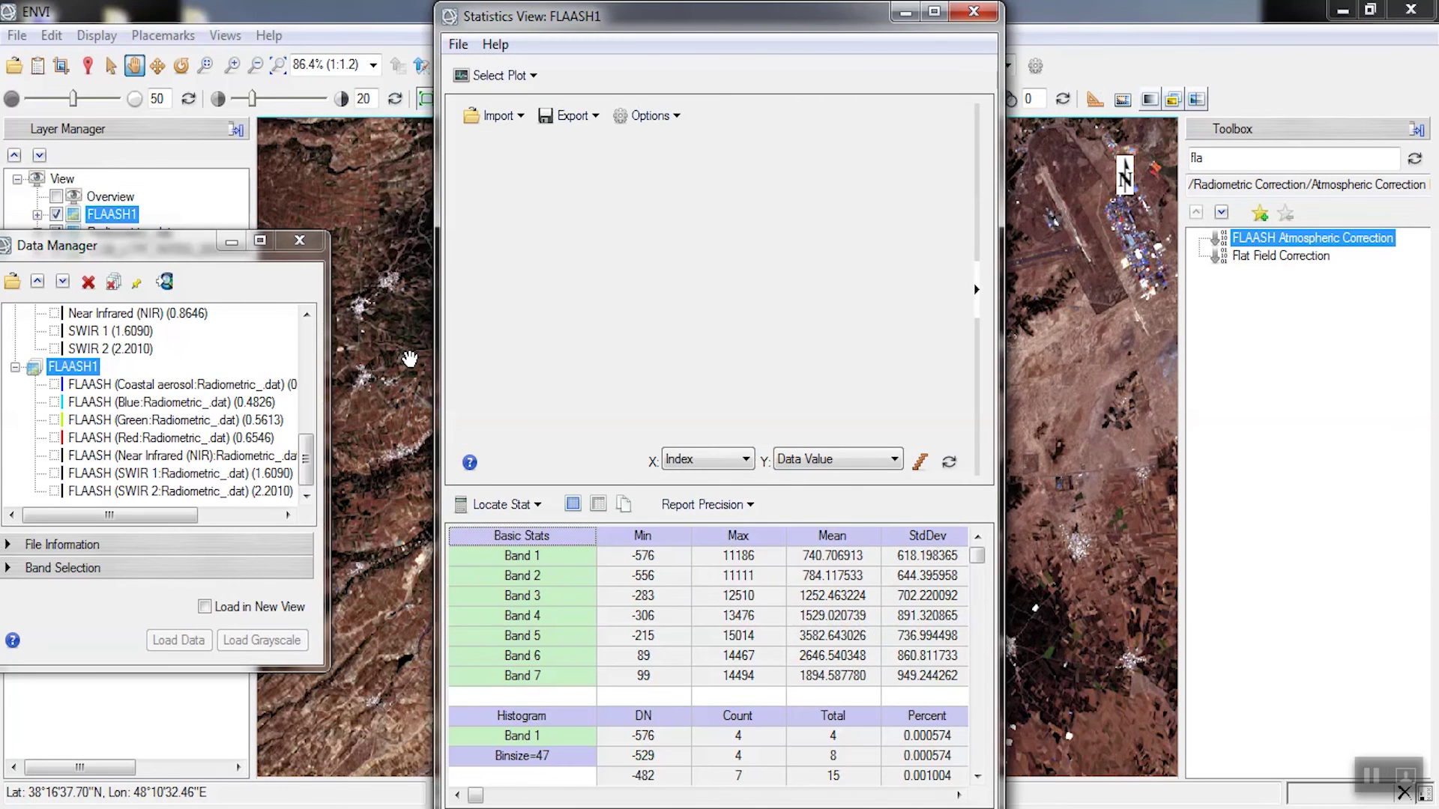
drag(630, 31, 617, 32)
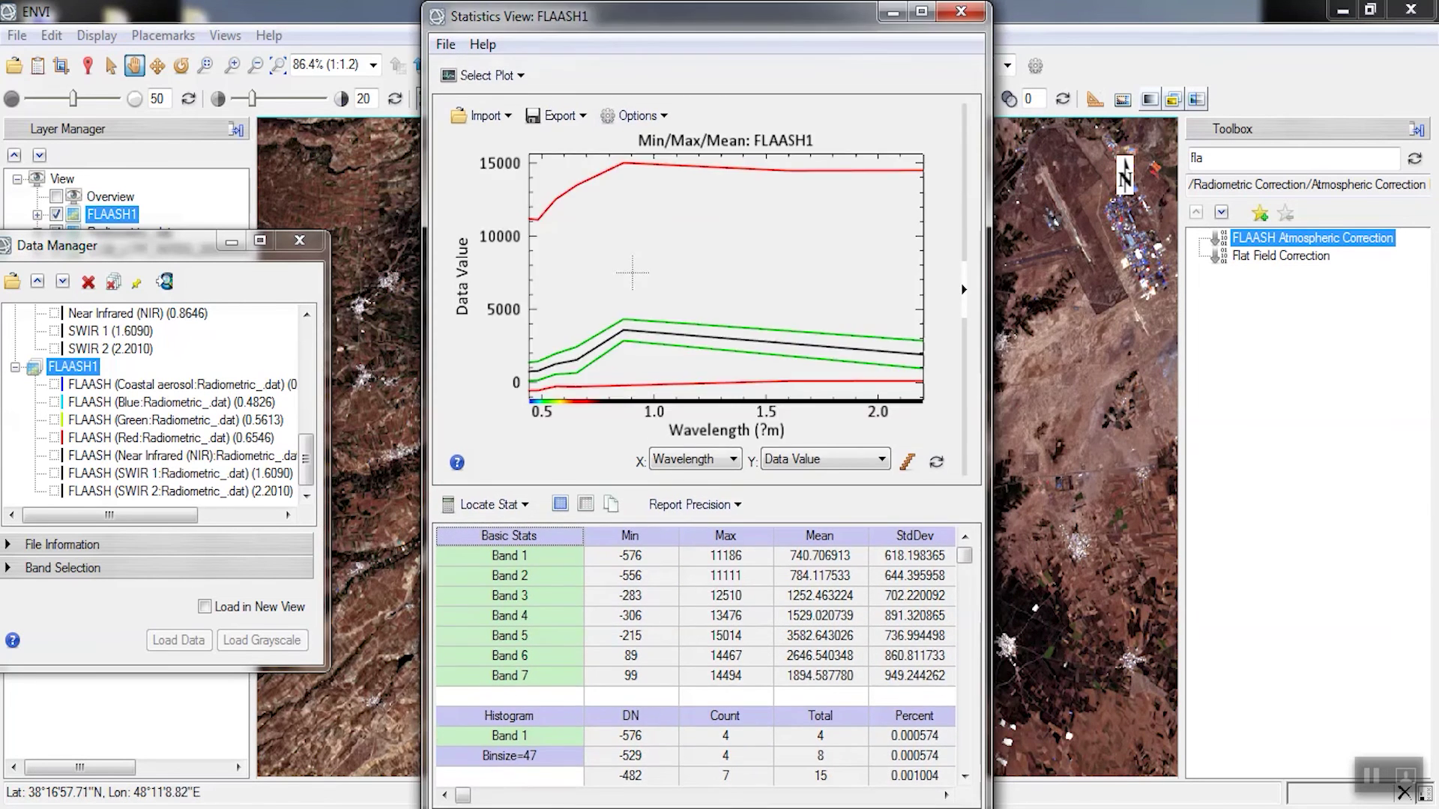
scroll(656, 618, down, 1)
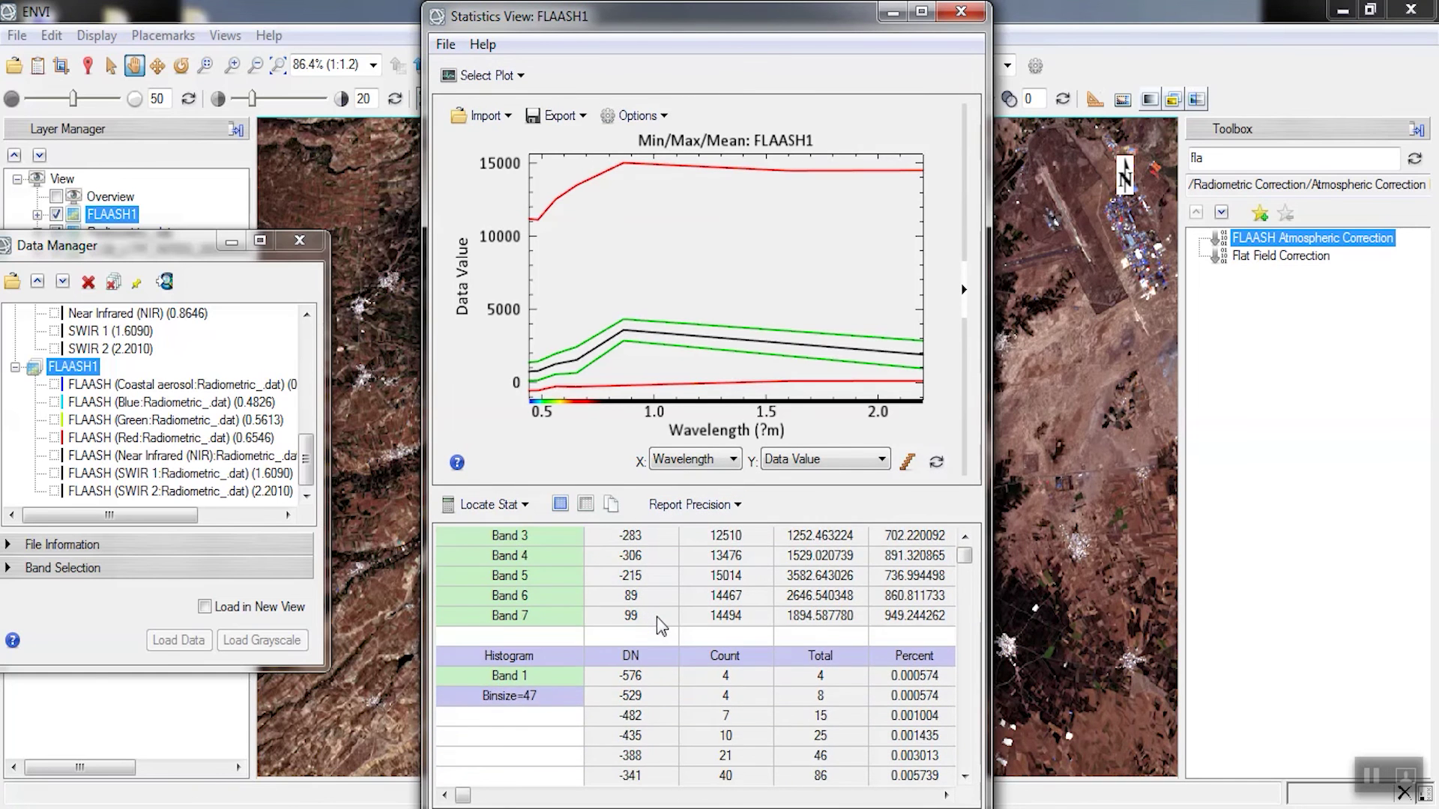
scroll(657, 616, down, 3)
scroll(656, 614, up, 1)
scroll(656, 615, down, 9)
scroll(656, 613, down, 2)
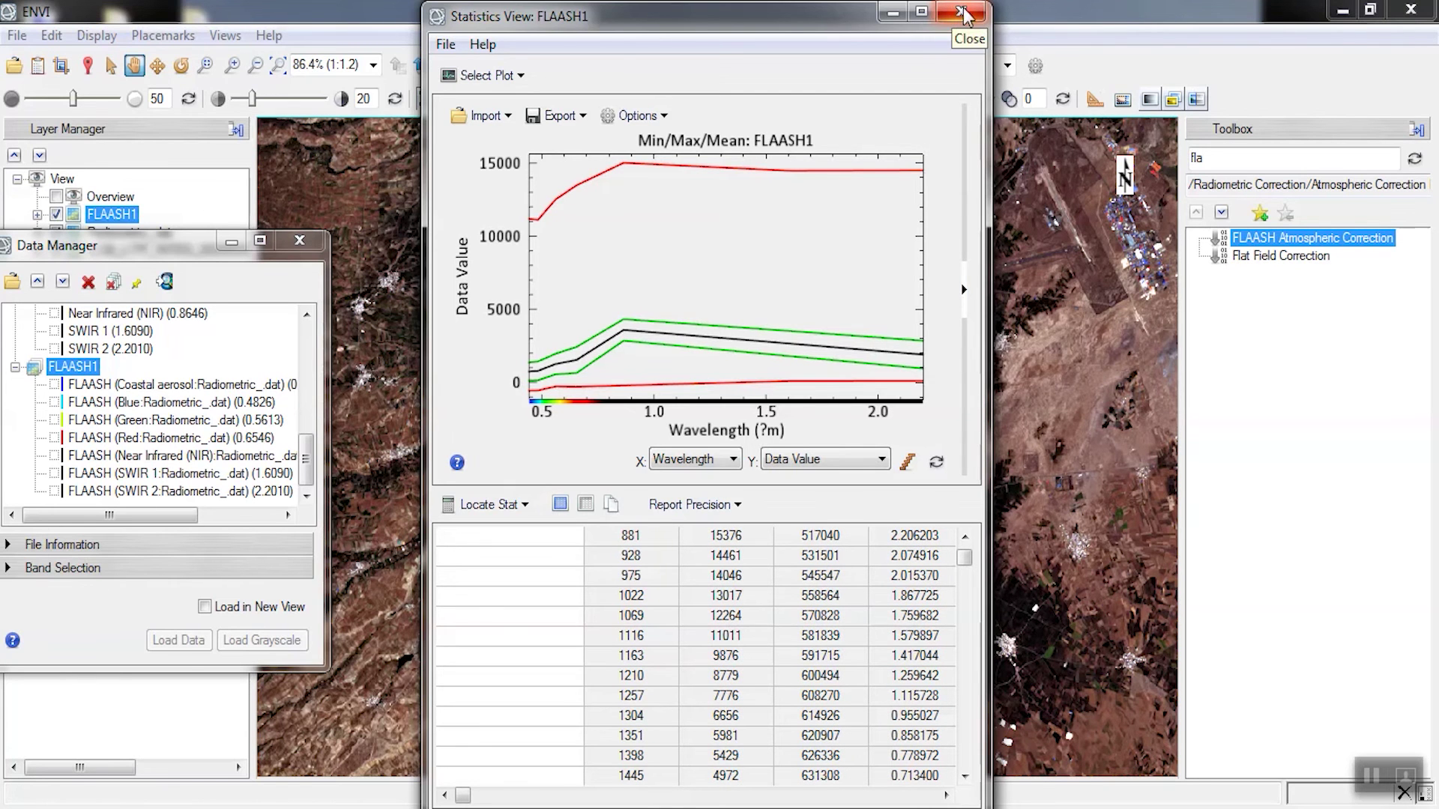
click(964, 13)
Step: Open Band Math and add the expression float((b1 le 0)*0 + (b1 ge 10000.0)*1 + (b1 gt 0 and b1 lt 10000)*float(b1/10000.0)) to its list
double_click(1258, 159)
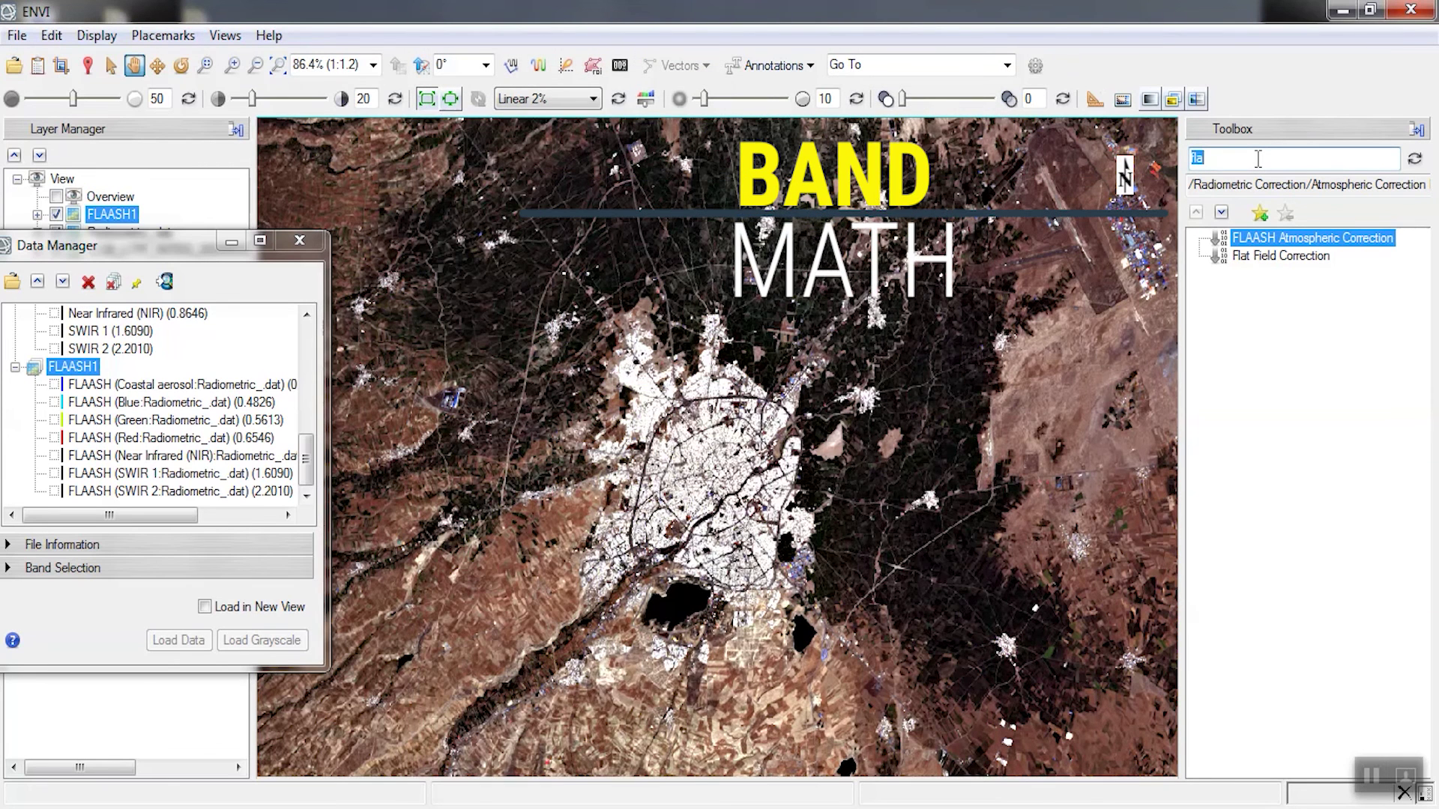
text(band)
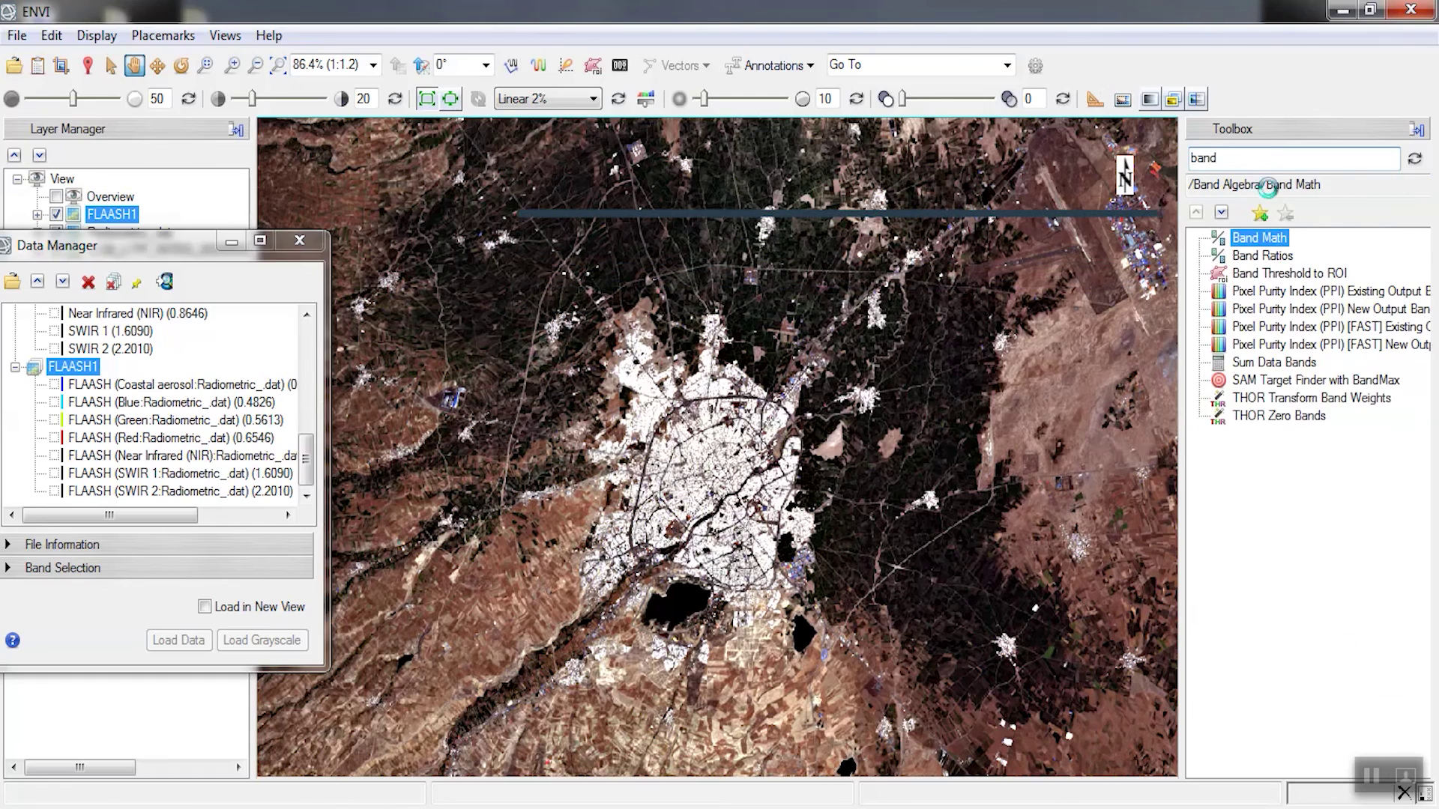
double_click(1259, 237)
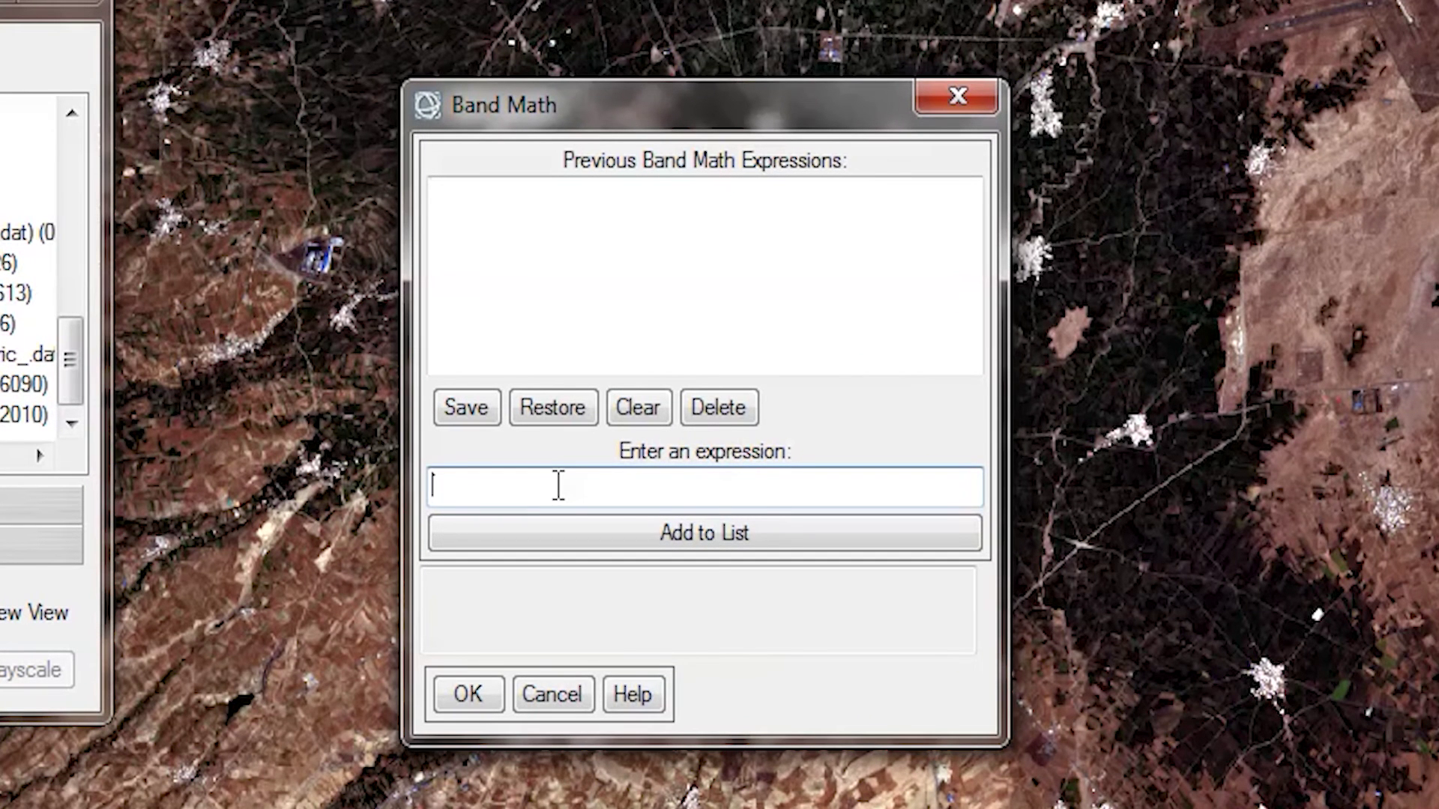
text(float (()
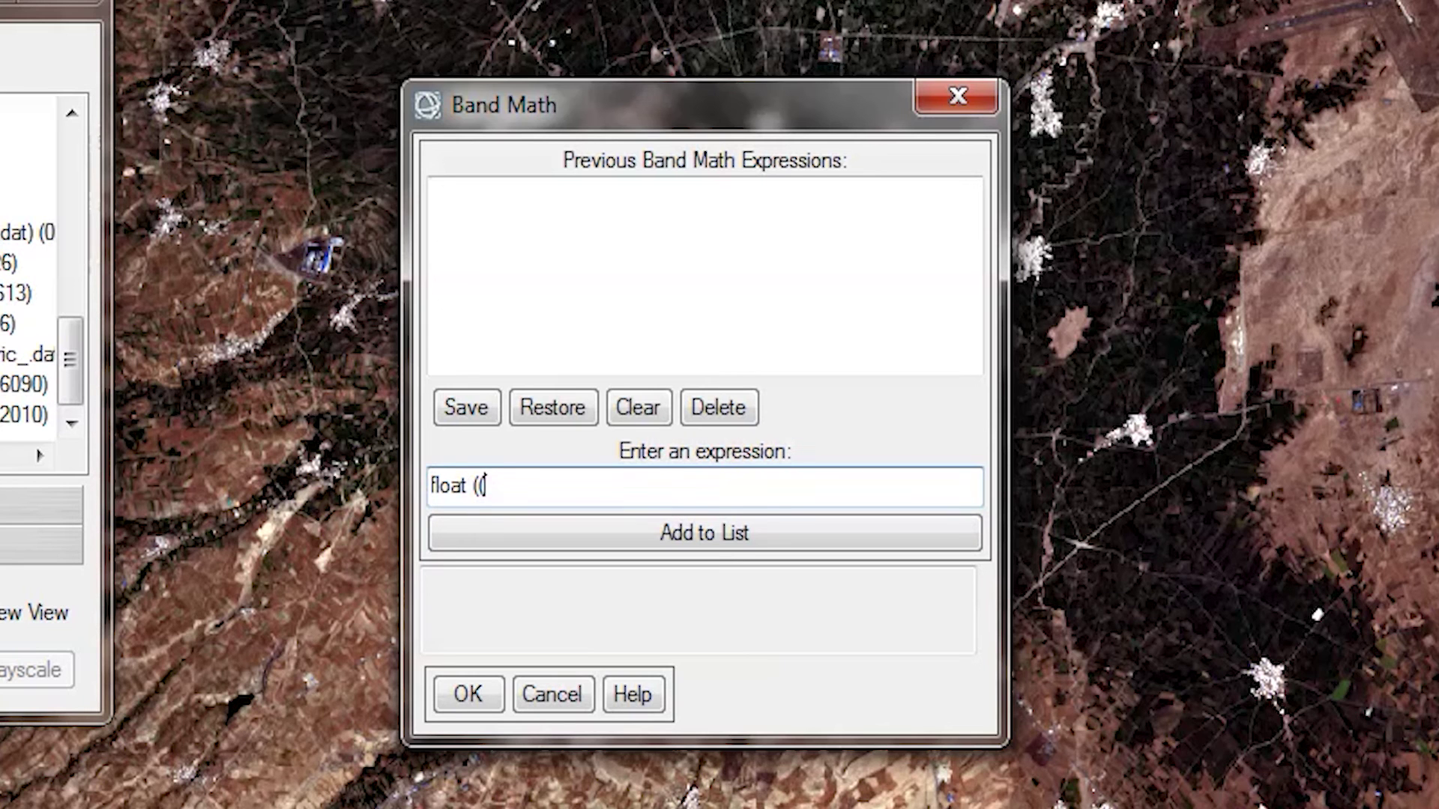
text(b1 le 0)*)
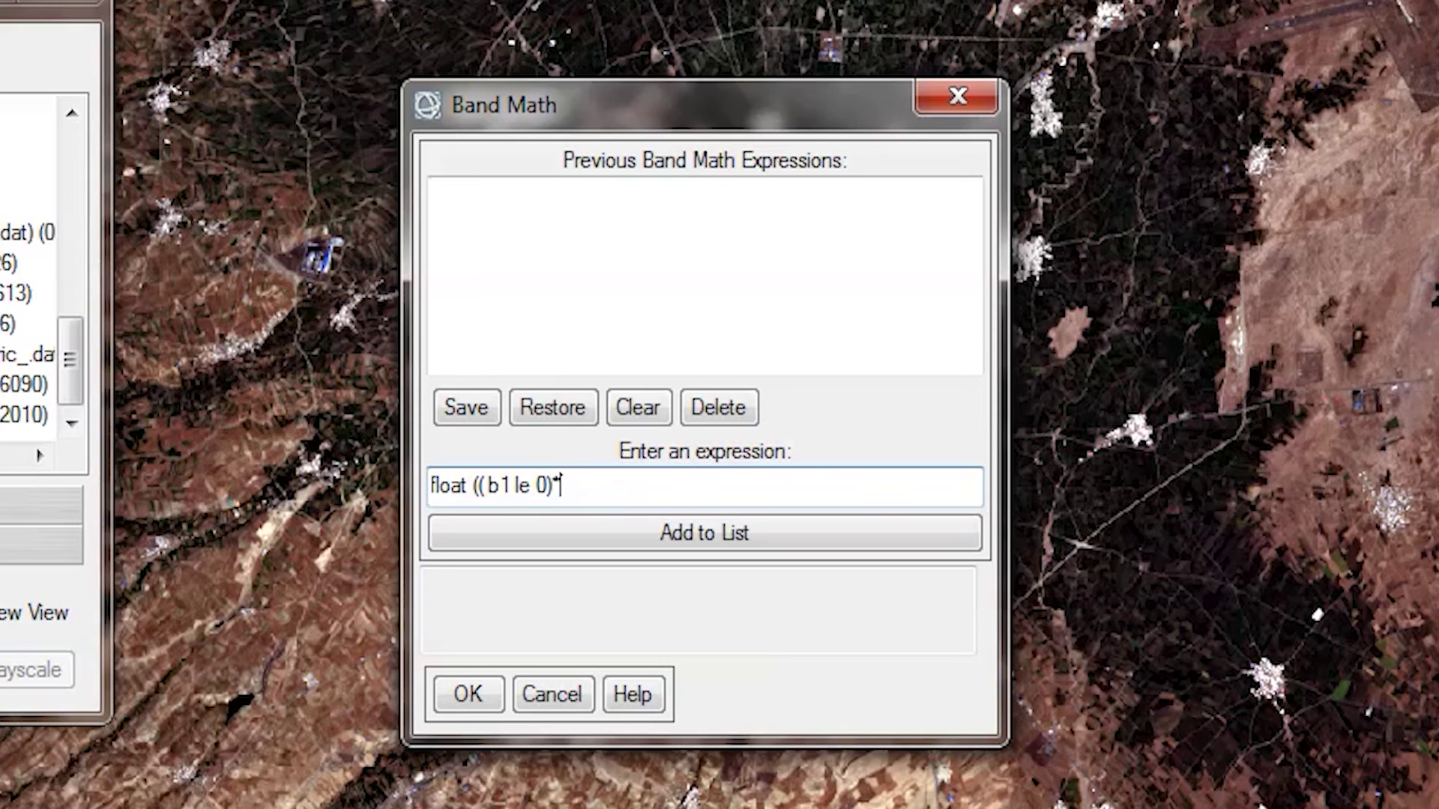
text( 0 + (b1)
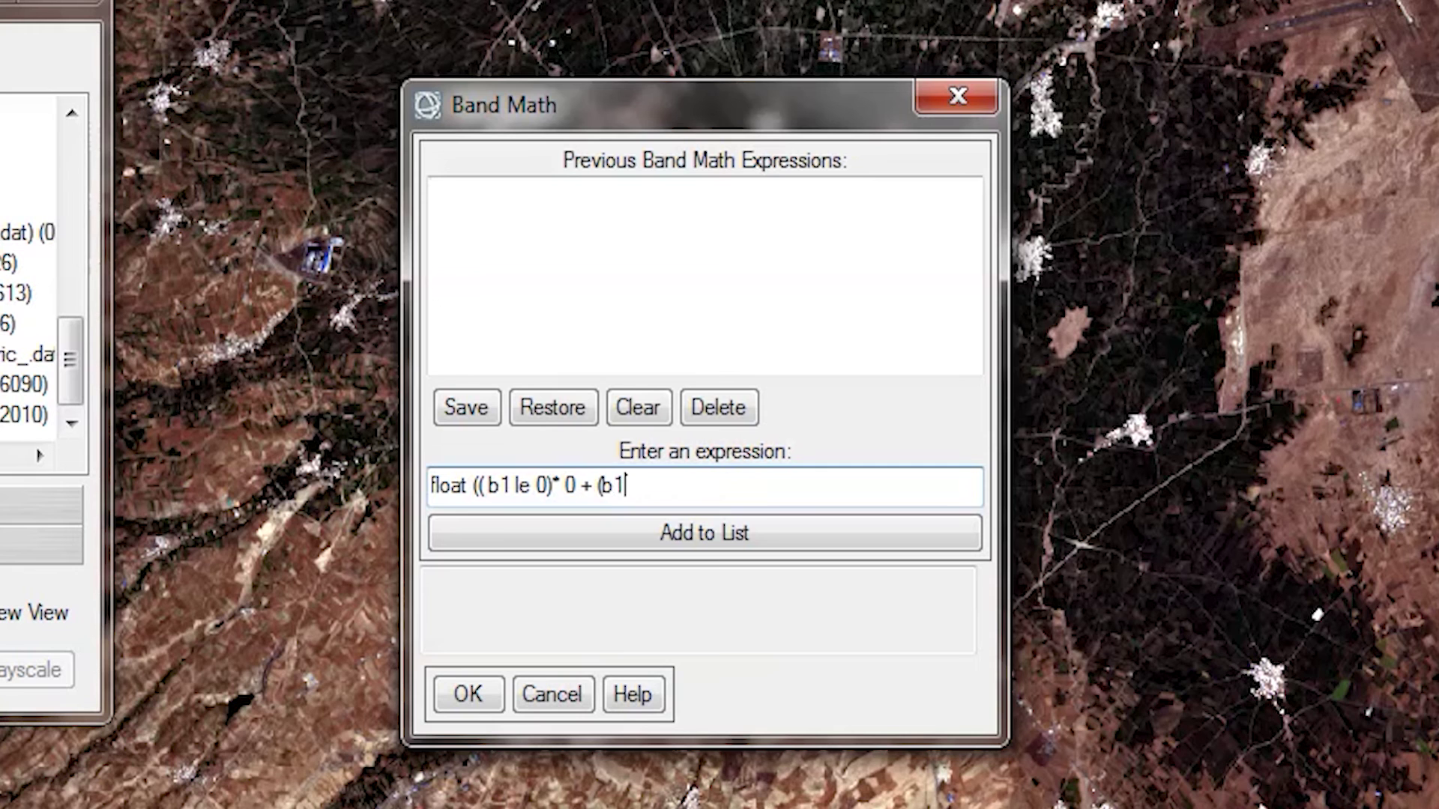
text( ge 10)
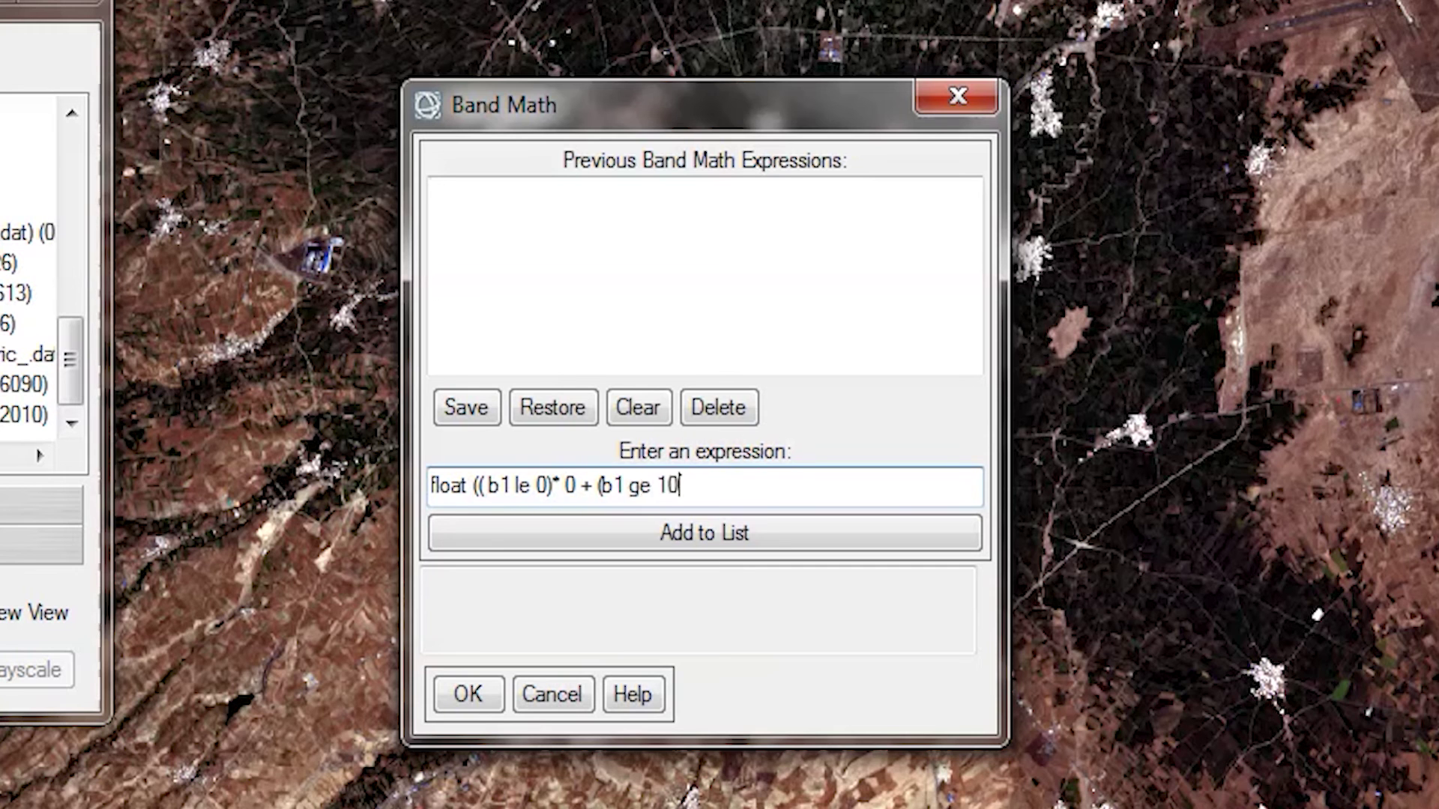
text(000.0)
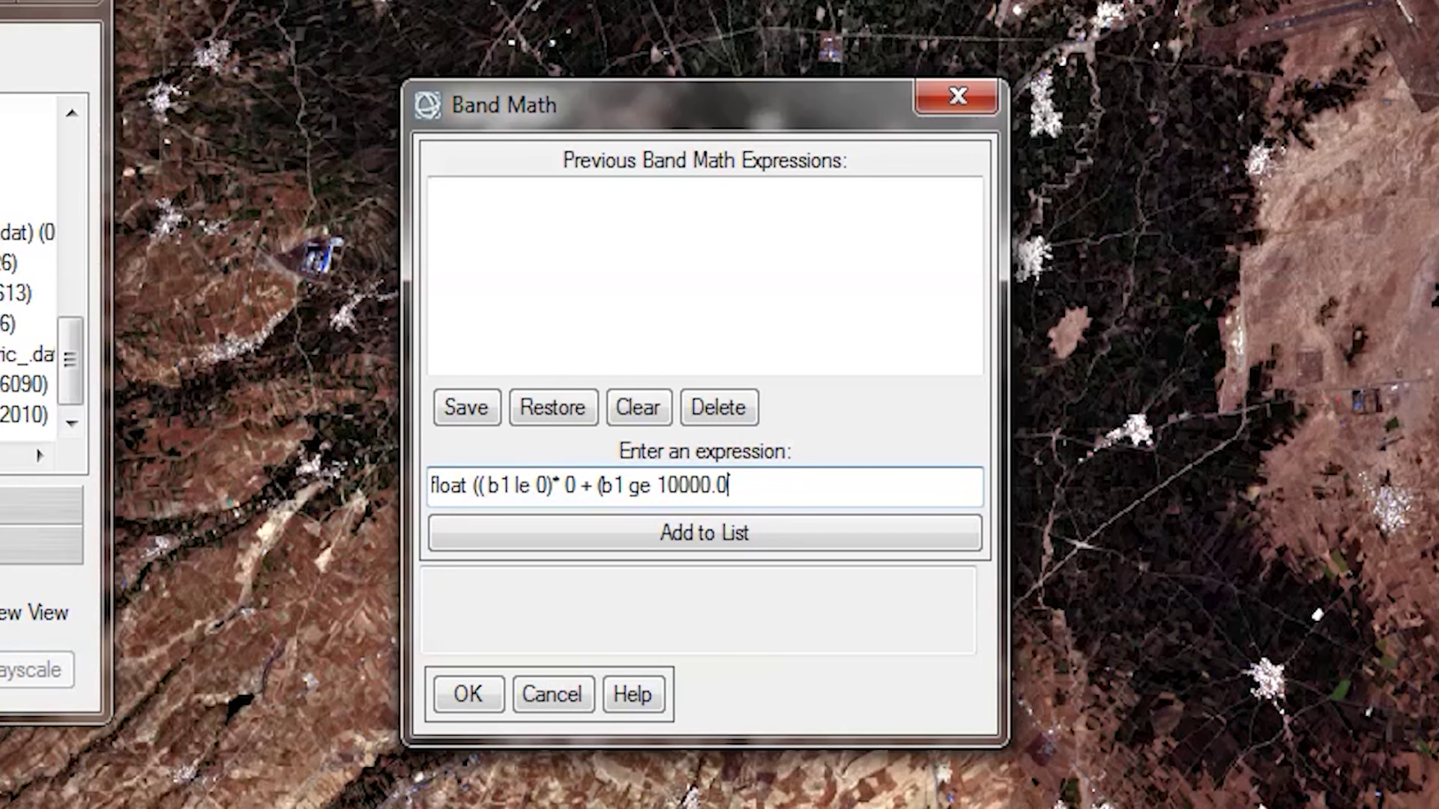
text()* 1 +)
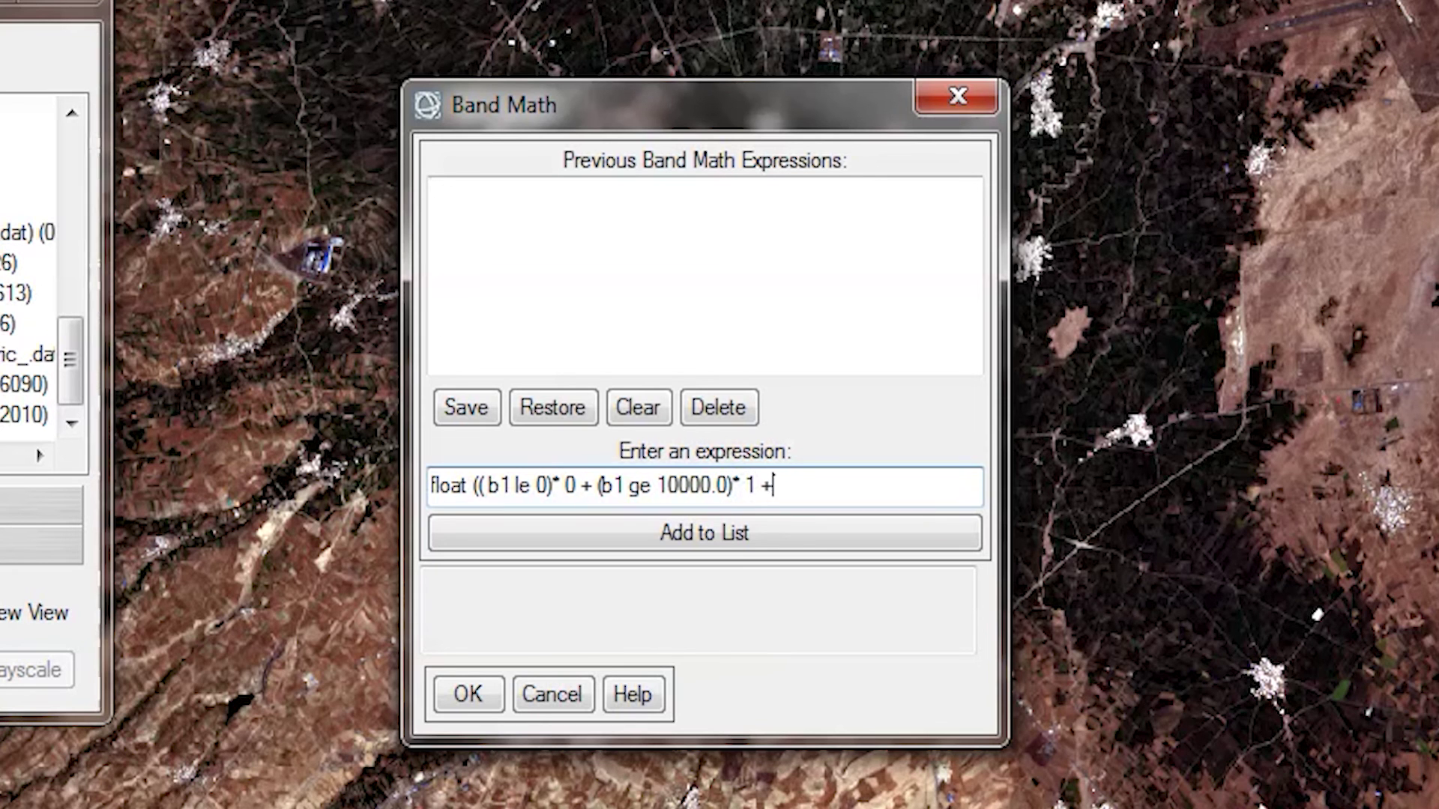
text( (b)
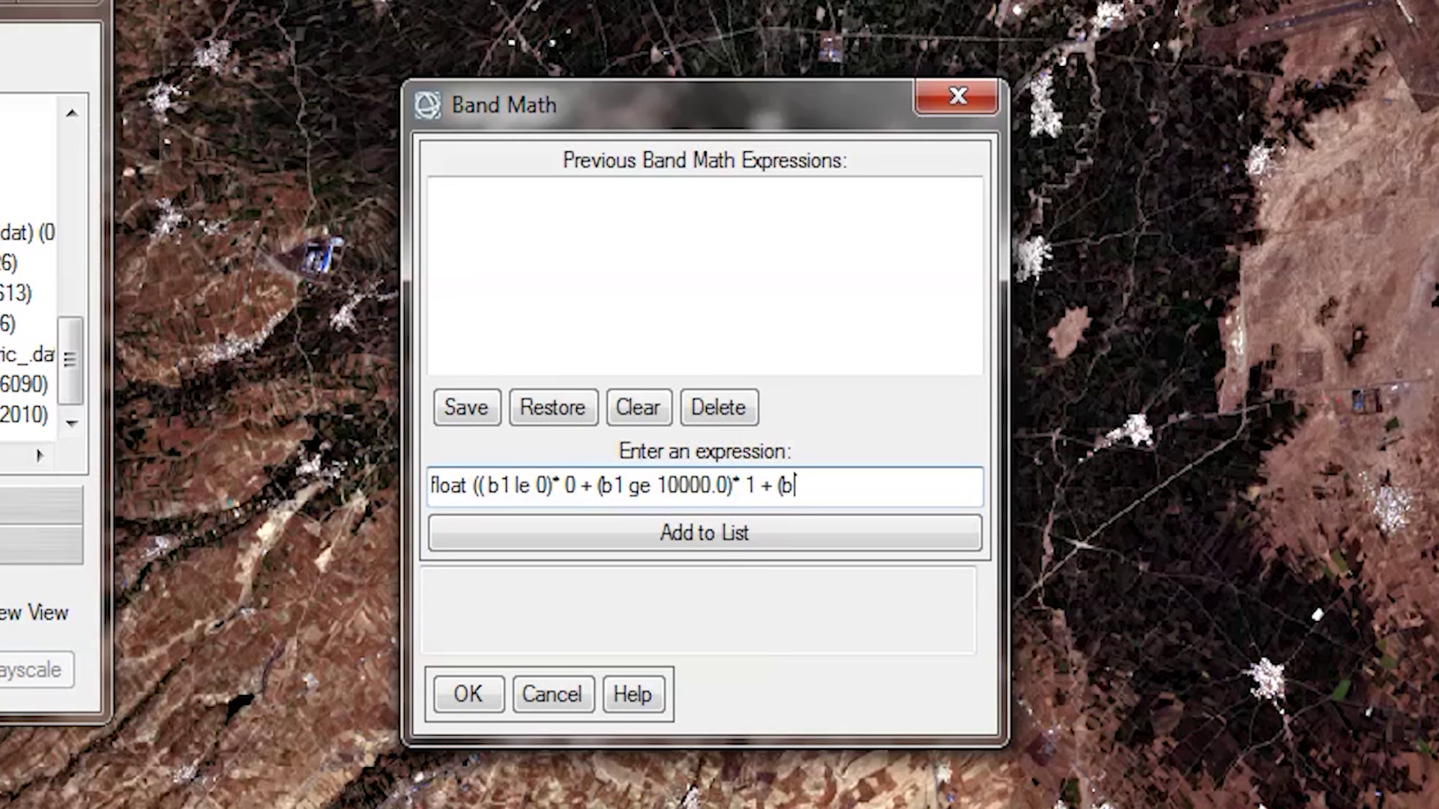
text(1 gt 0 and b1)
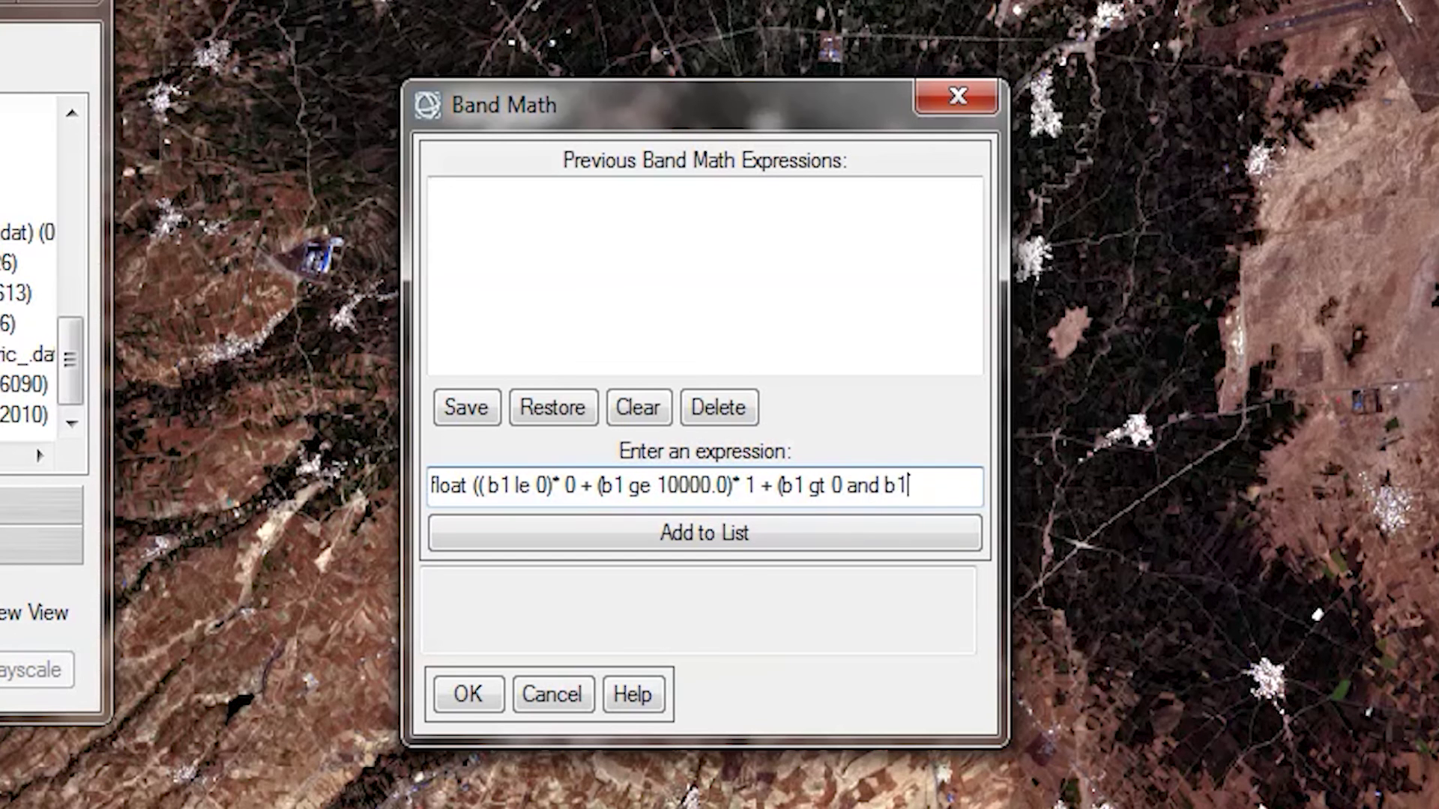
text(lt 10000)
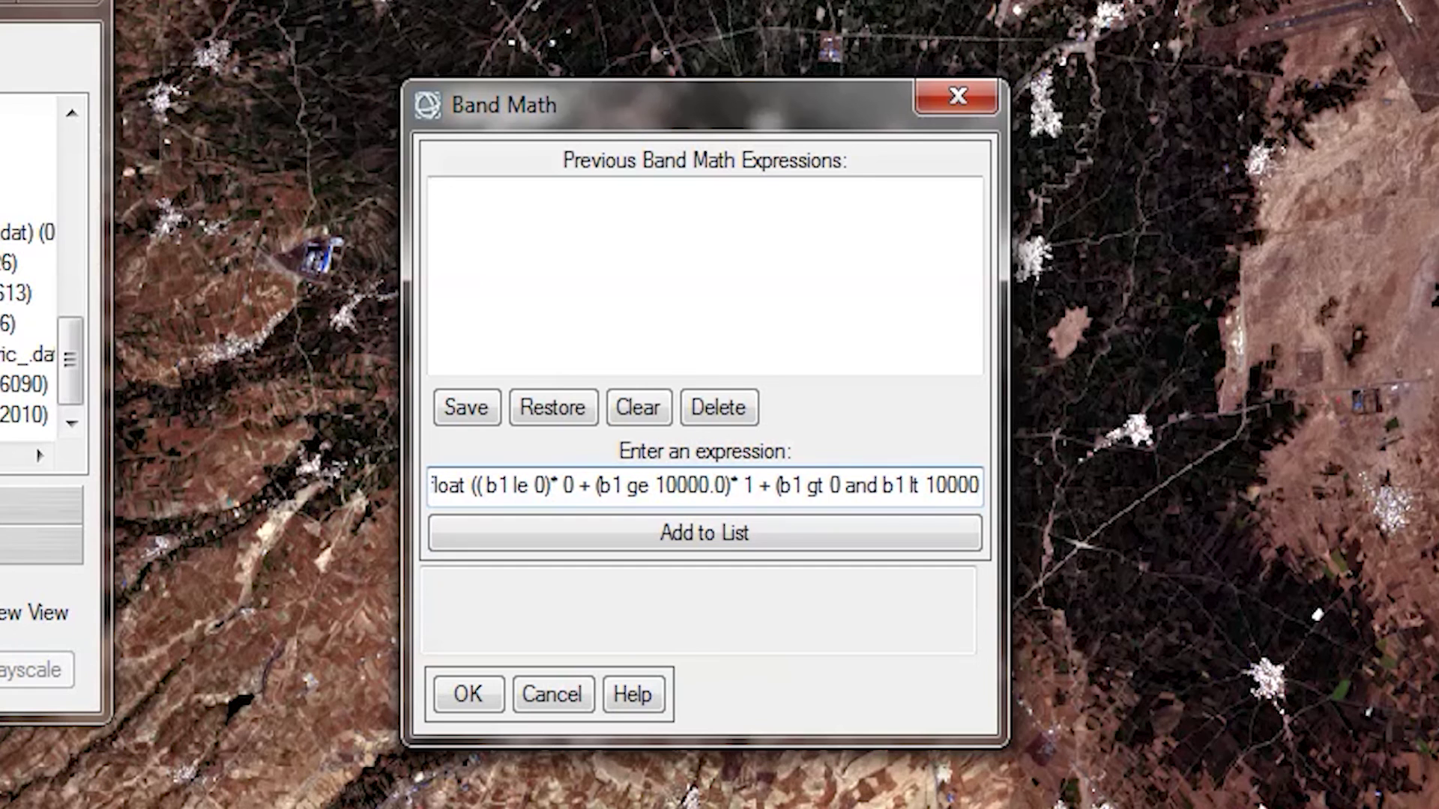
text())
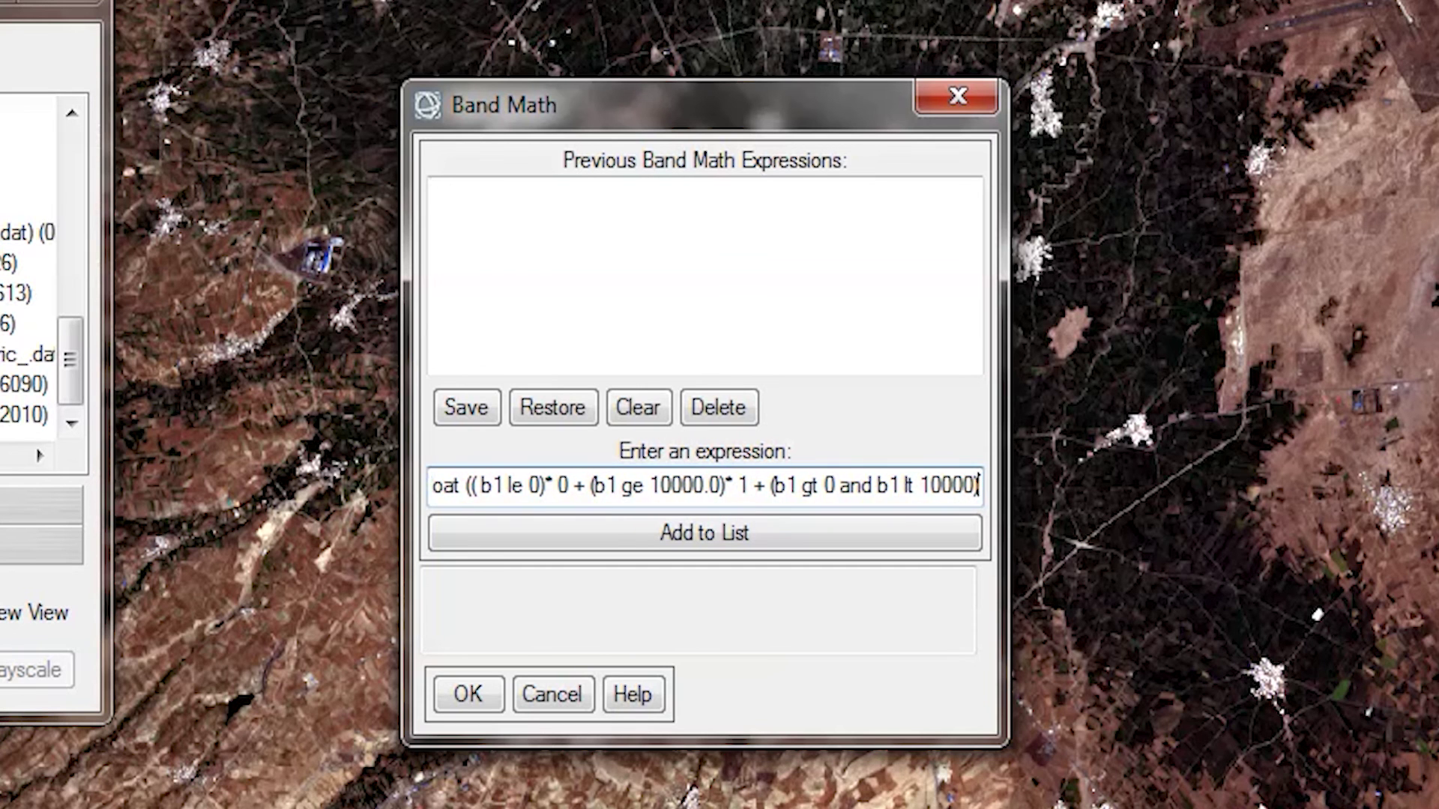
text(*)
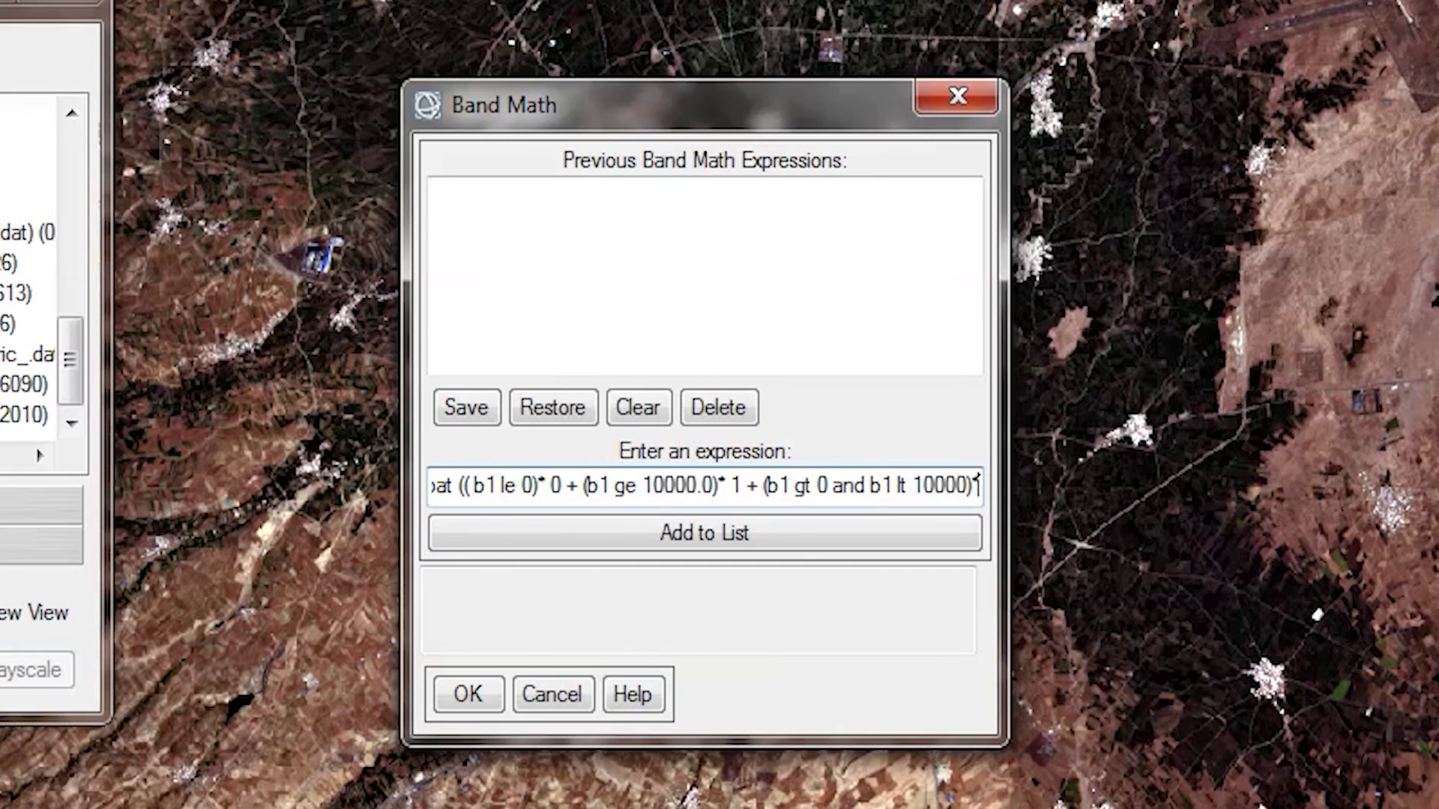
text(flo)
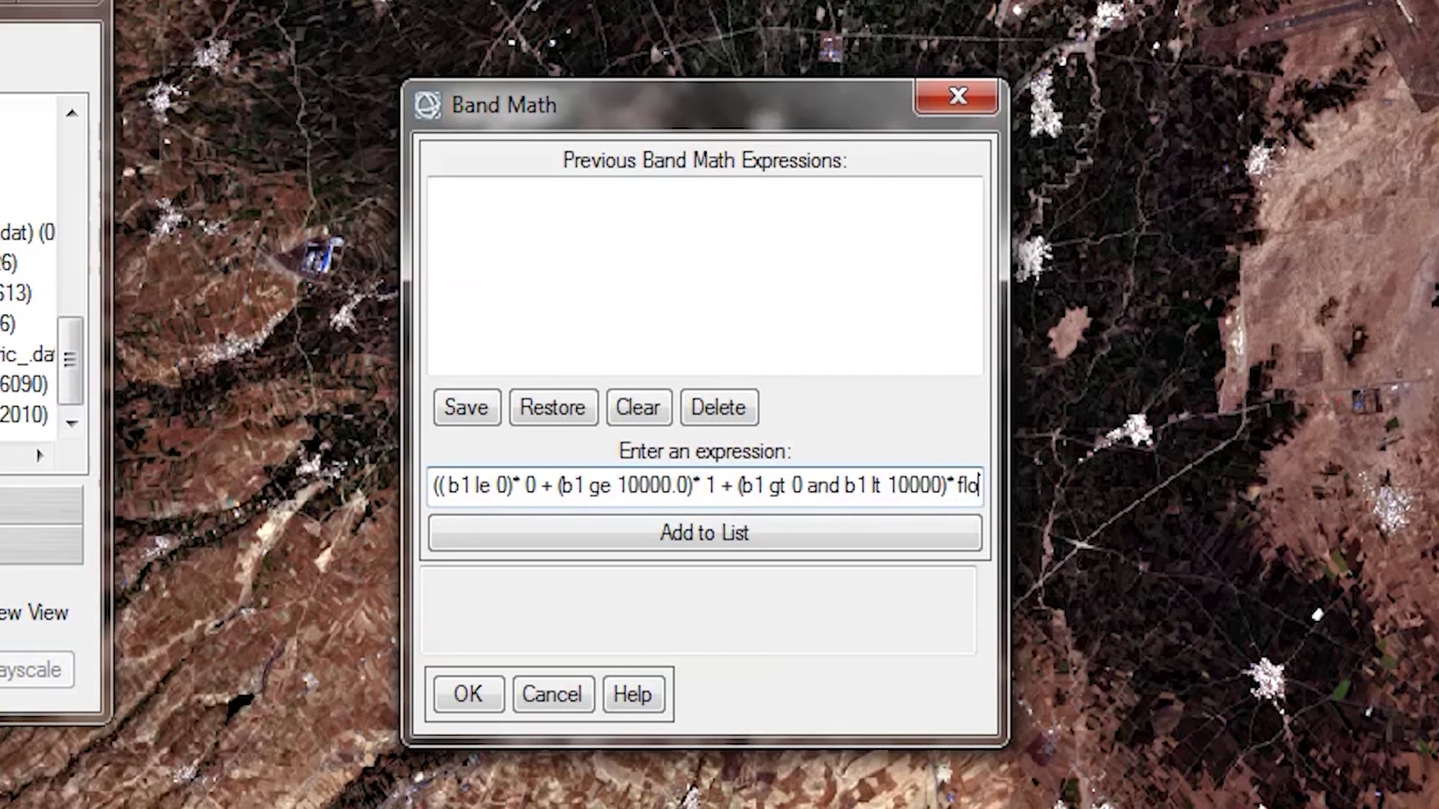
text(at()
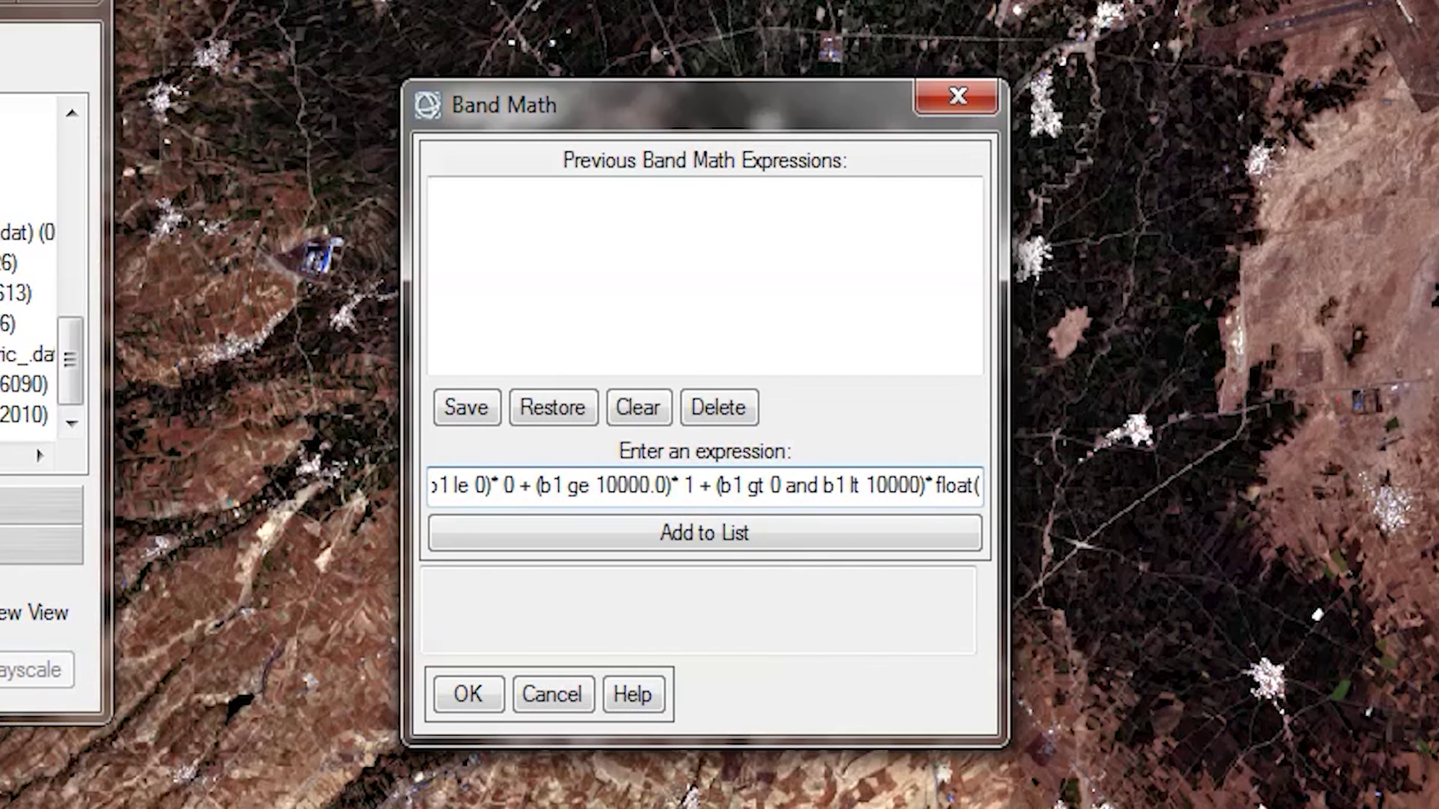
text(b1)
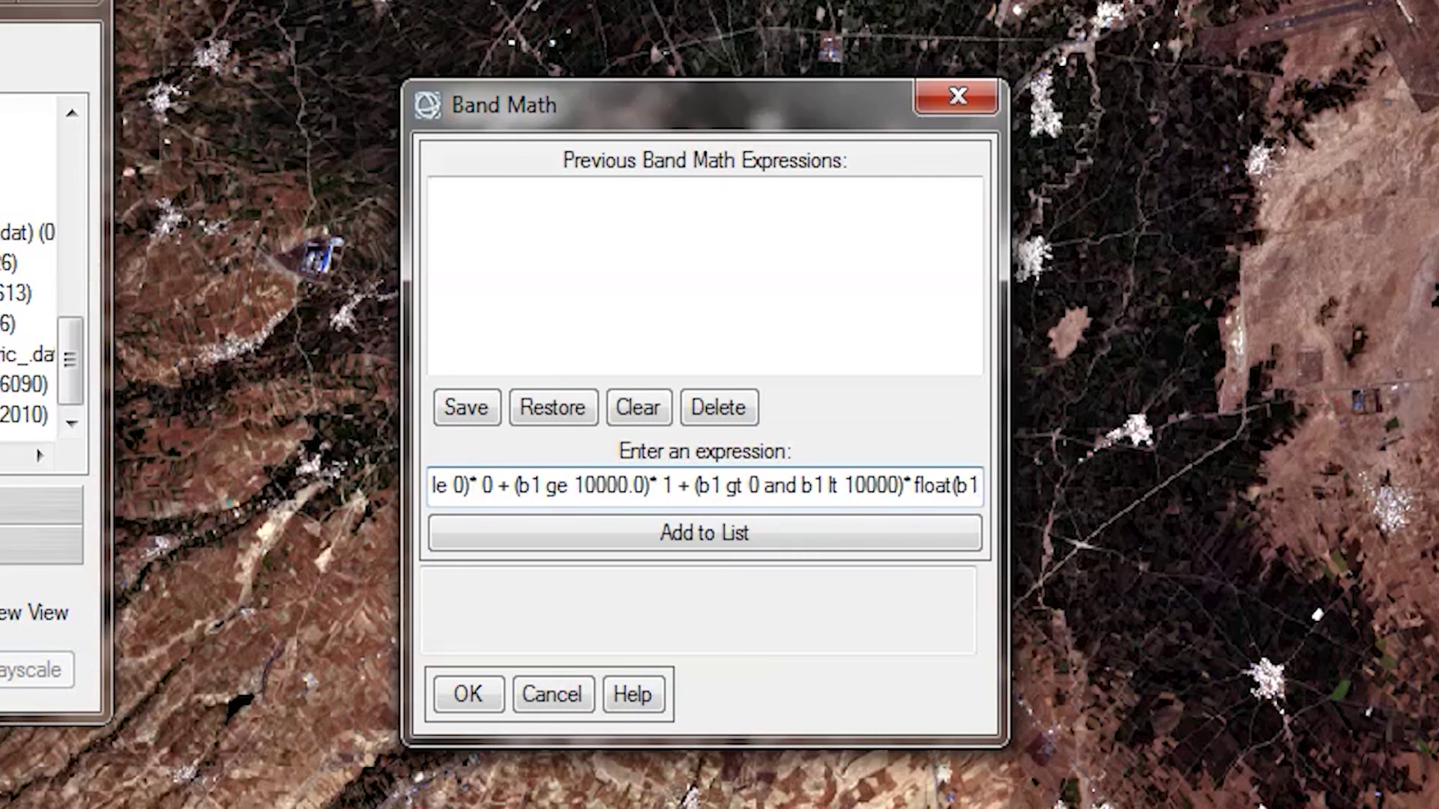
text( / 10000.0)
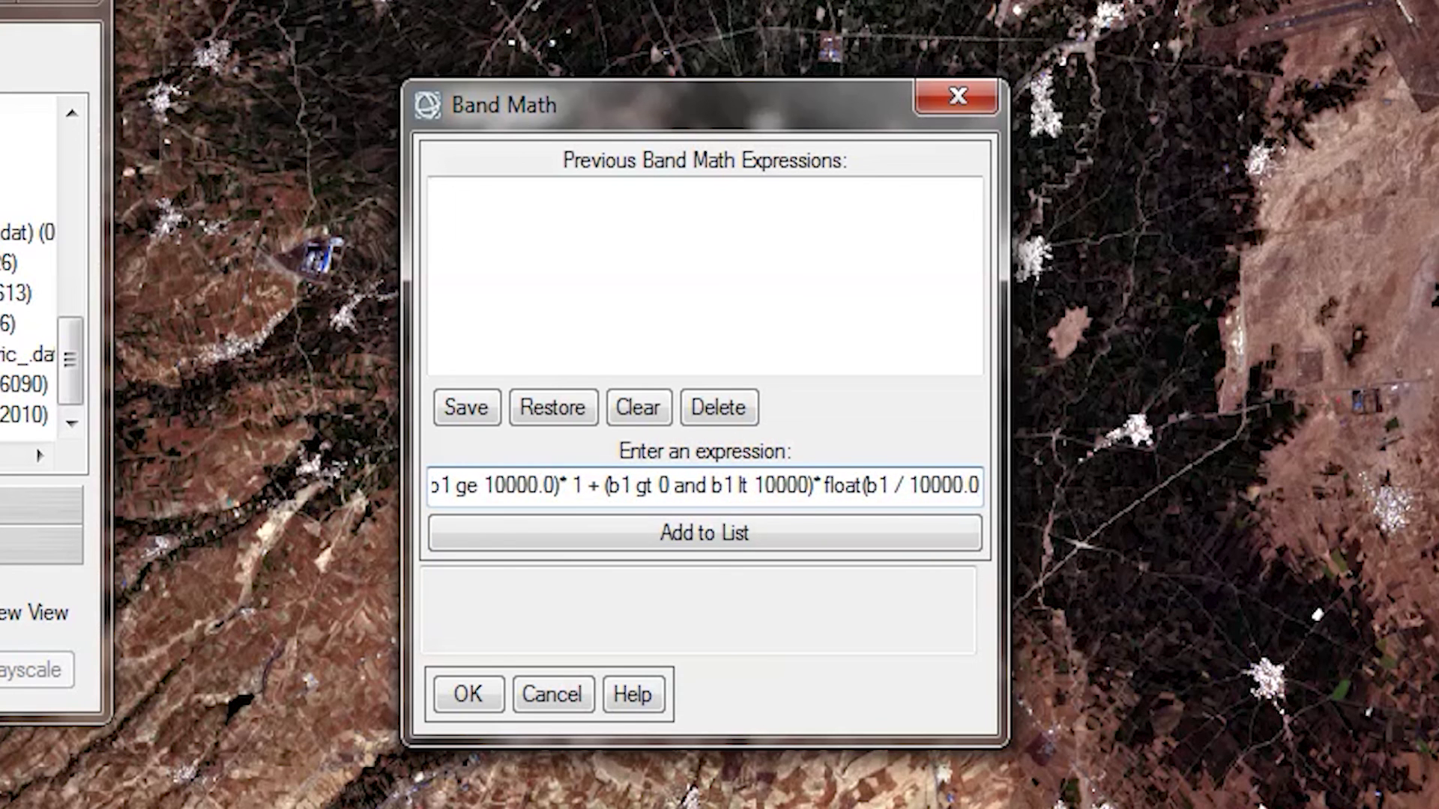
text())
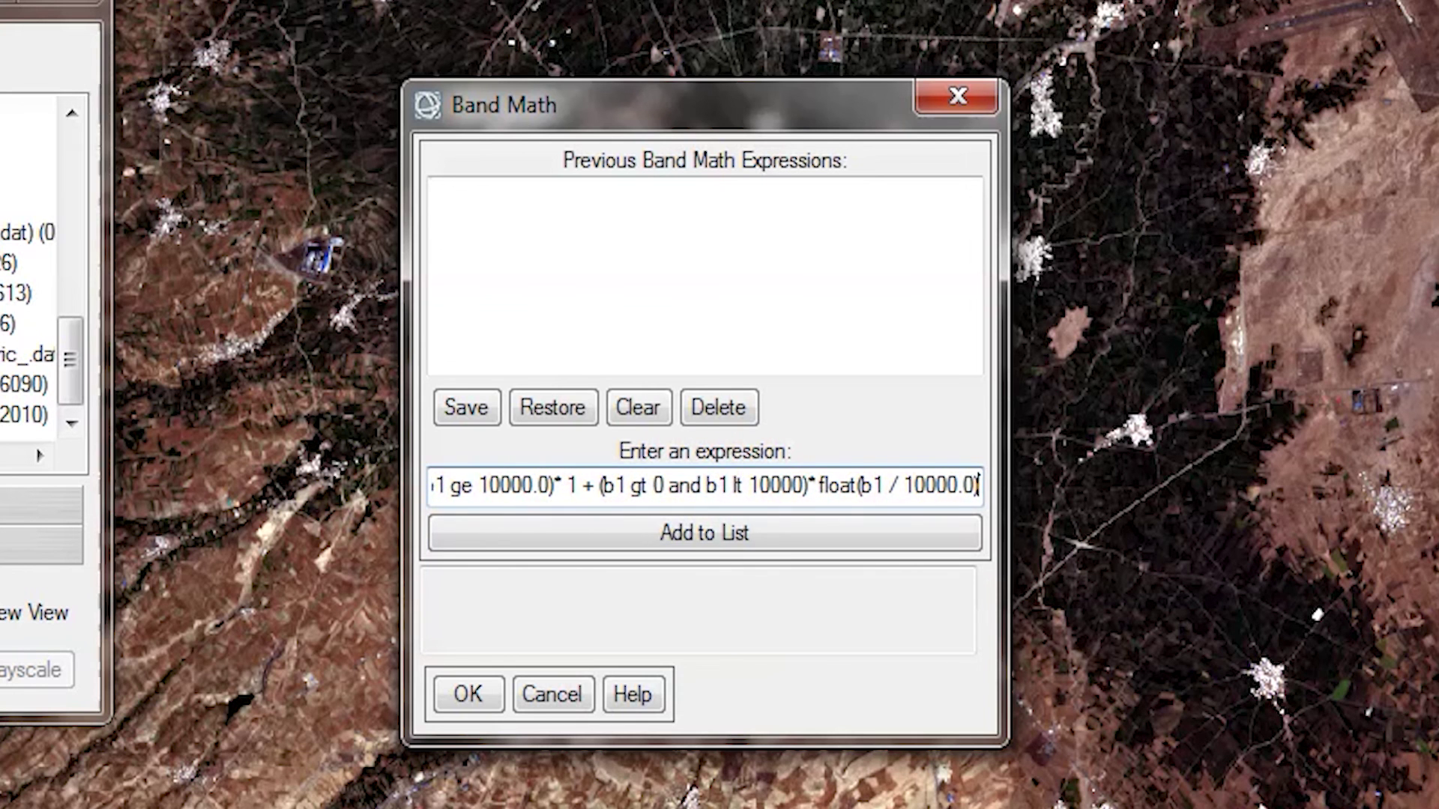
text())
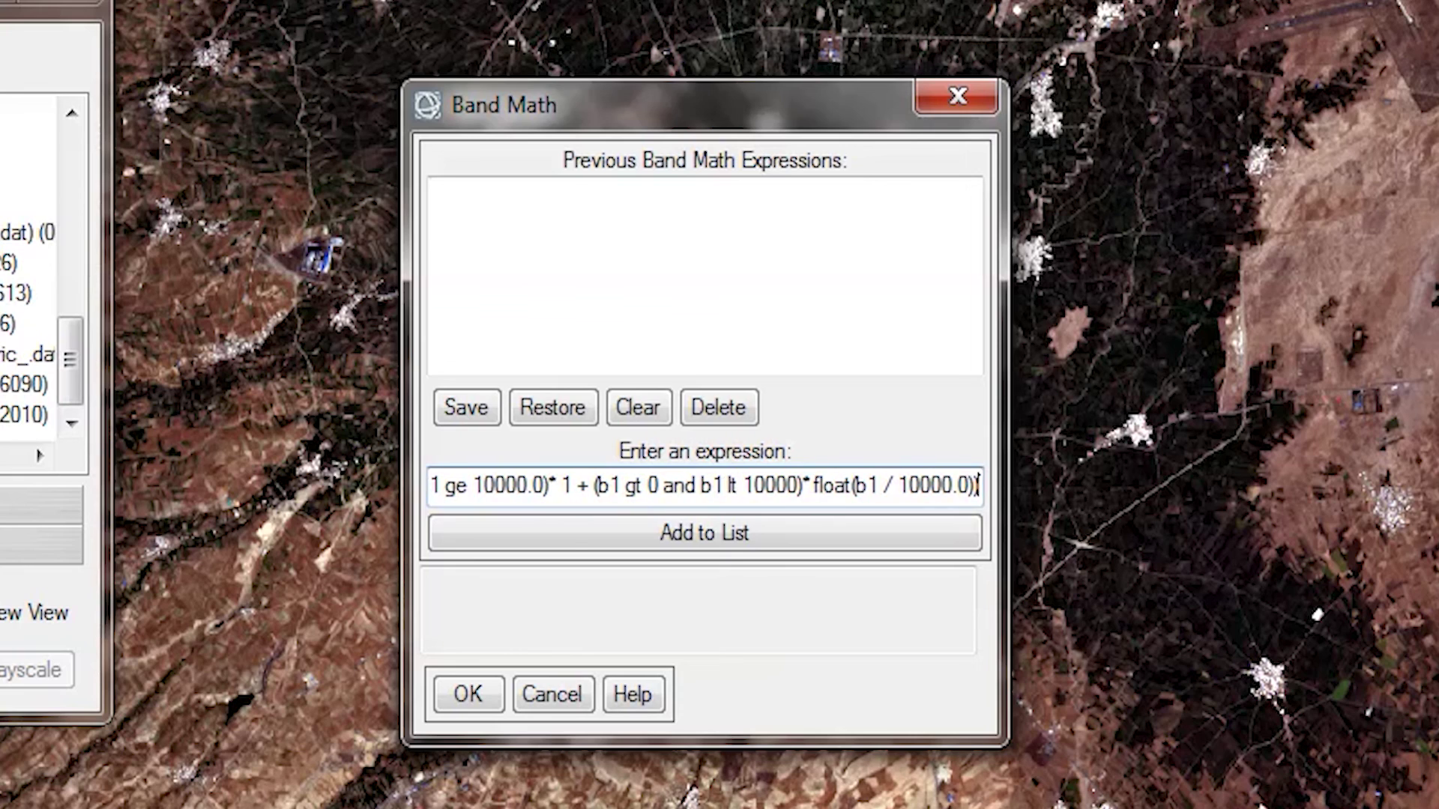
click(554, 520)
click(649, 192)
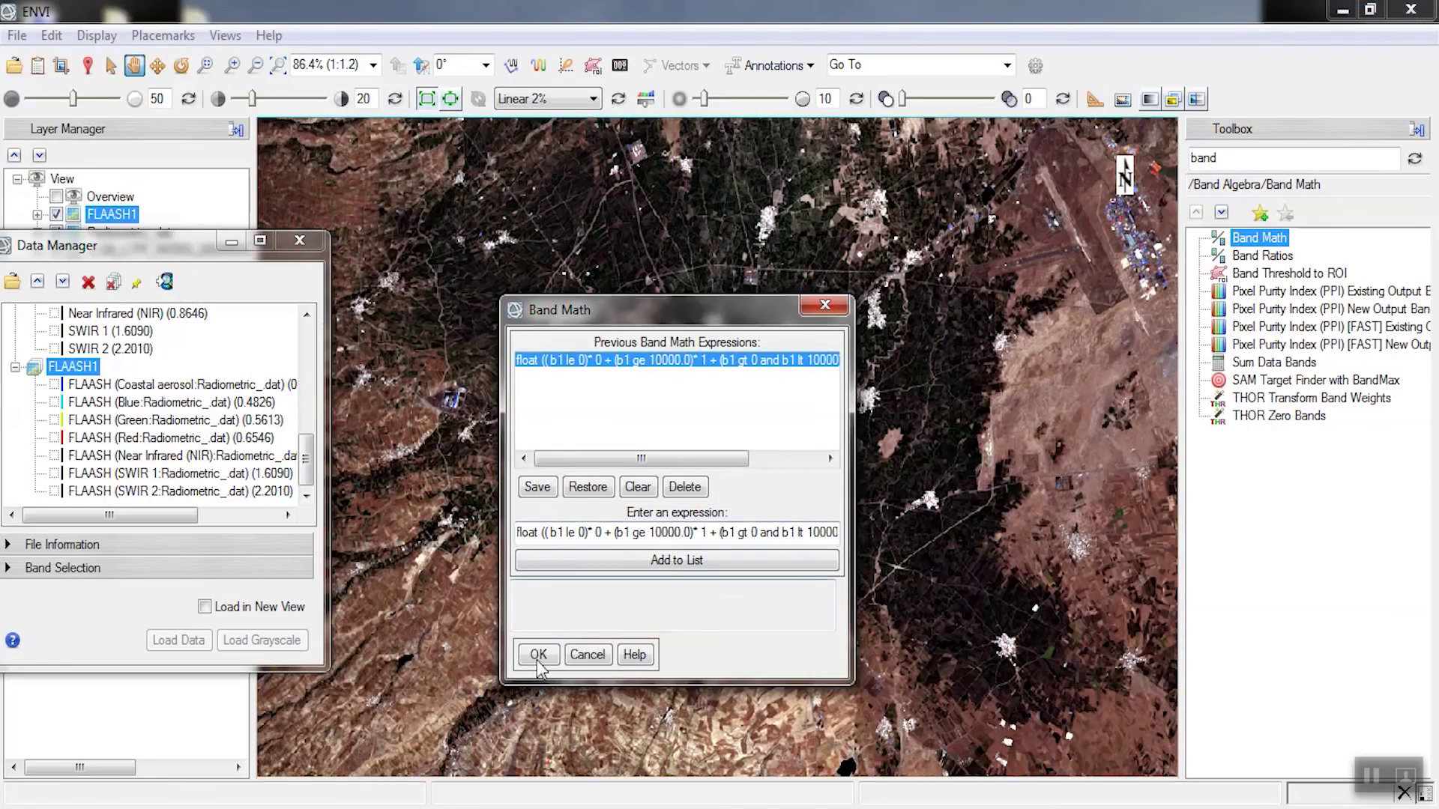
Step: Run the expression with variable B1 mapped to the whole FLAASH1 file and the result output to memory
click(538, 659)
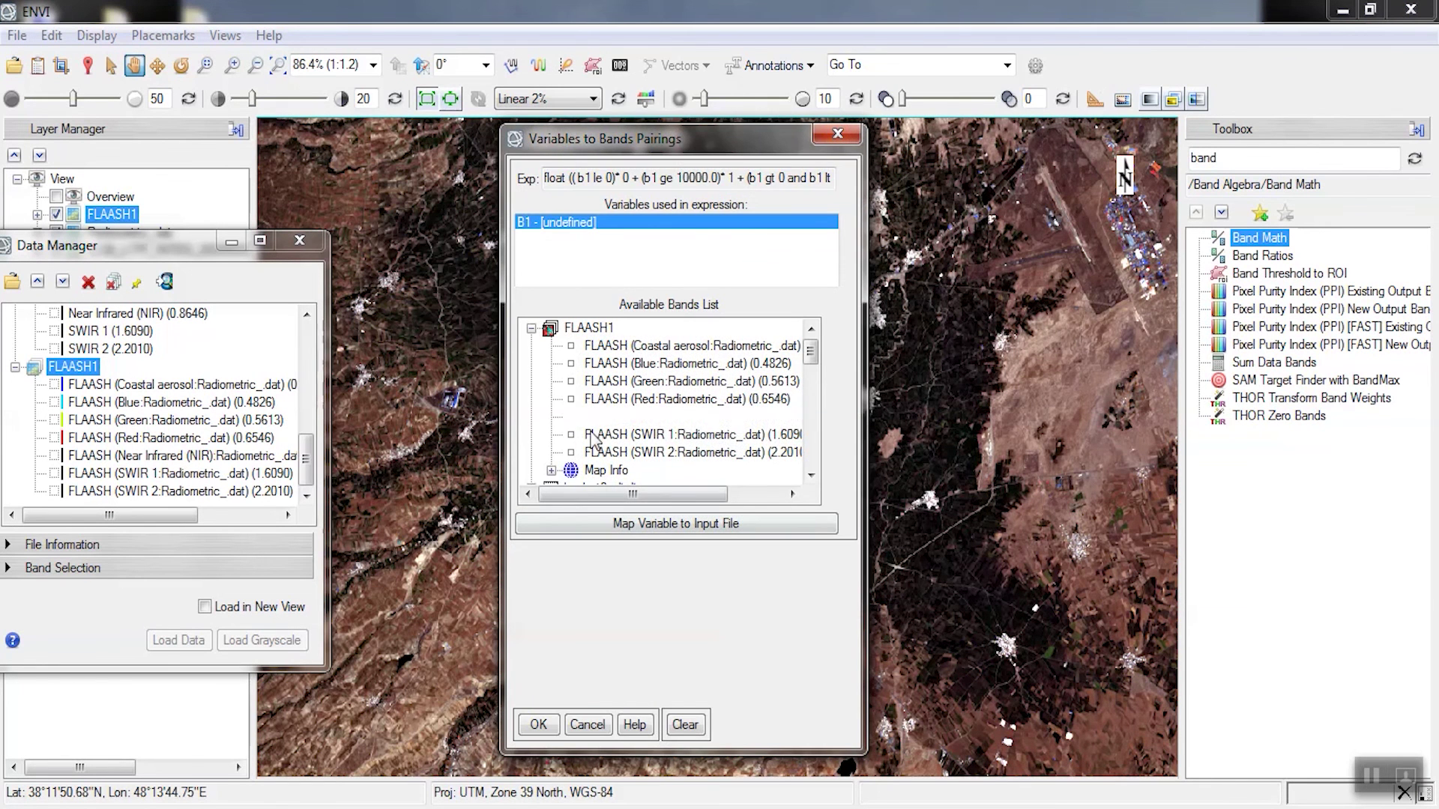
click(635, 528)
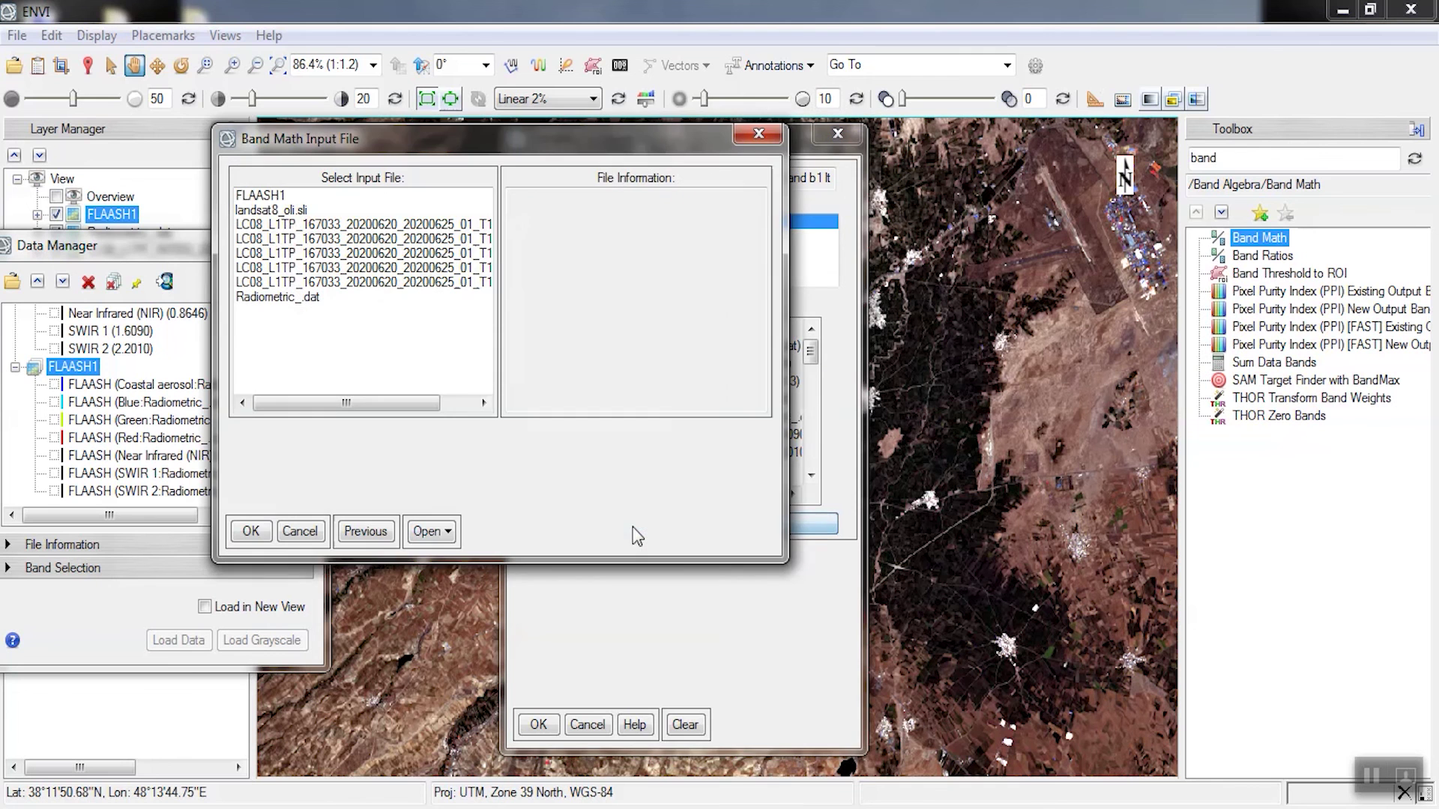
click(266, 196)
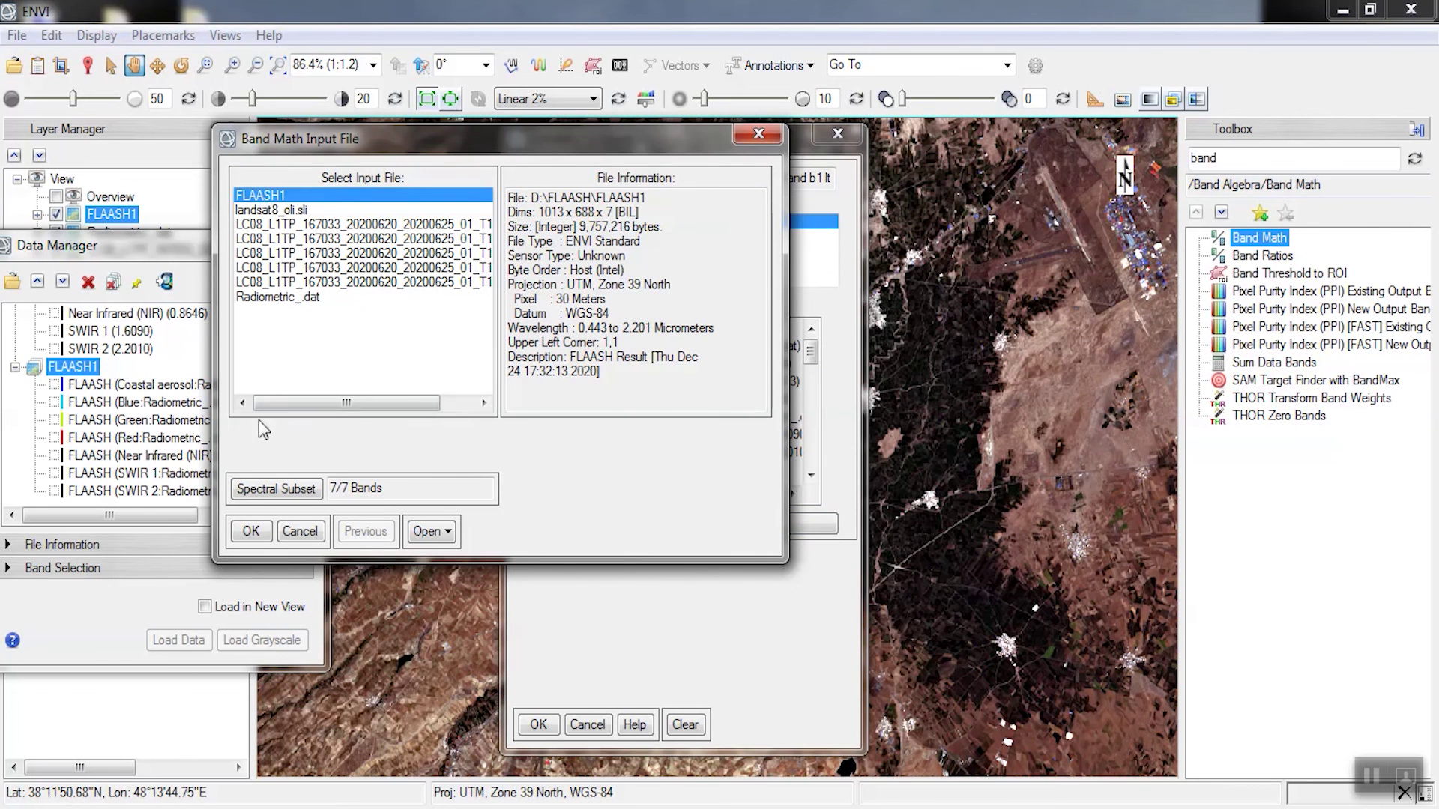
click(250, 531)
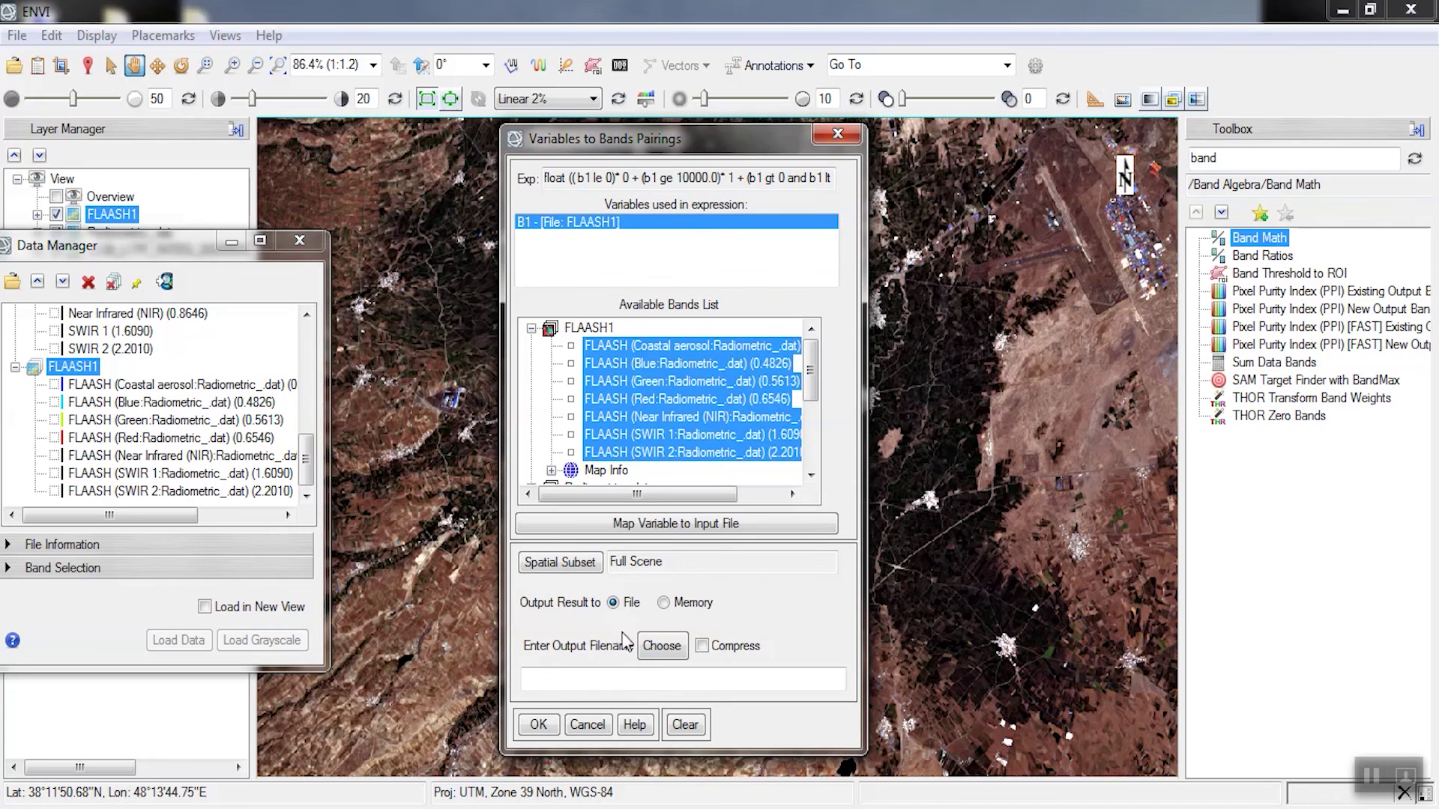
click(664, 603)
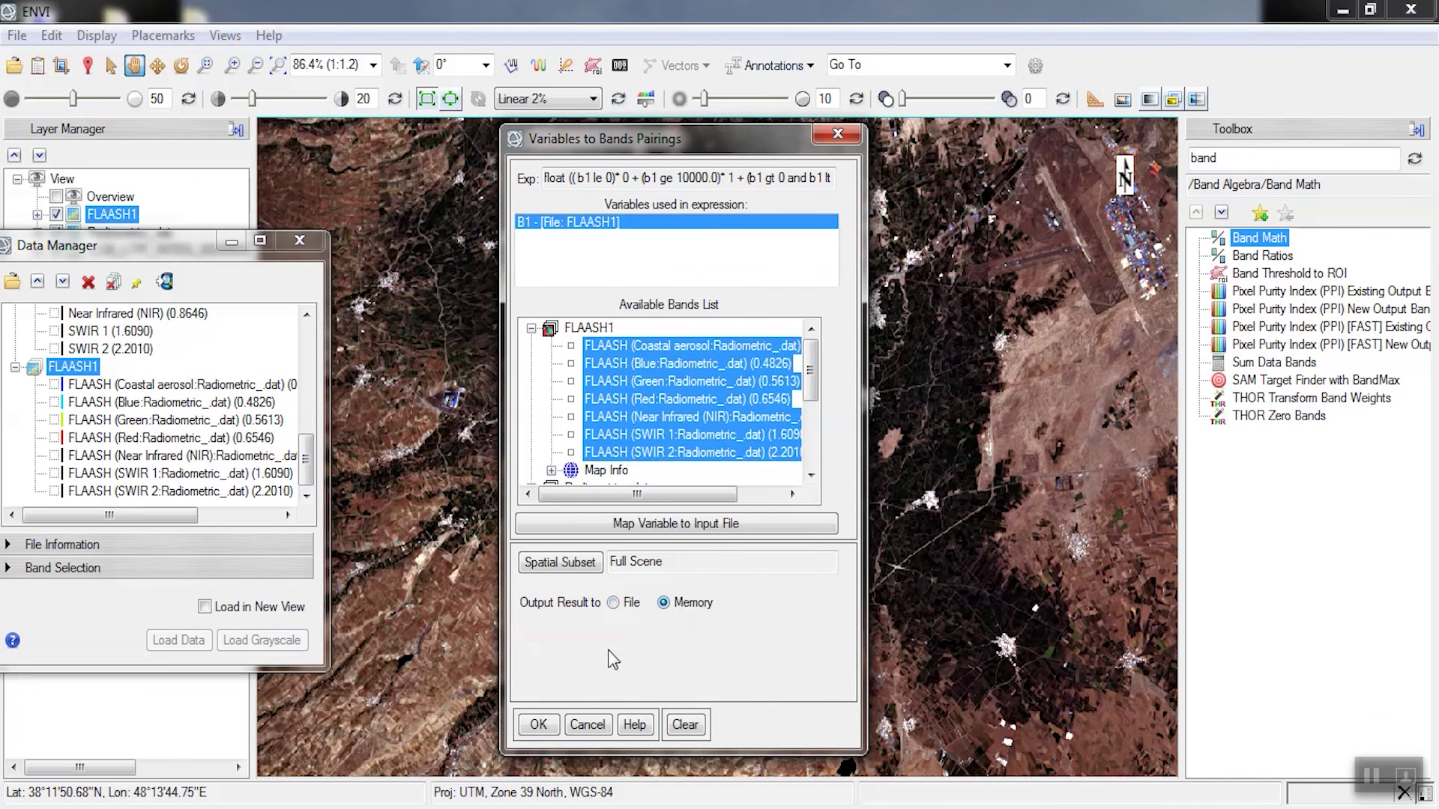
click(539, 724)
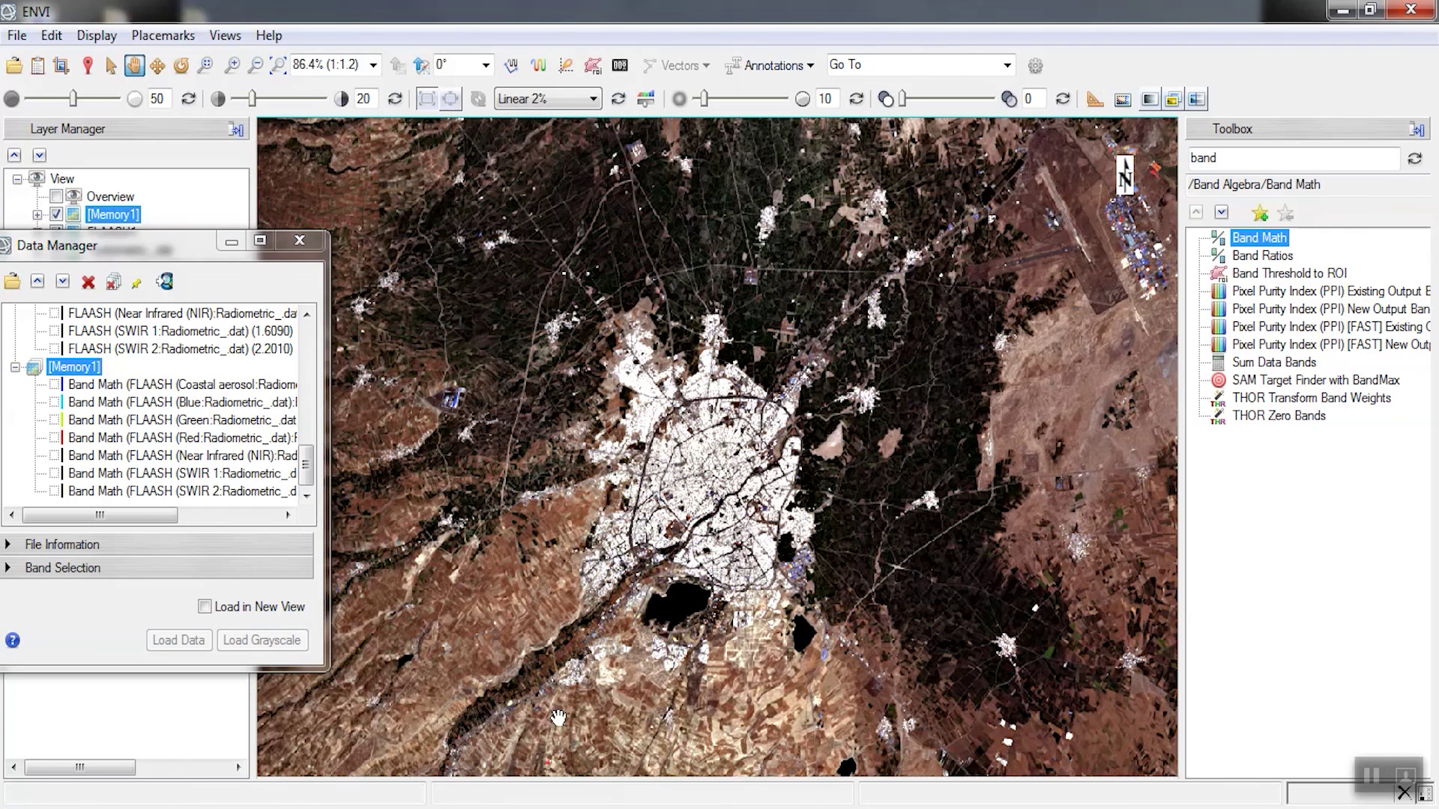
Step: Compute quick statistics for the Band Math result in memory, examine the band minimum, maximum and histogram values, and close the statistics view
right_click(65, 366)
click(131, 534)
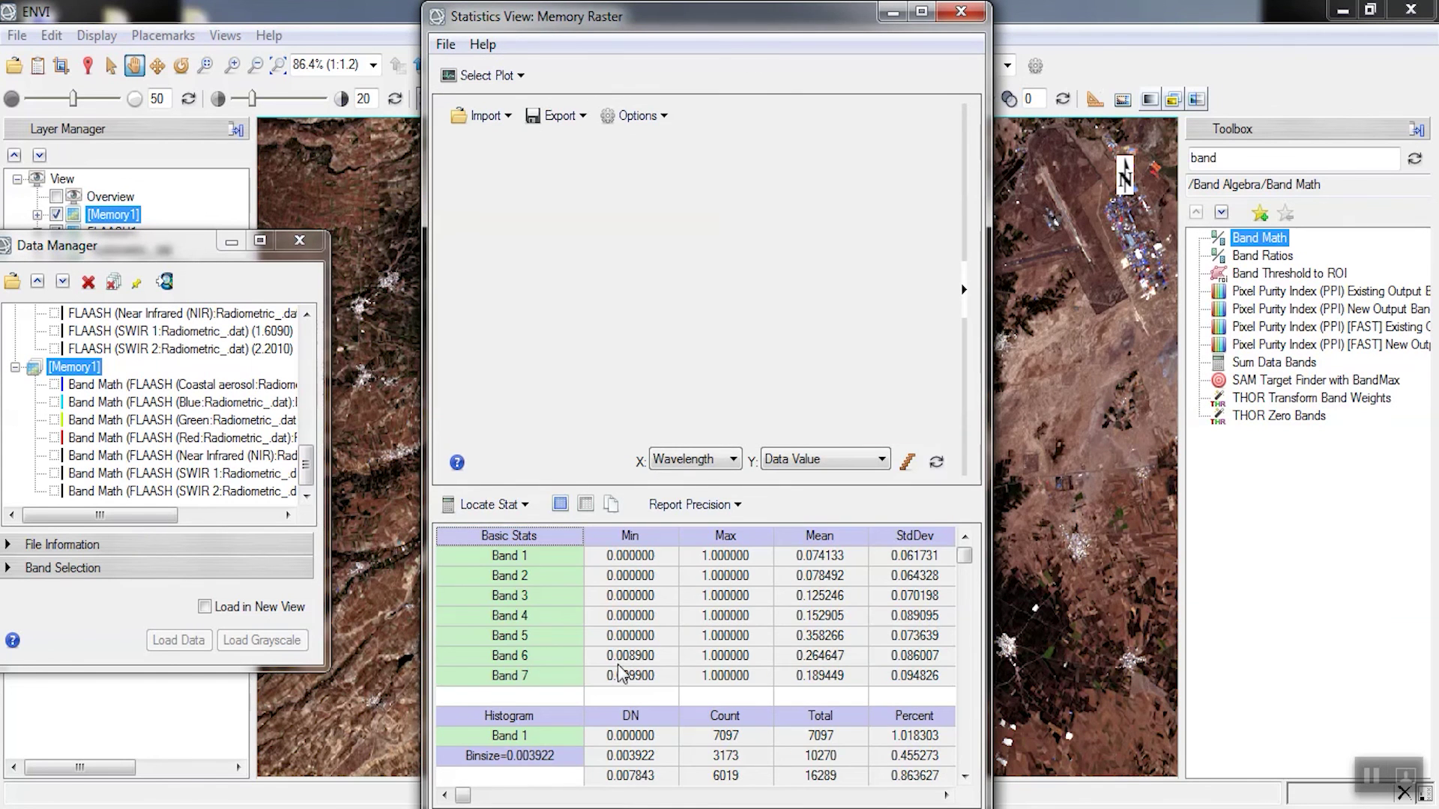
scroll(618, 672, down, 1)
scroll(619, 672, down, 1)
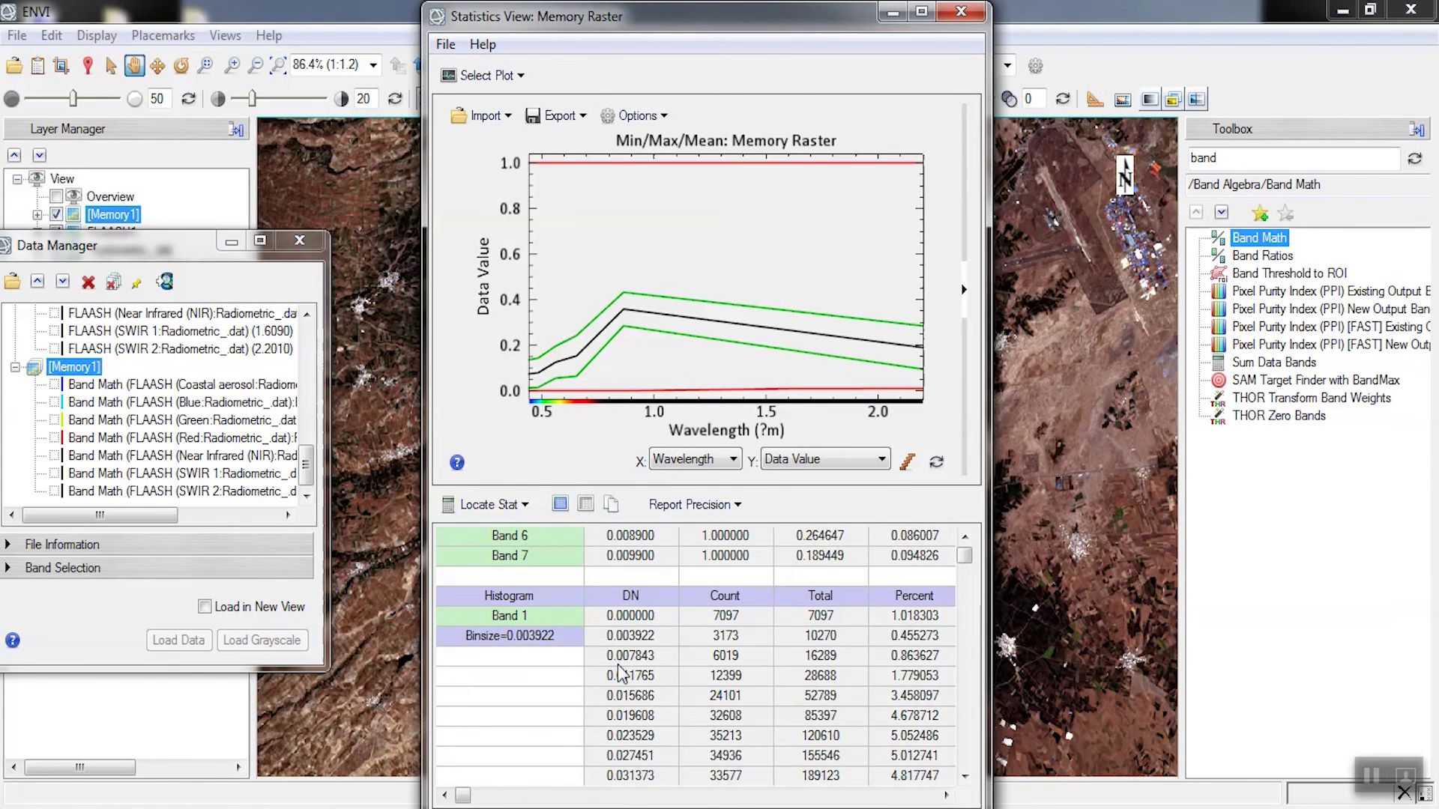
scroll(619, 672, down, 1)
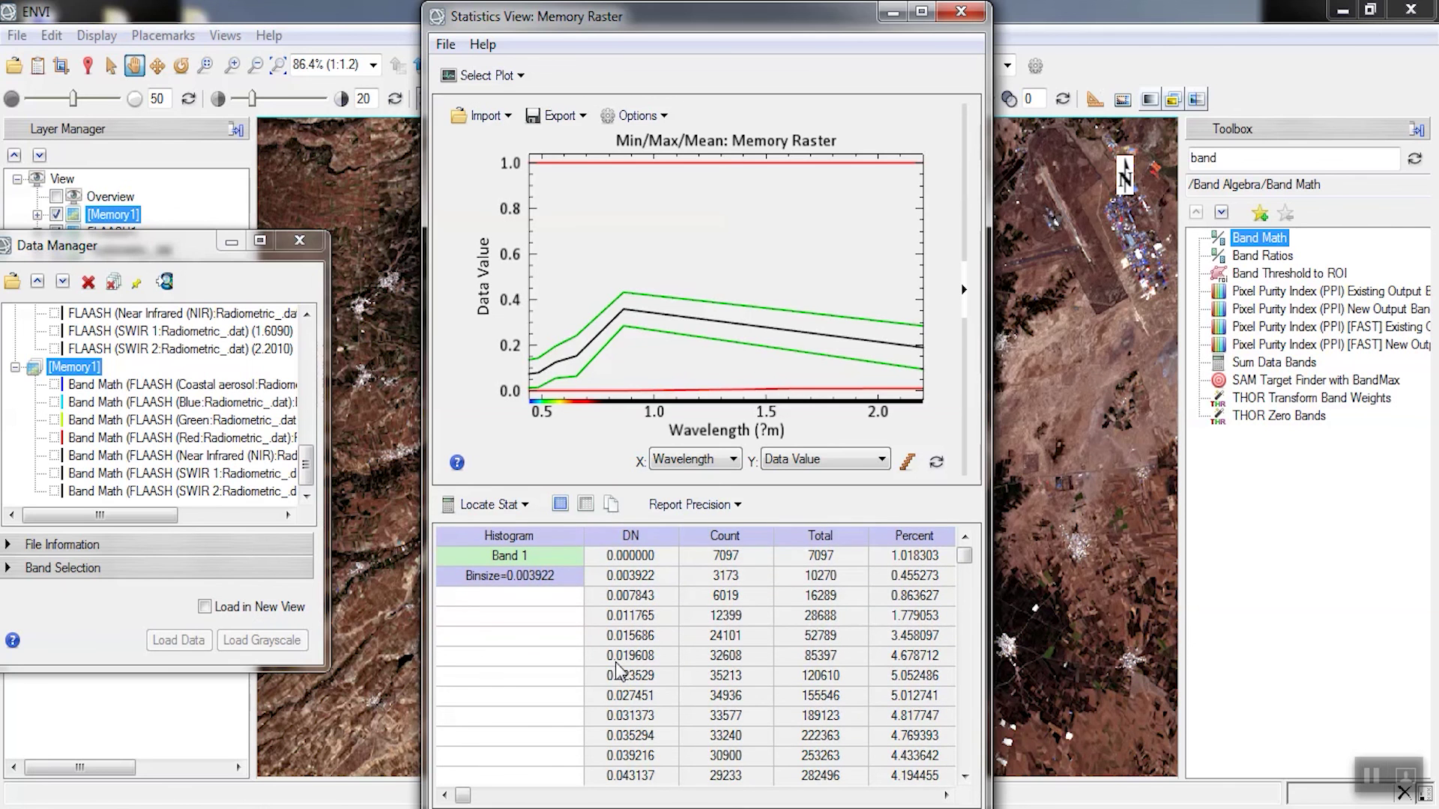
scroll(619, 672, down, 1)
scroll(616, 669, up, 3)
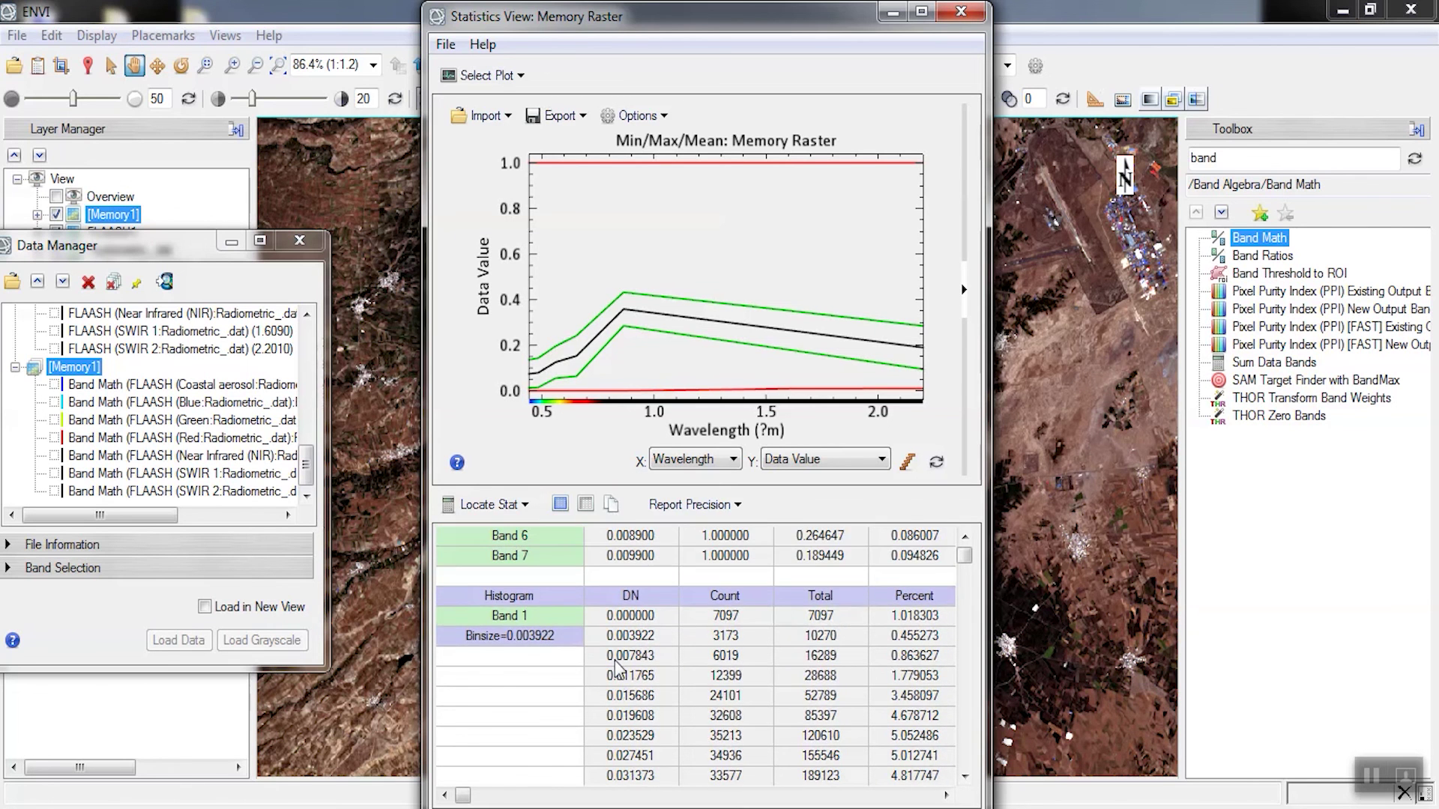
scroll(616, 667, down, 2)
scroll(615, 662, down, 7)
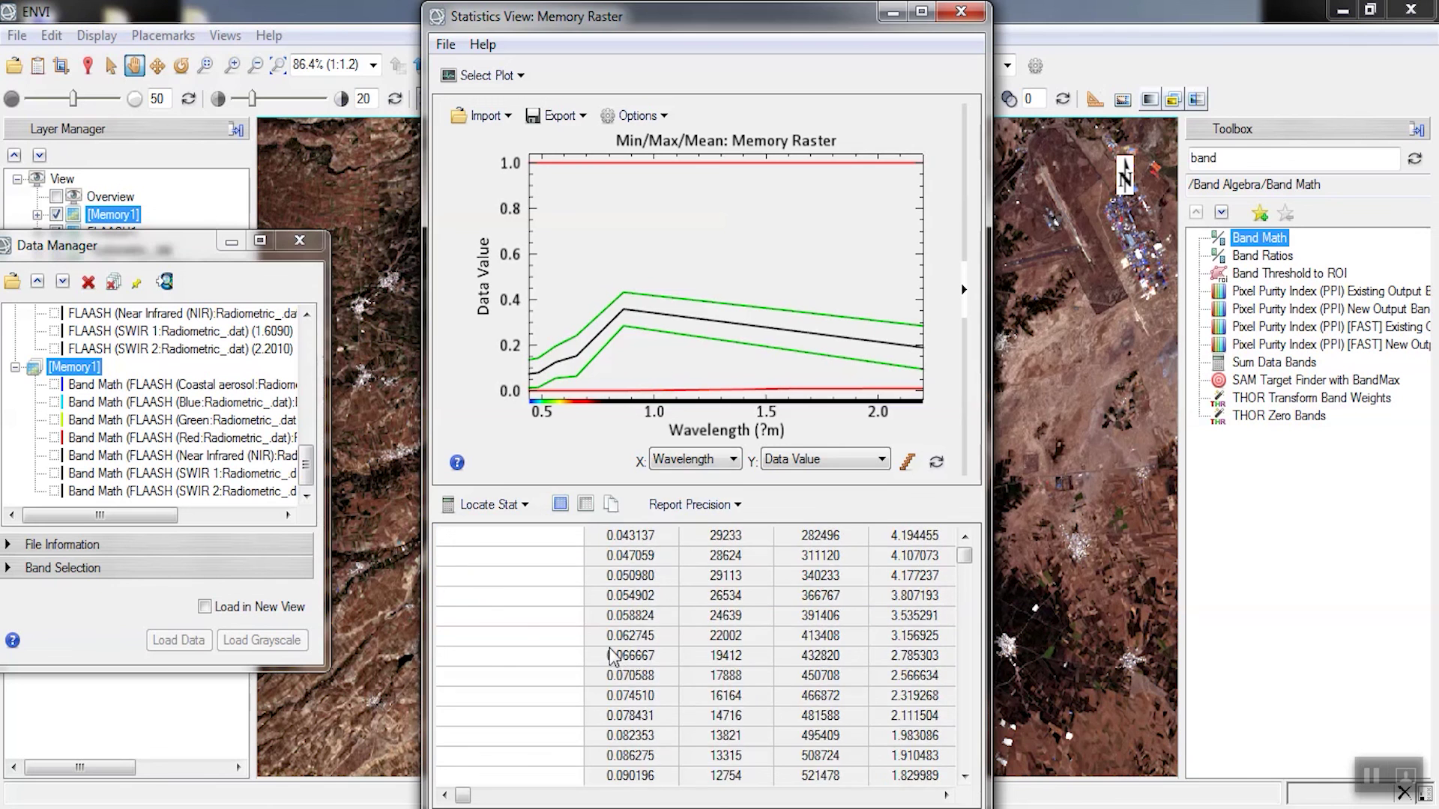
scroll(614, 656, down, 2)
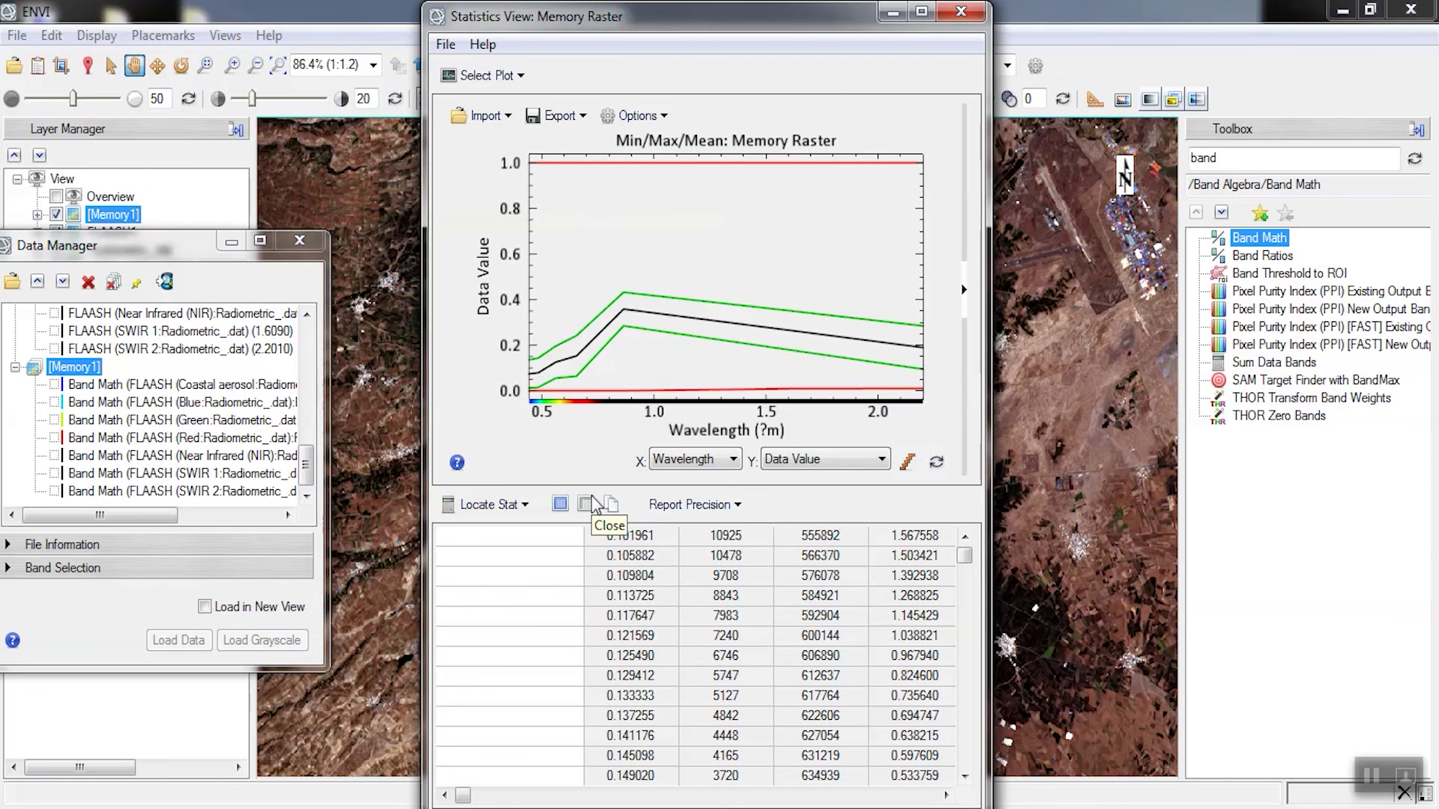
click(958, 17)
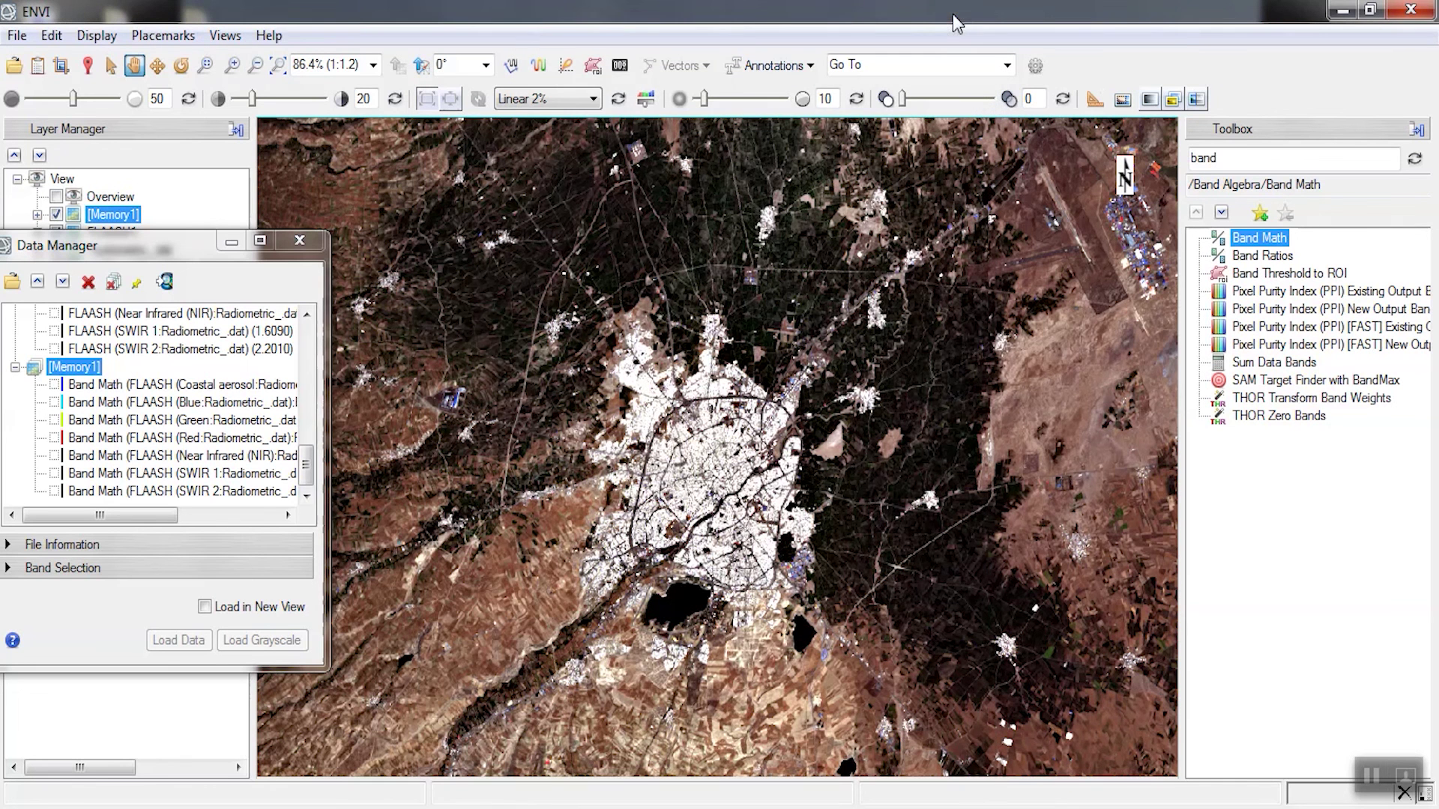
drag(188, 241, 194, 216)
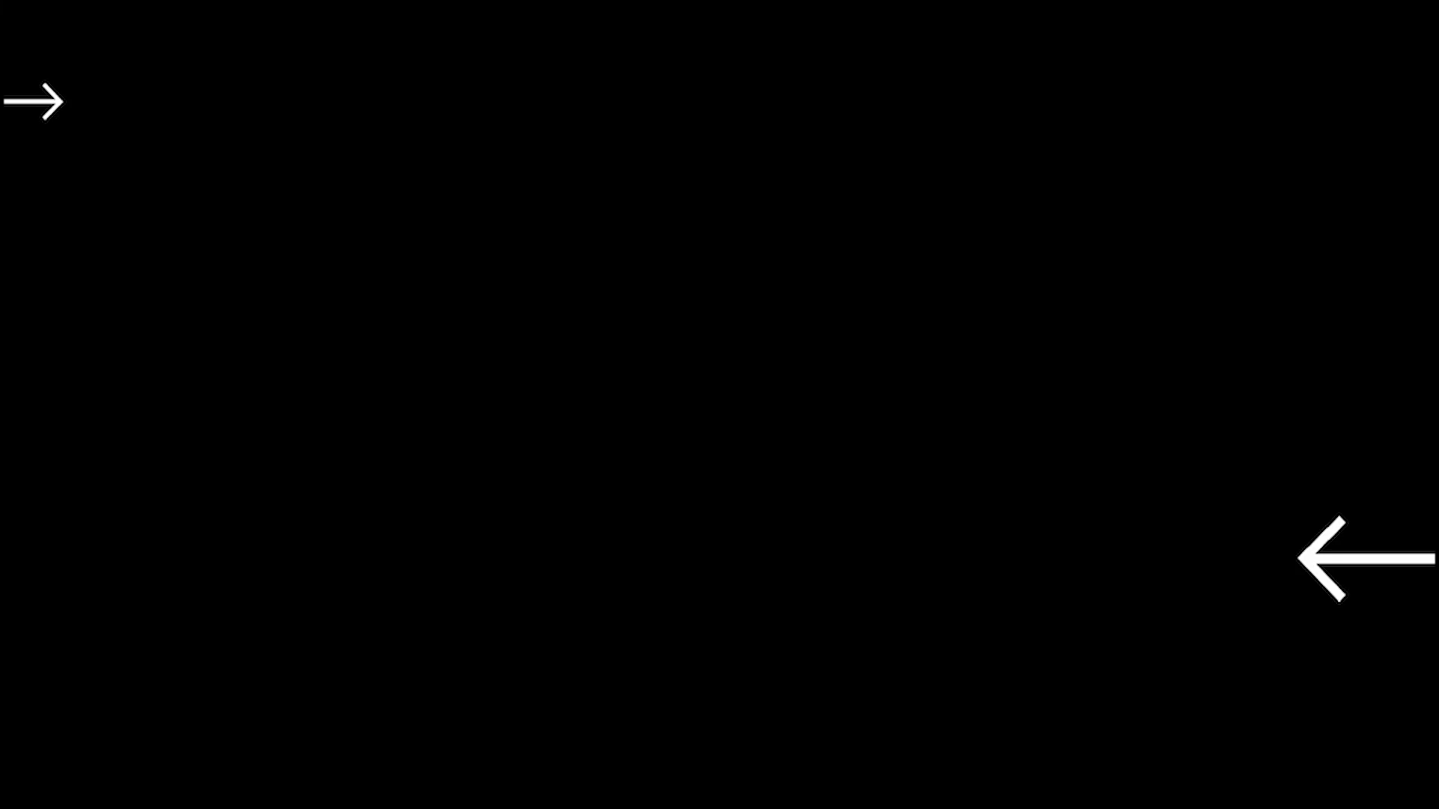